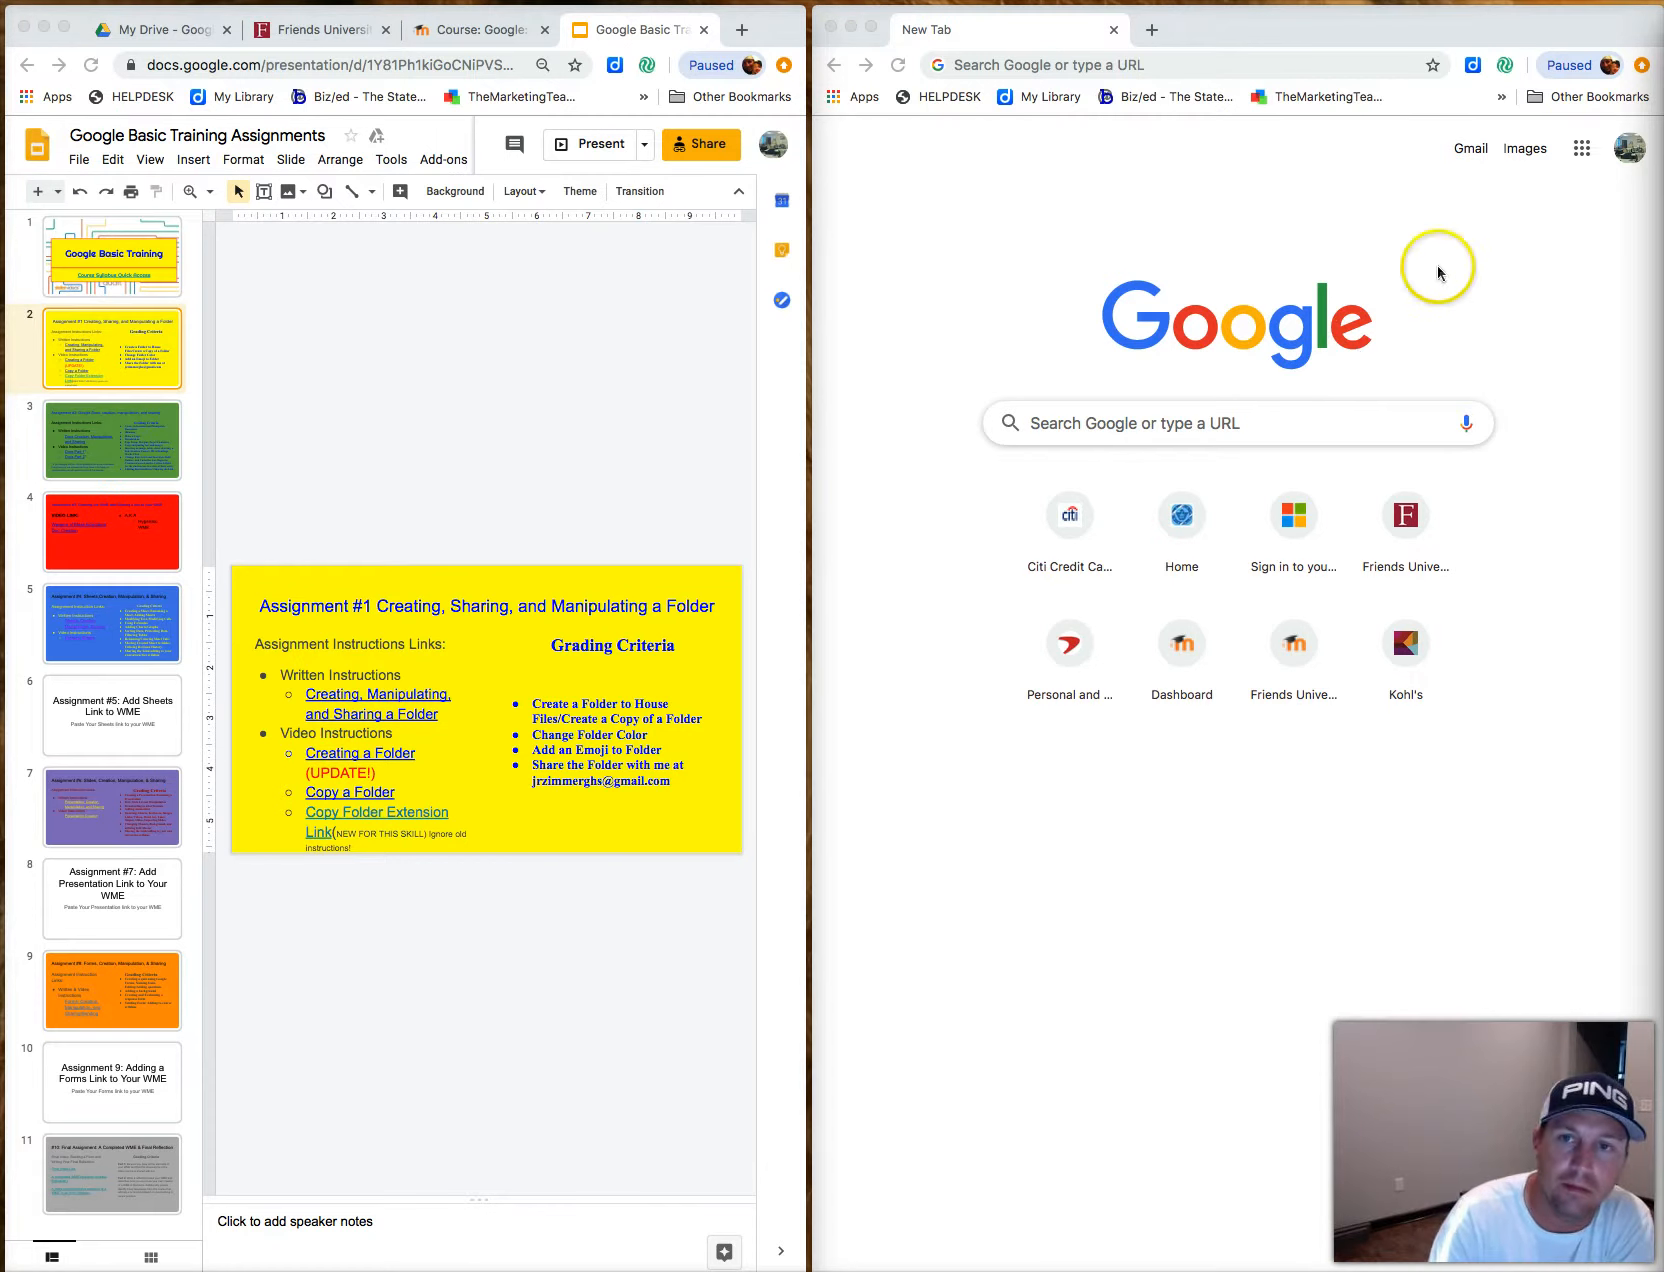
Open Google Drive from the Google apps grid in the blank tab and bring up the New menu.
left_click(1581, 150)
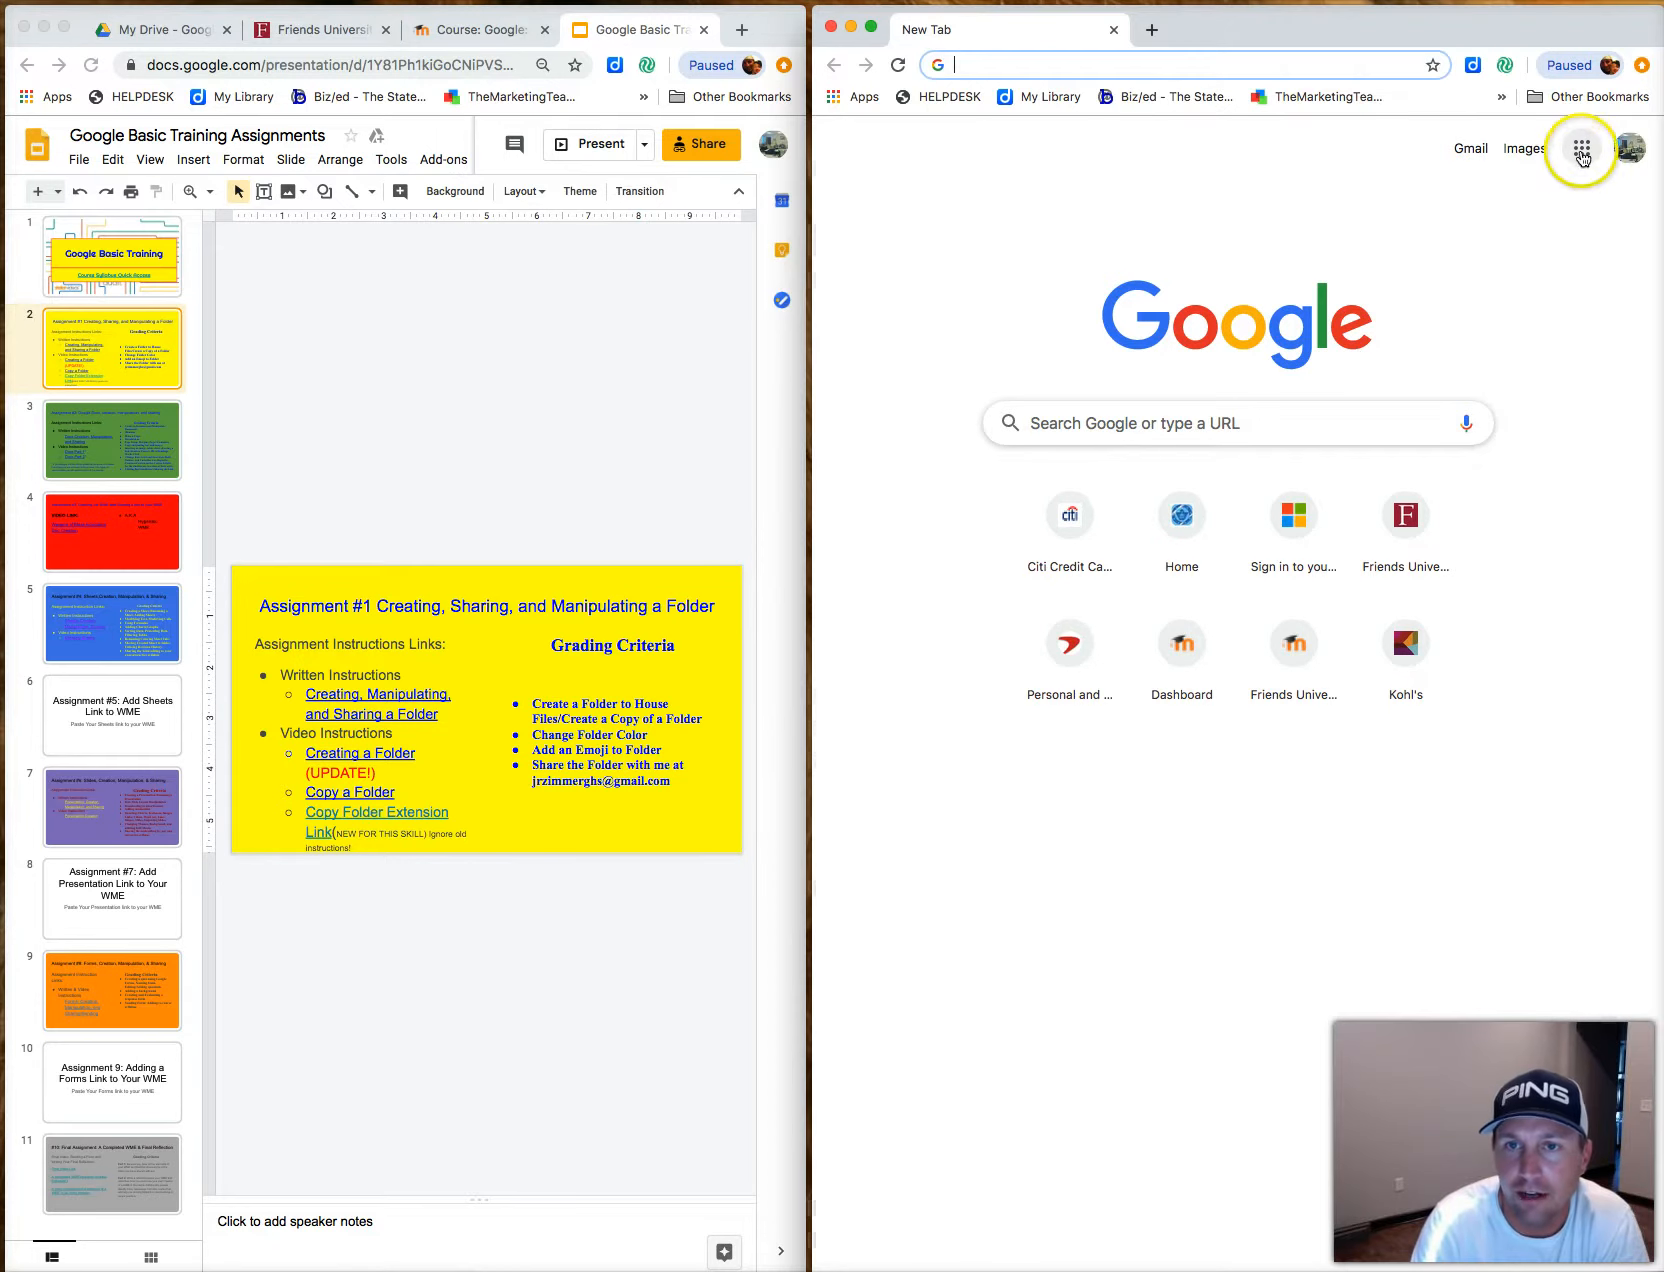
left_click(1582, 152)
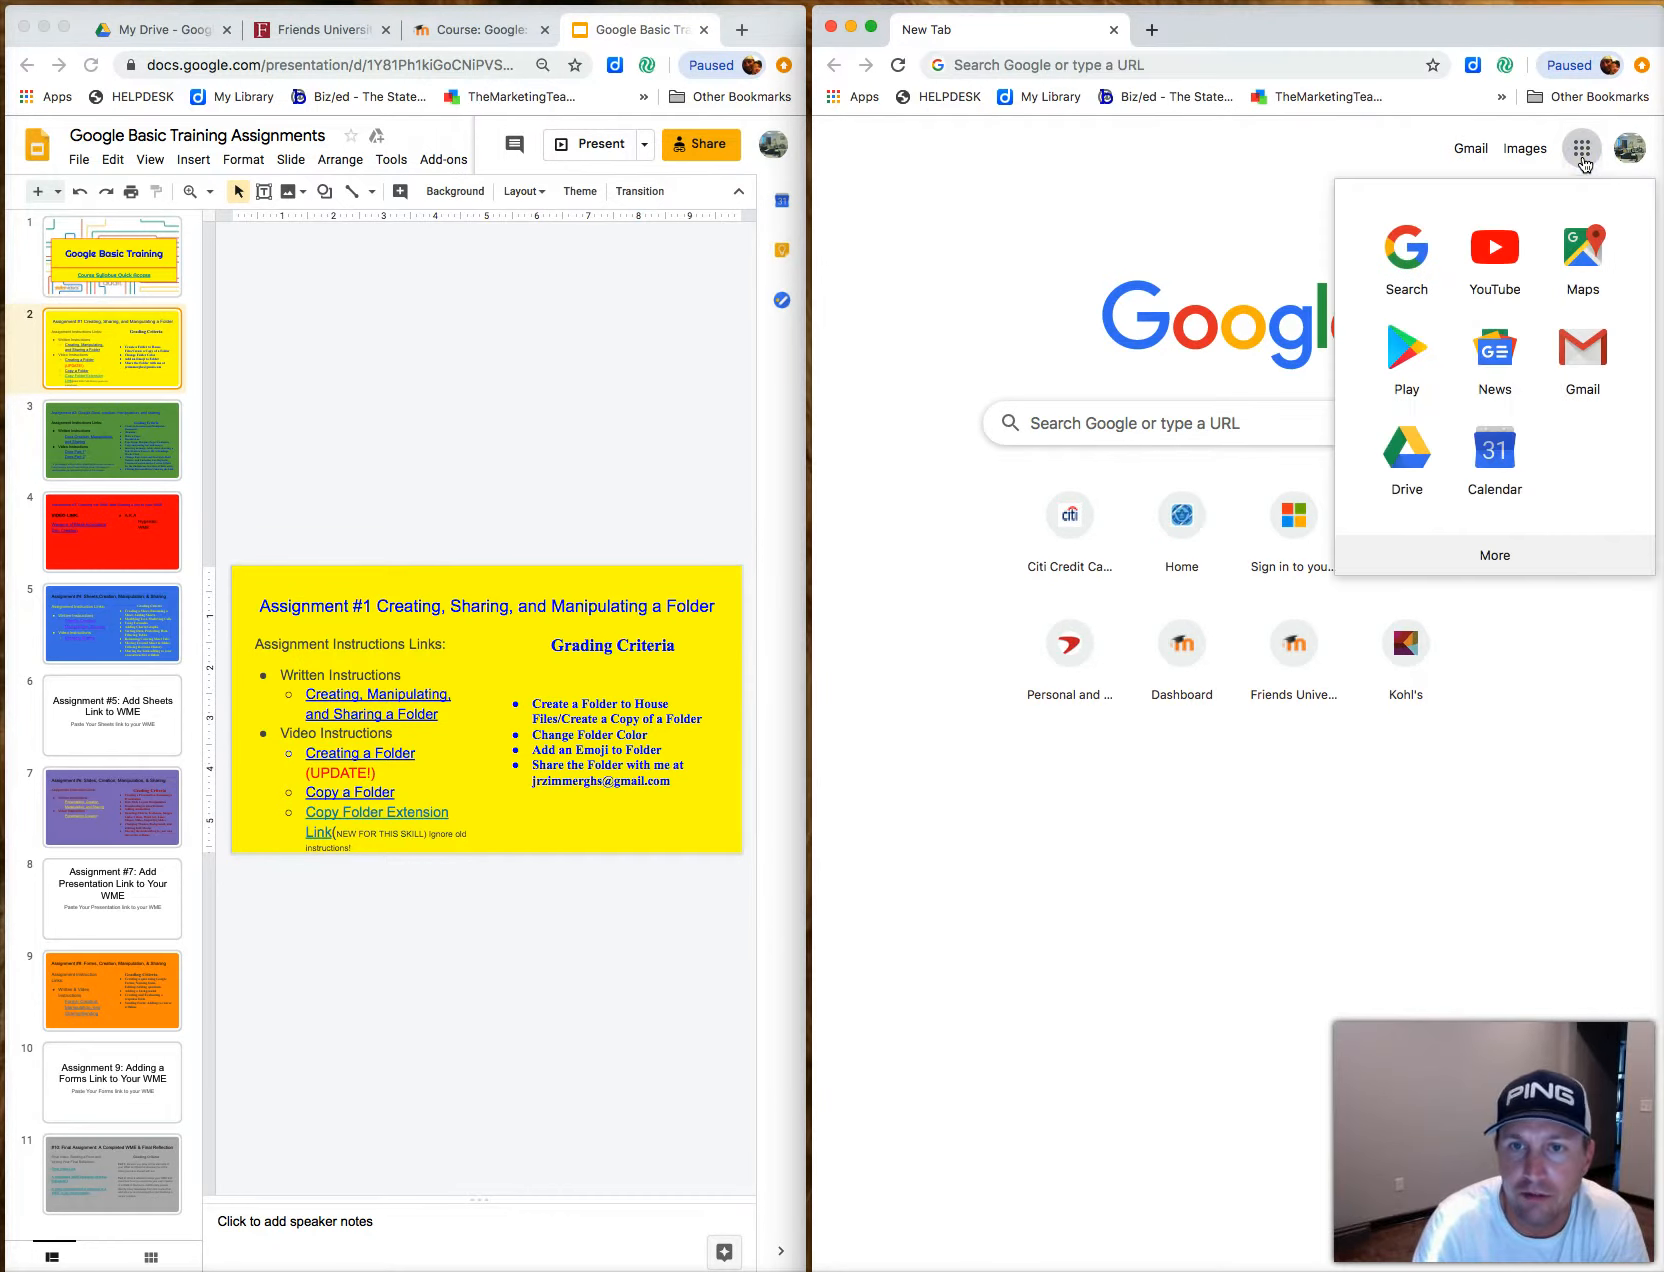
left_click(1409, 452)
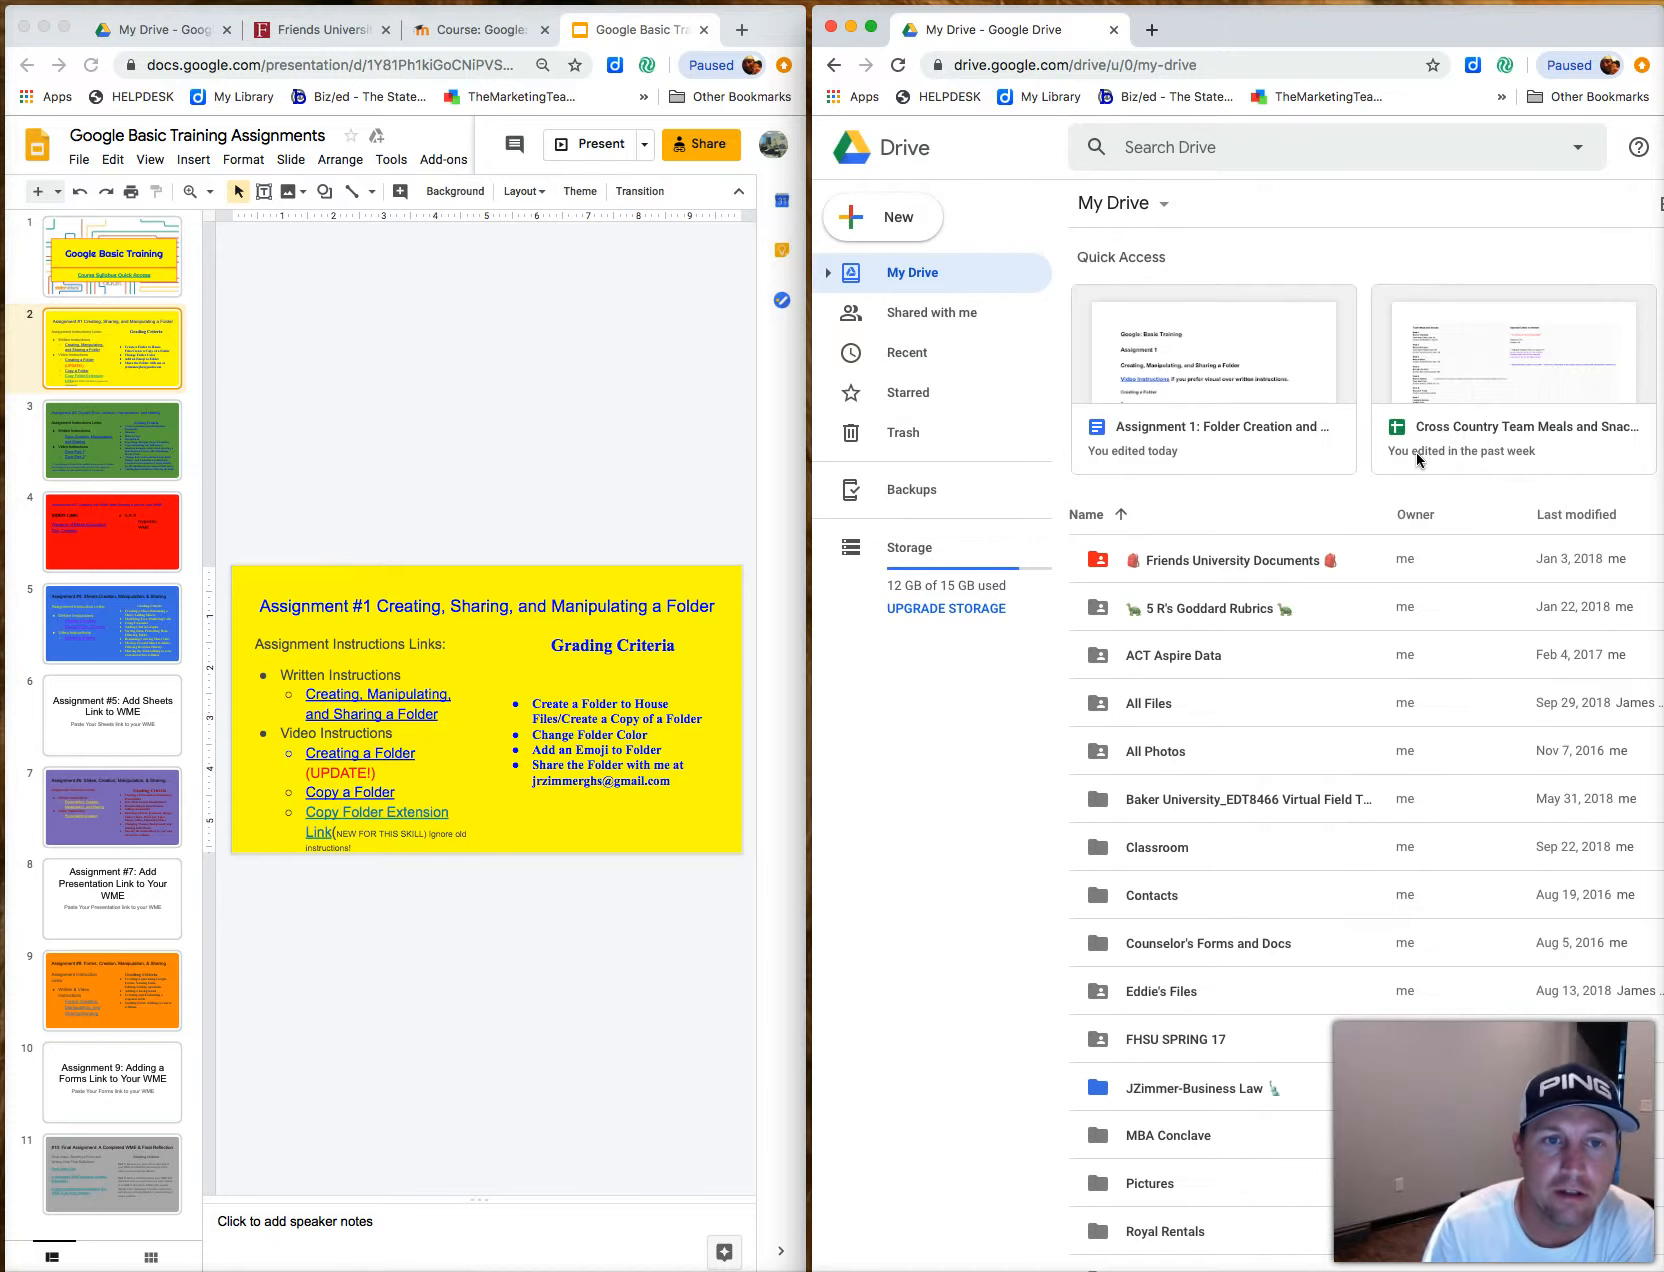
left_click(1416, 456)
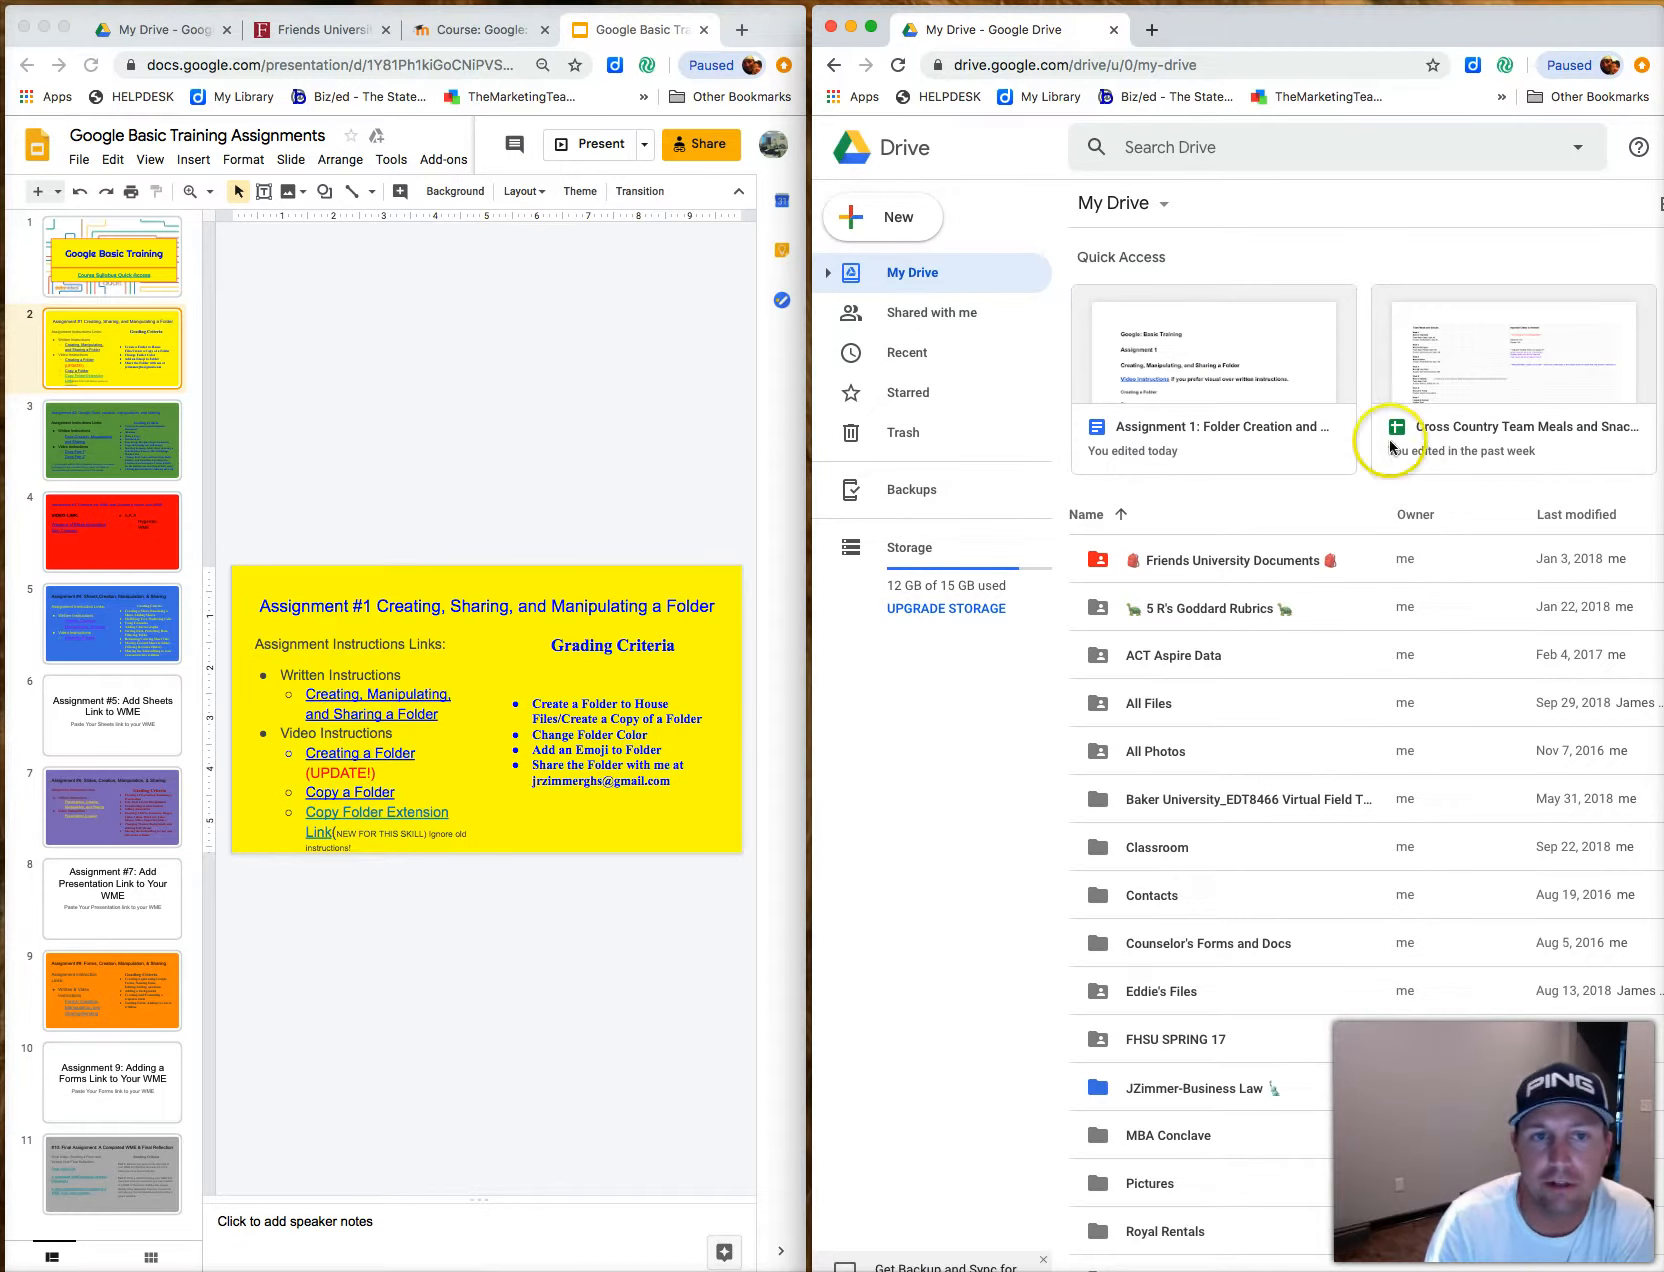
left_click(902, 241)
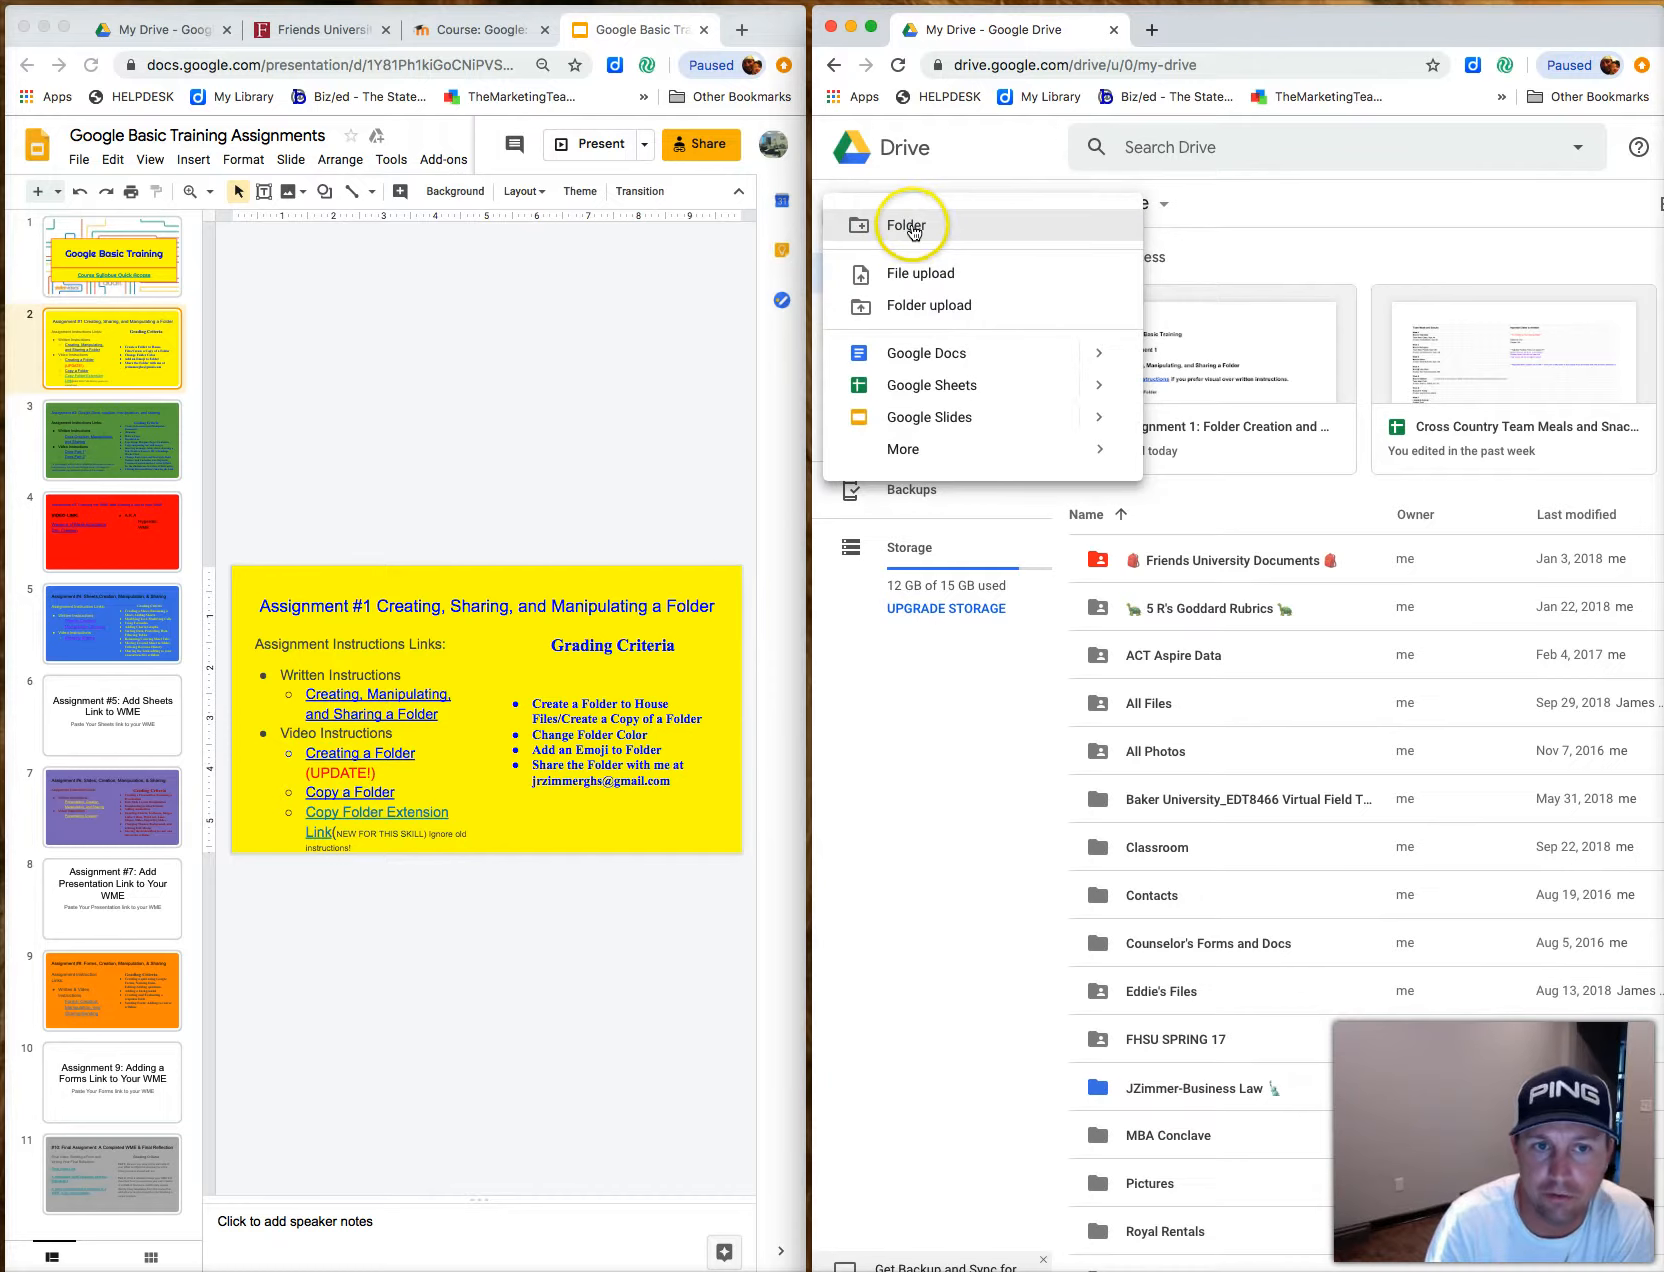
left_click(910, 228)
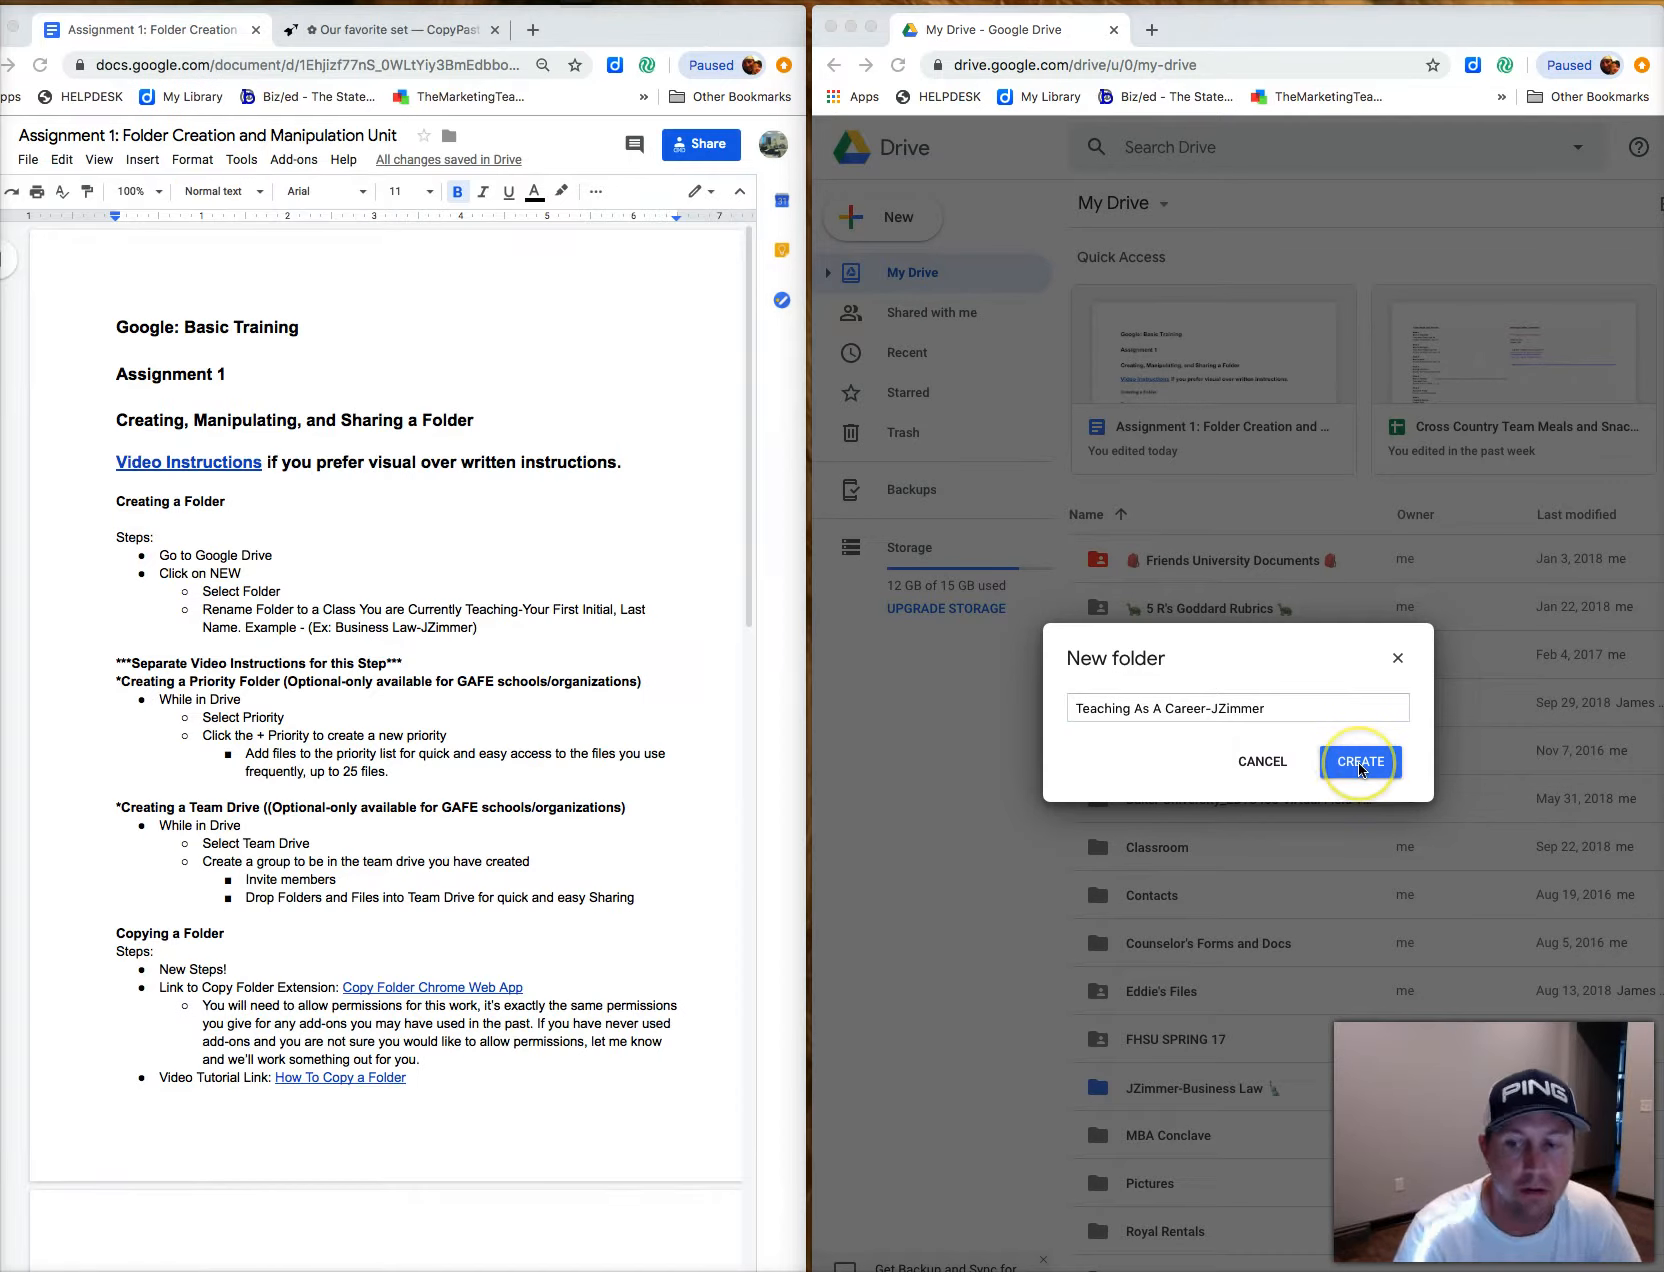
left_click(1360, 768)
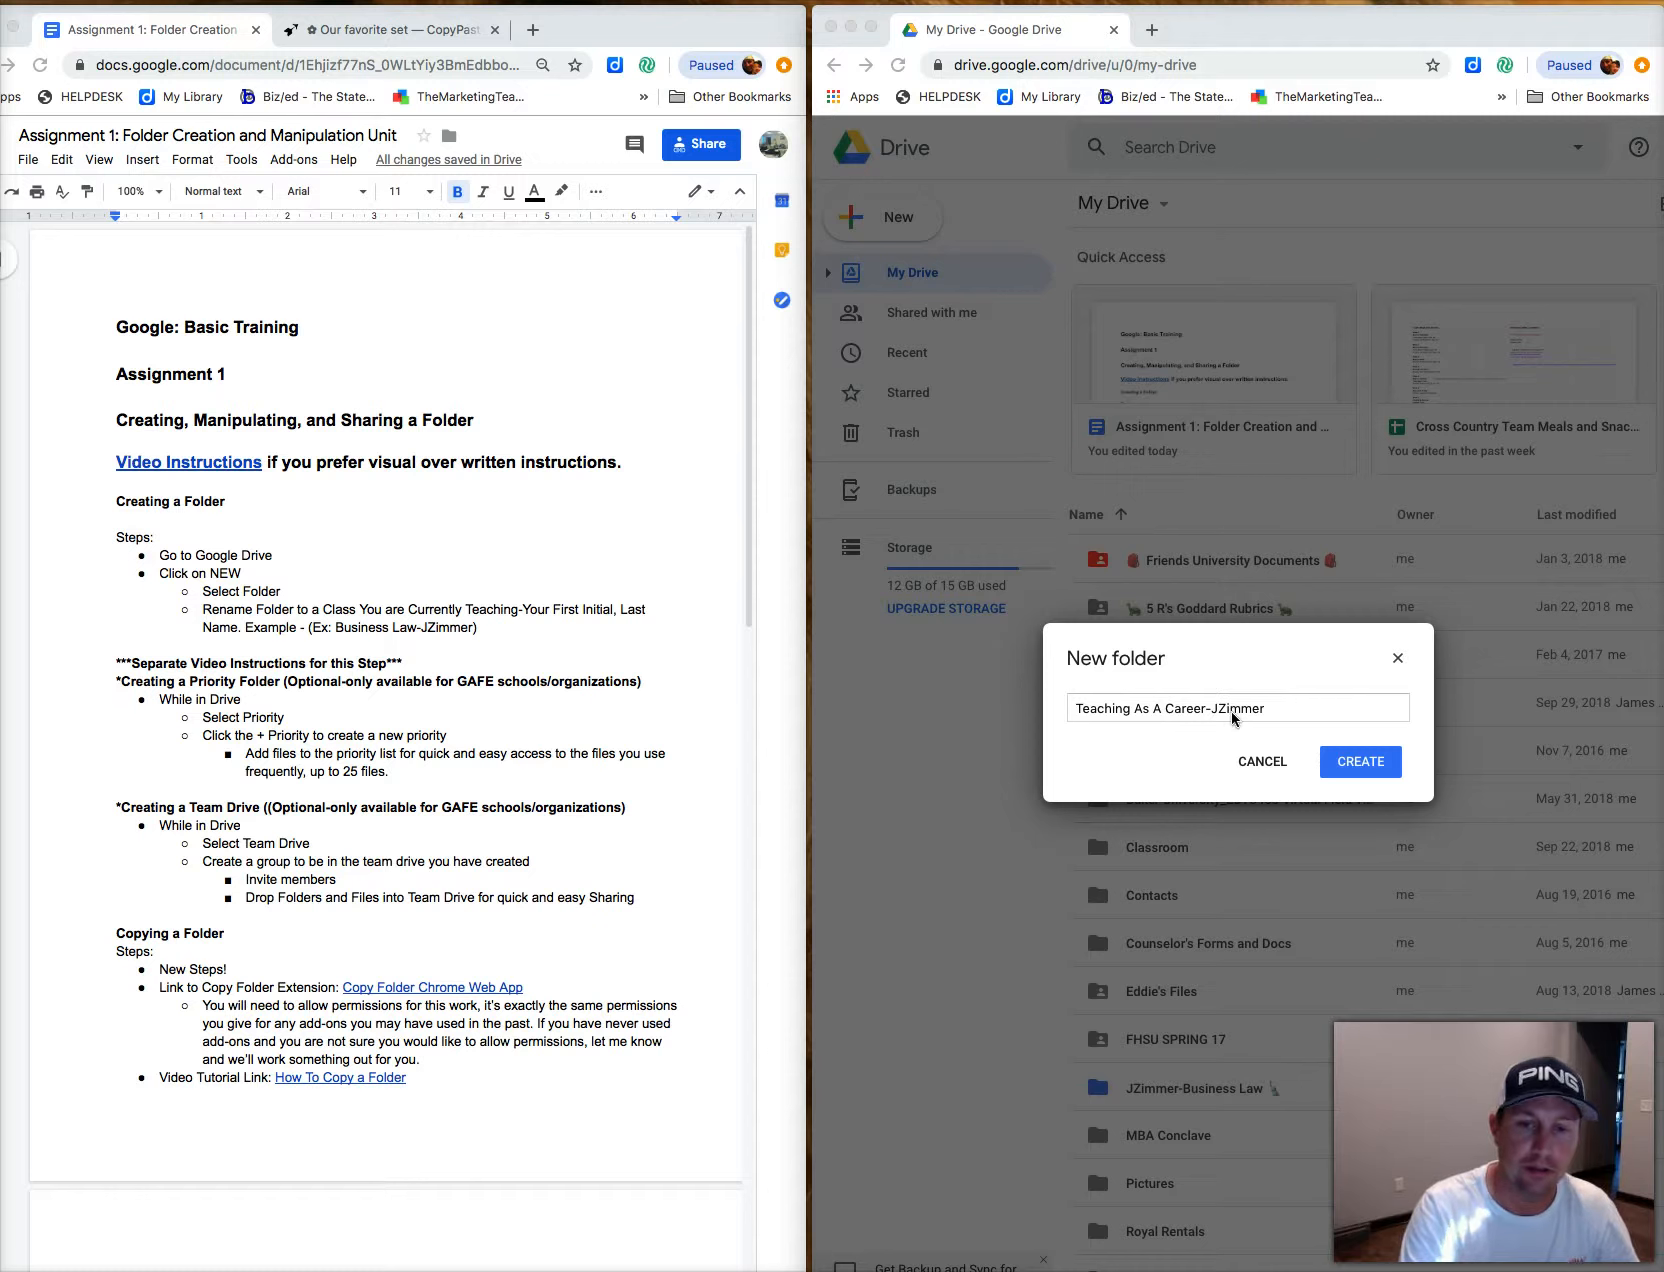
left_click(1368, 764)
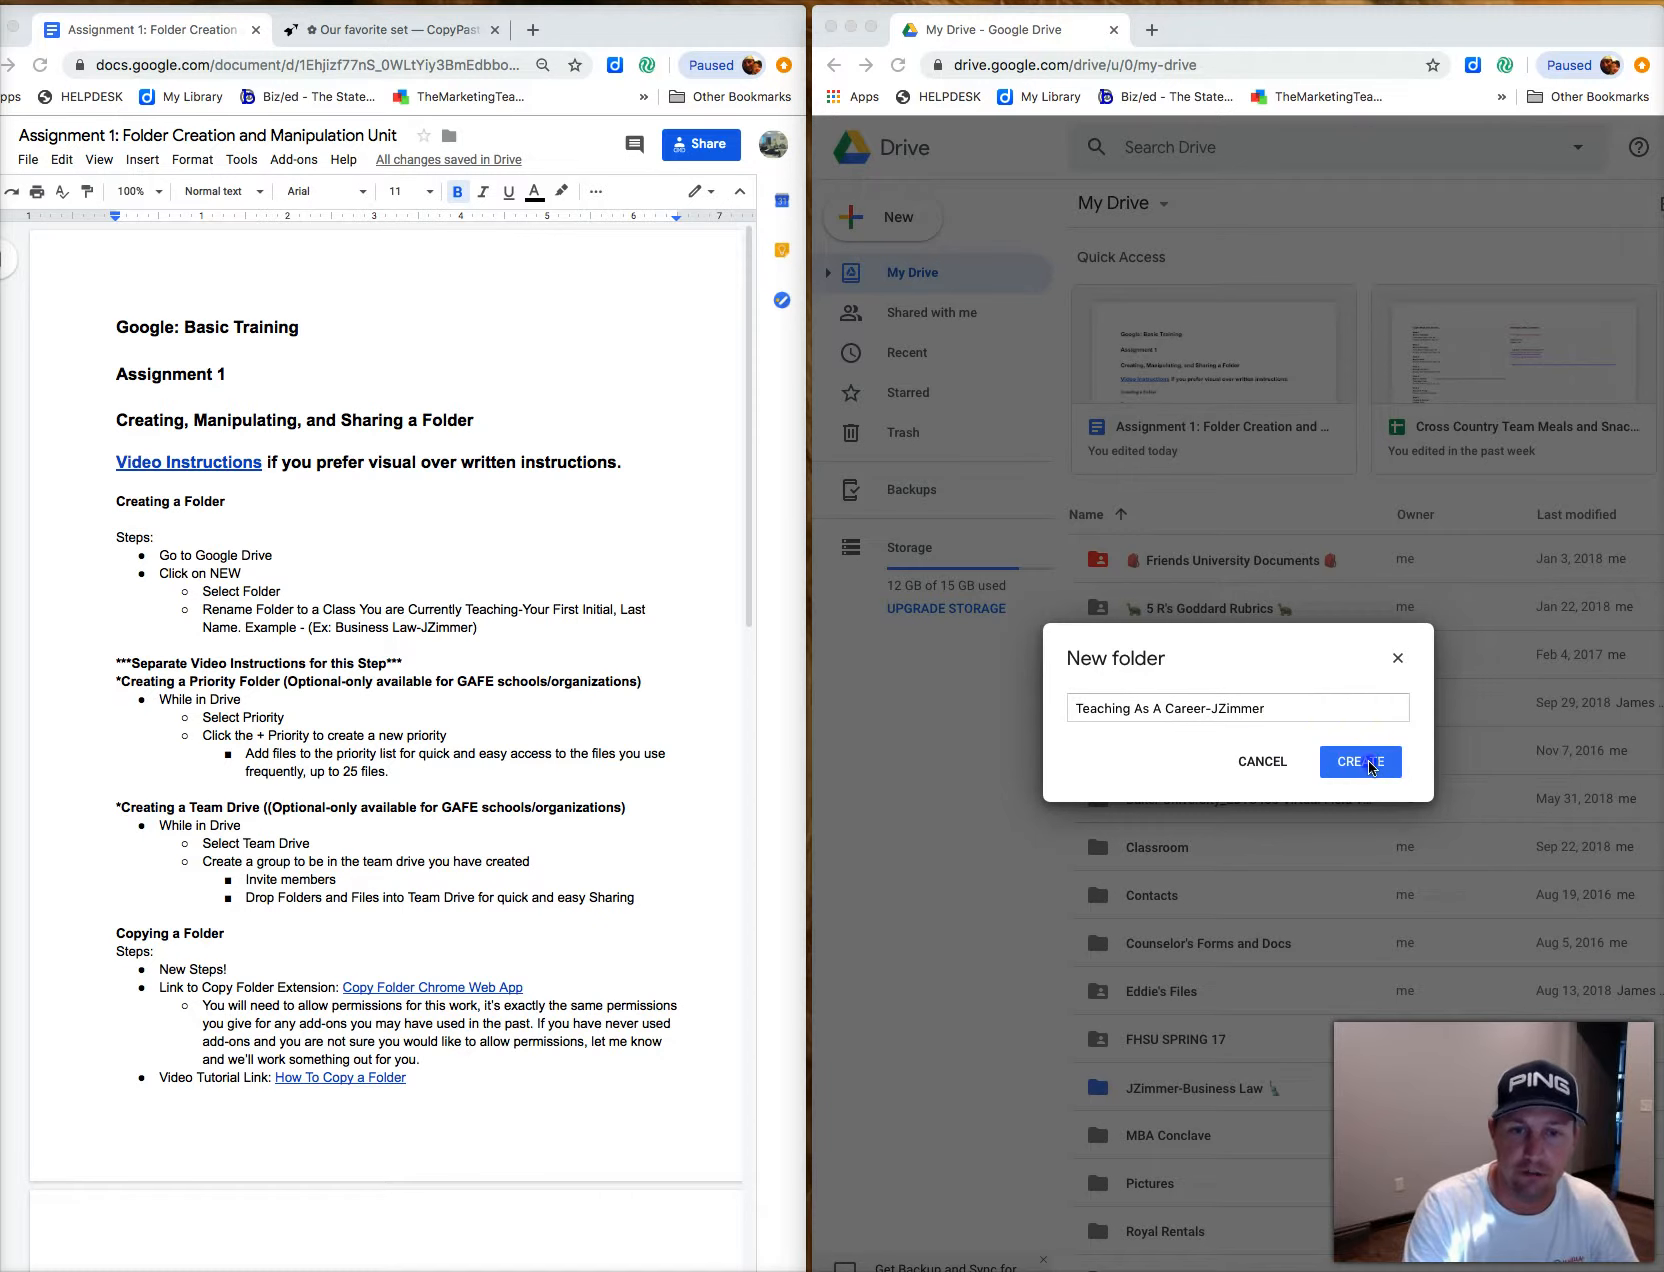
left_click(1368, 764)
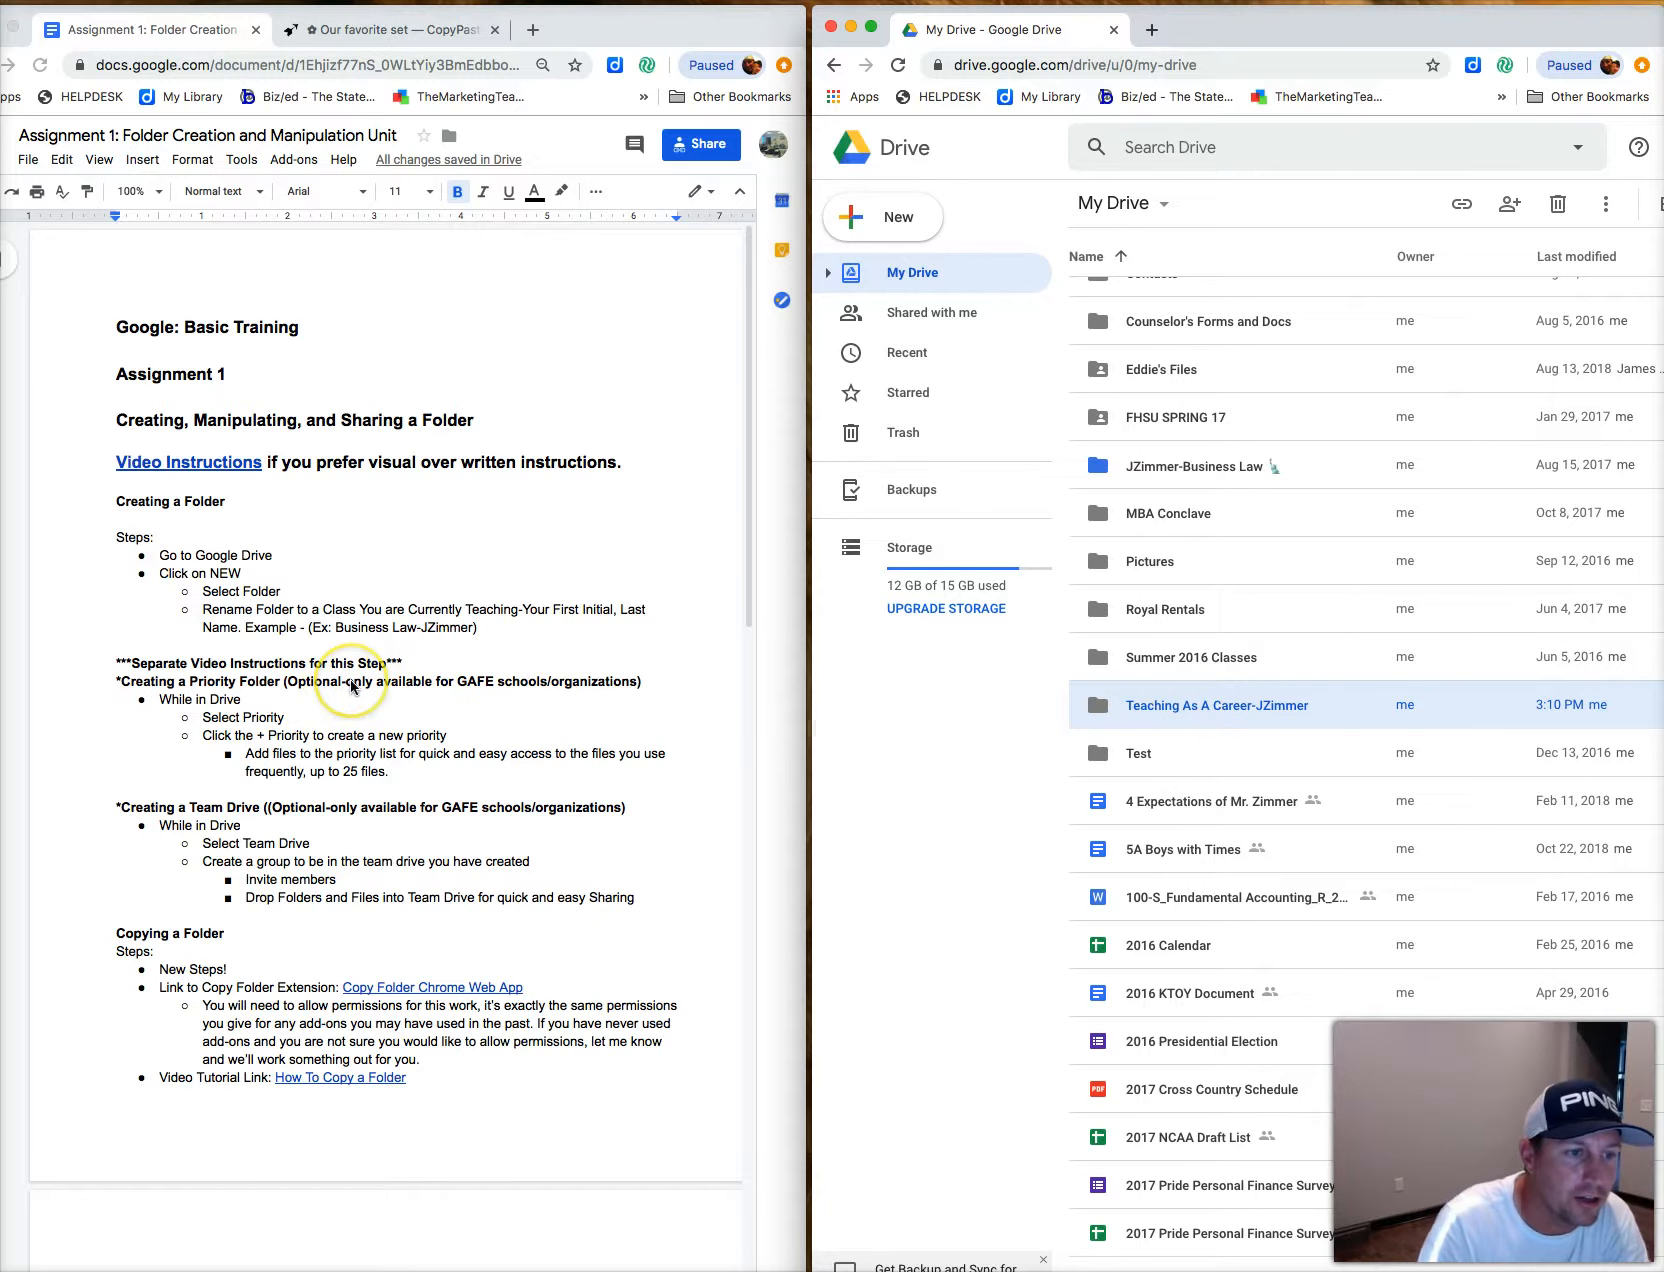
scroll(300, 660, "down", 2)
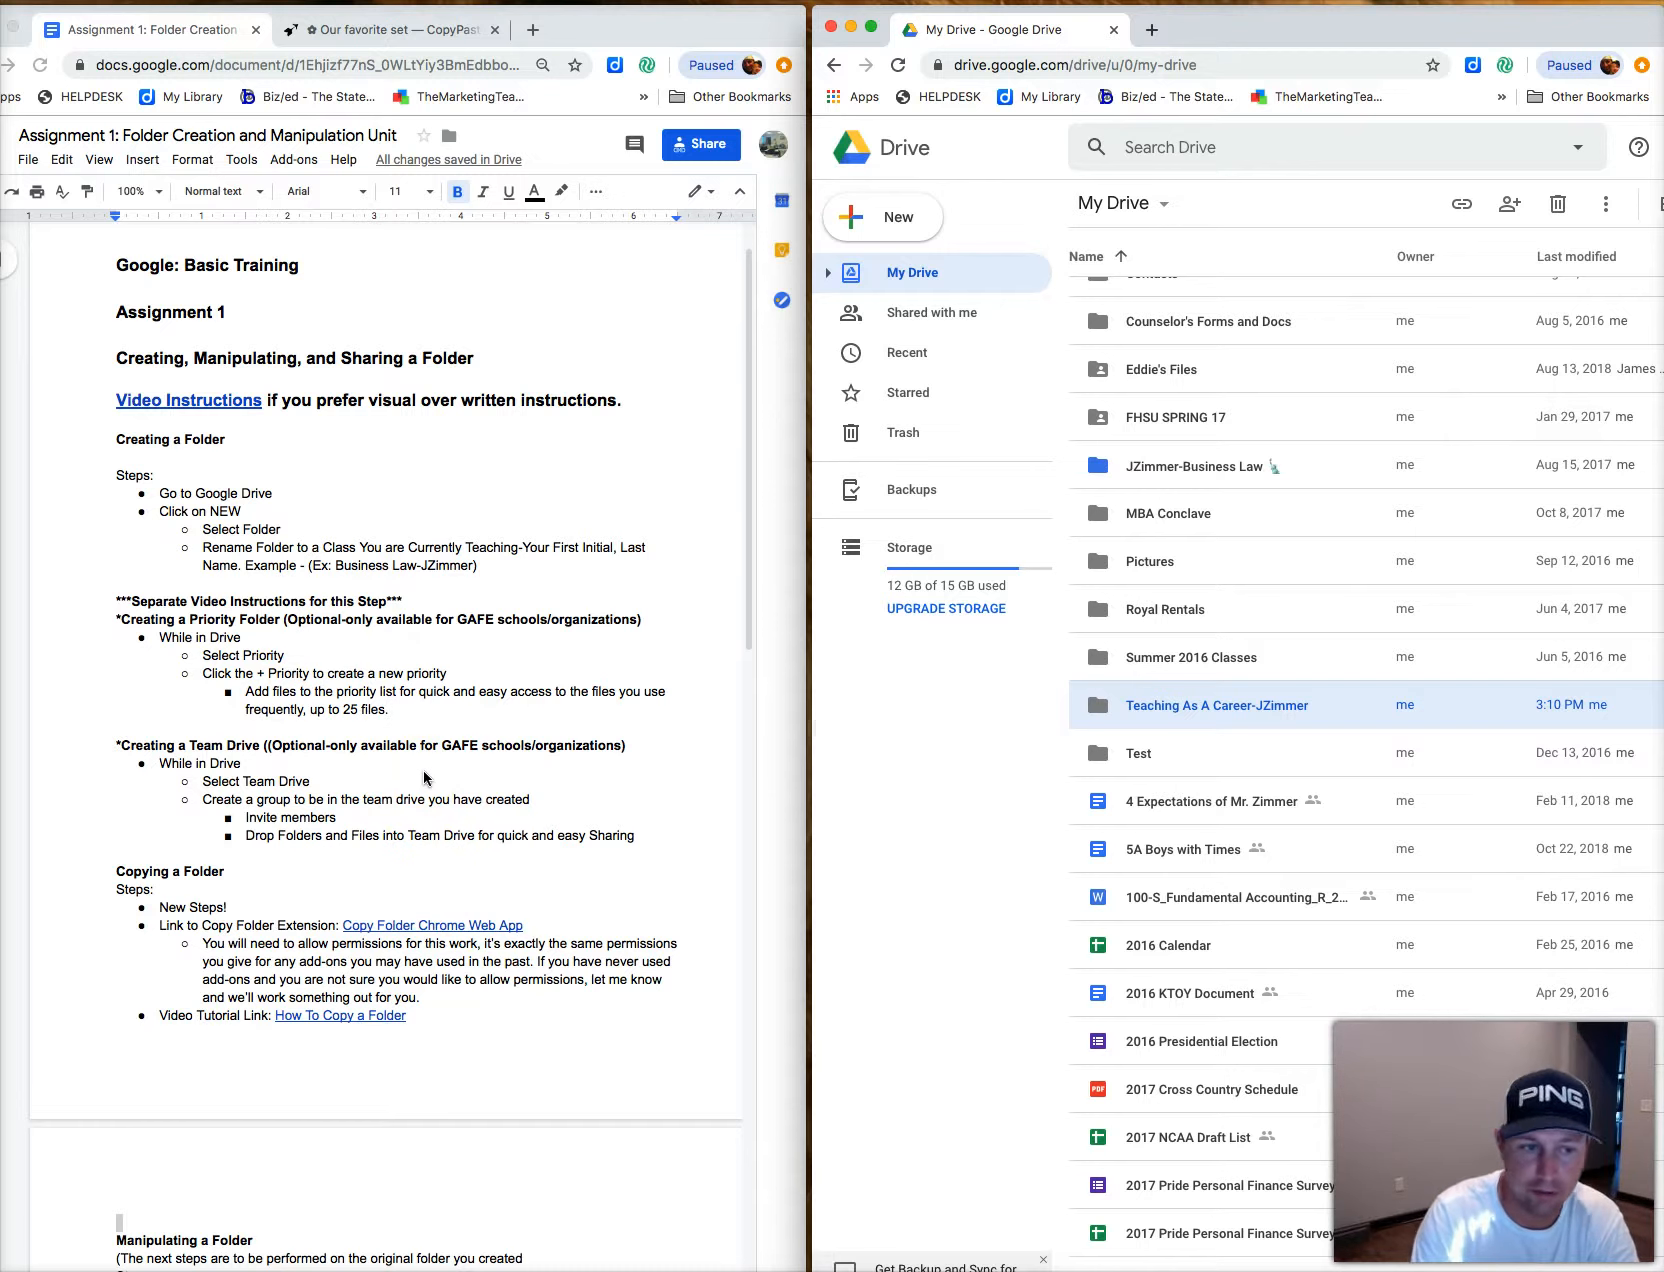
scroll(427, 779, "down", 5)
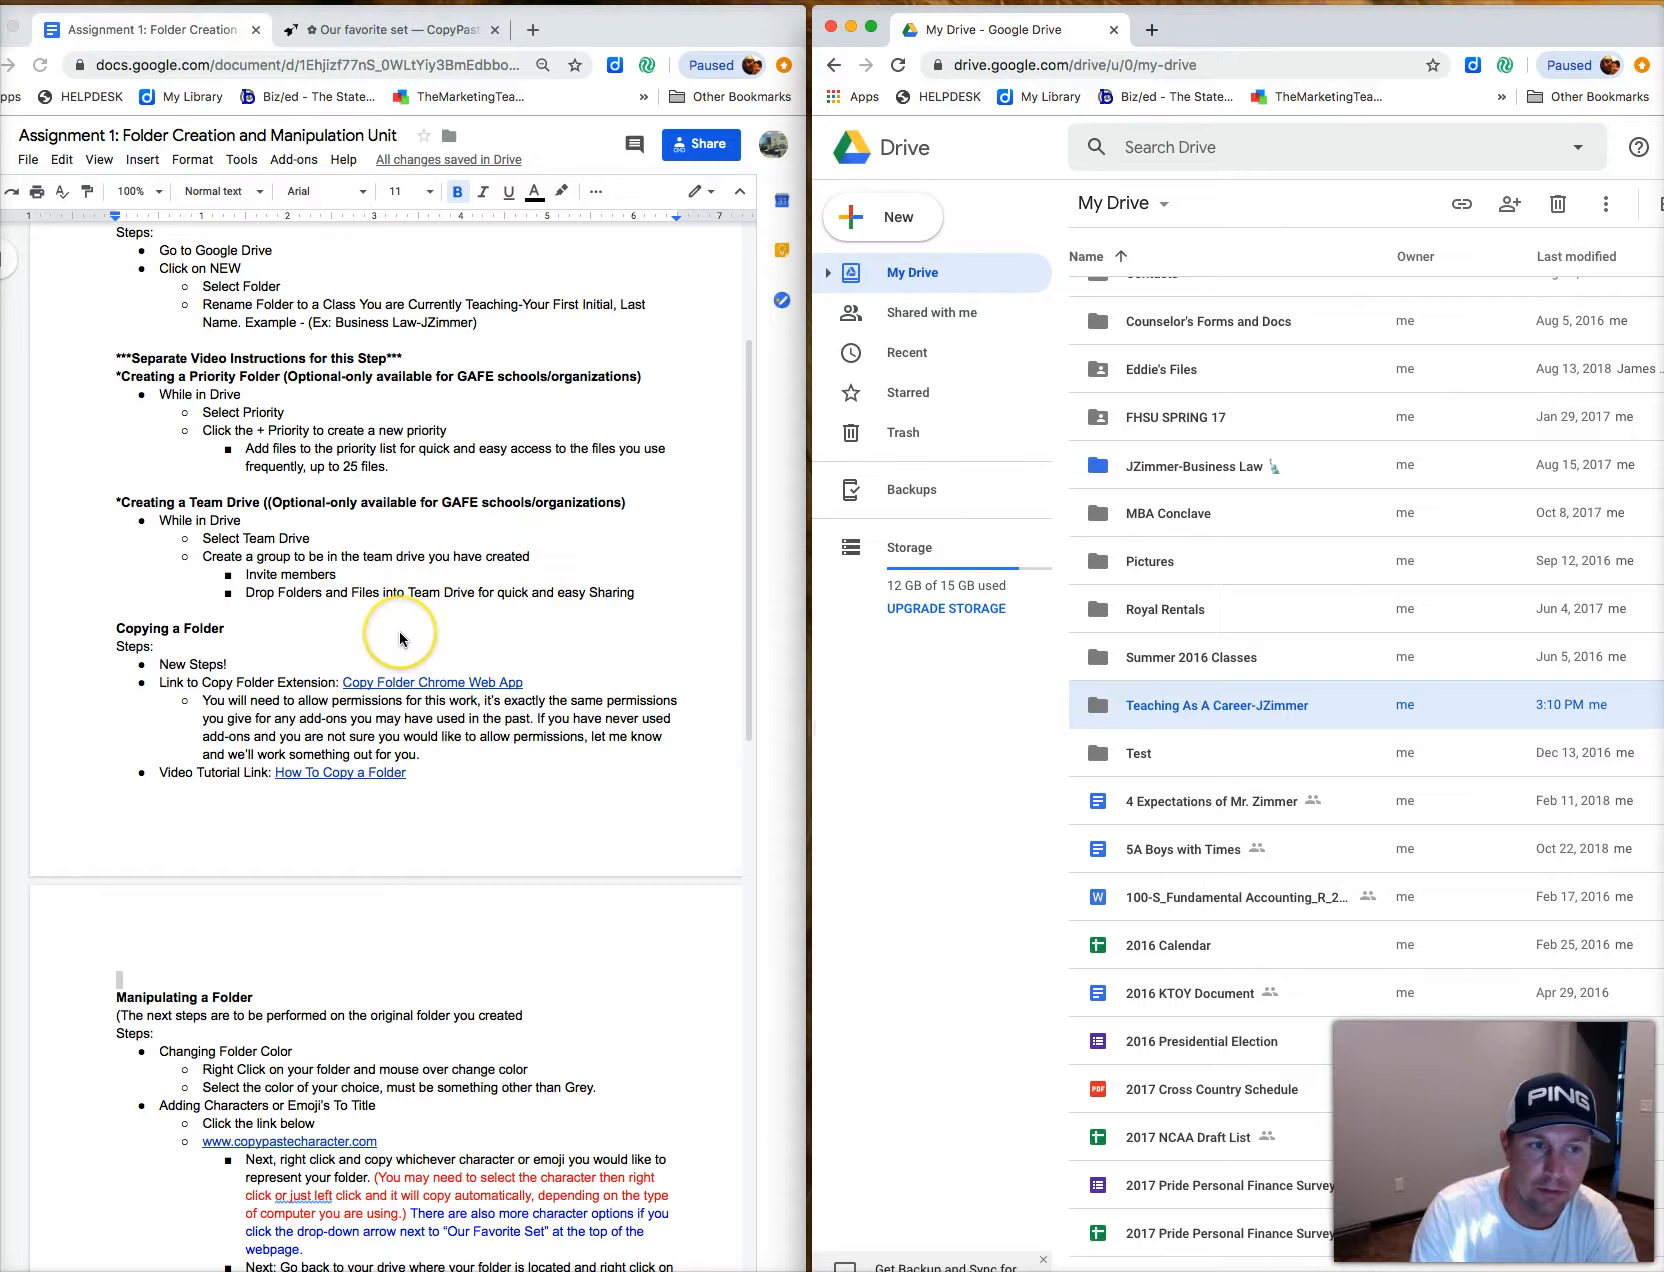
scroll(400, 638, "down", 1)
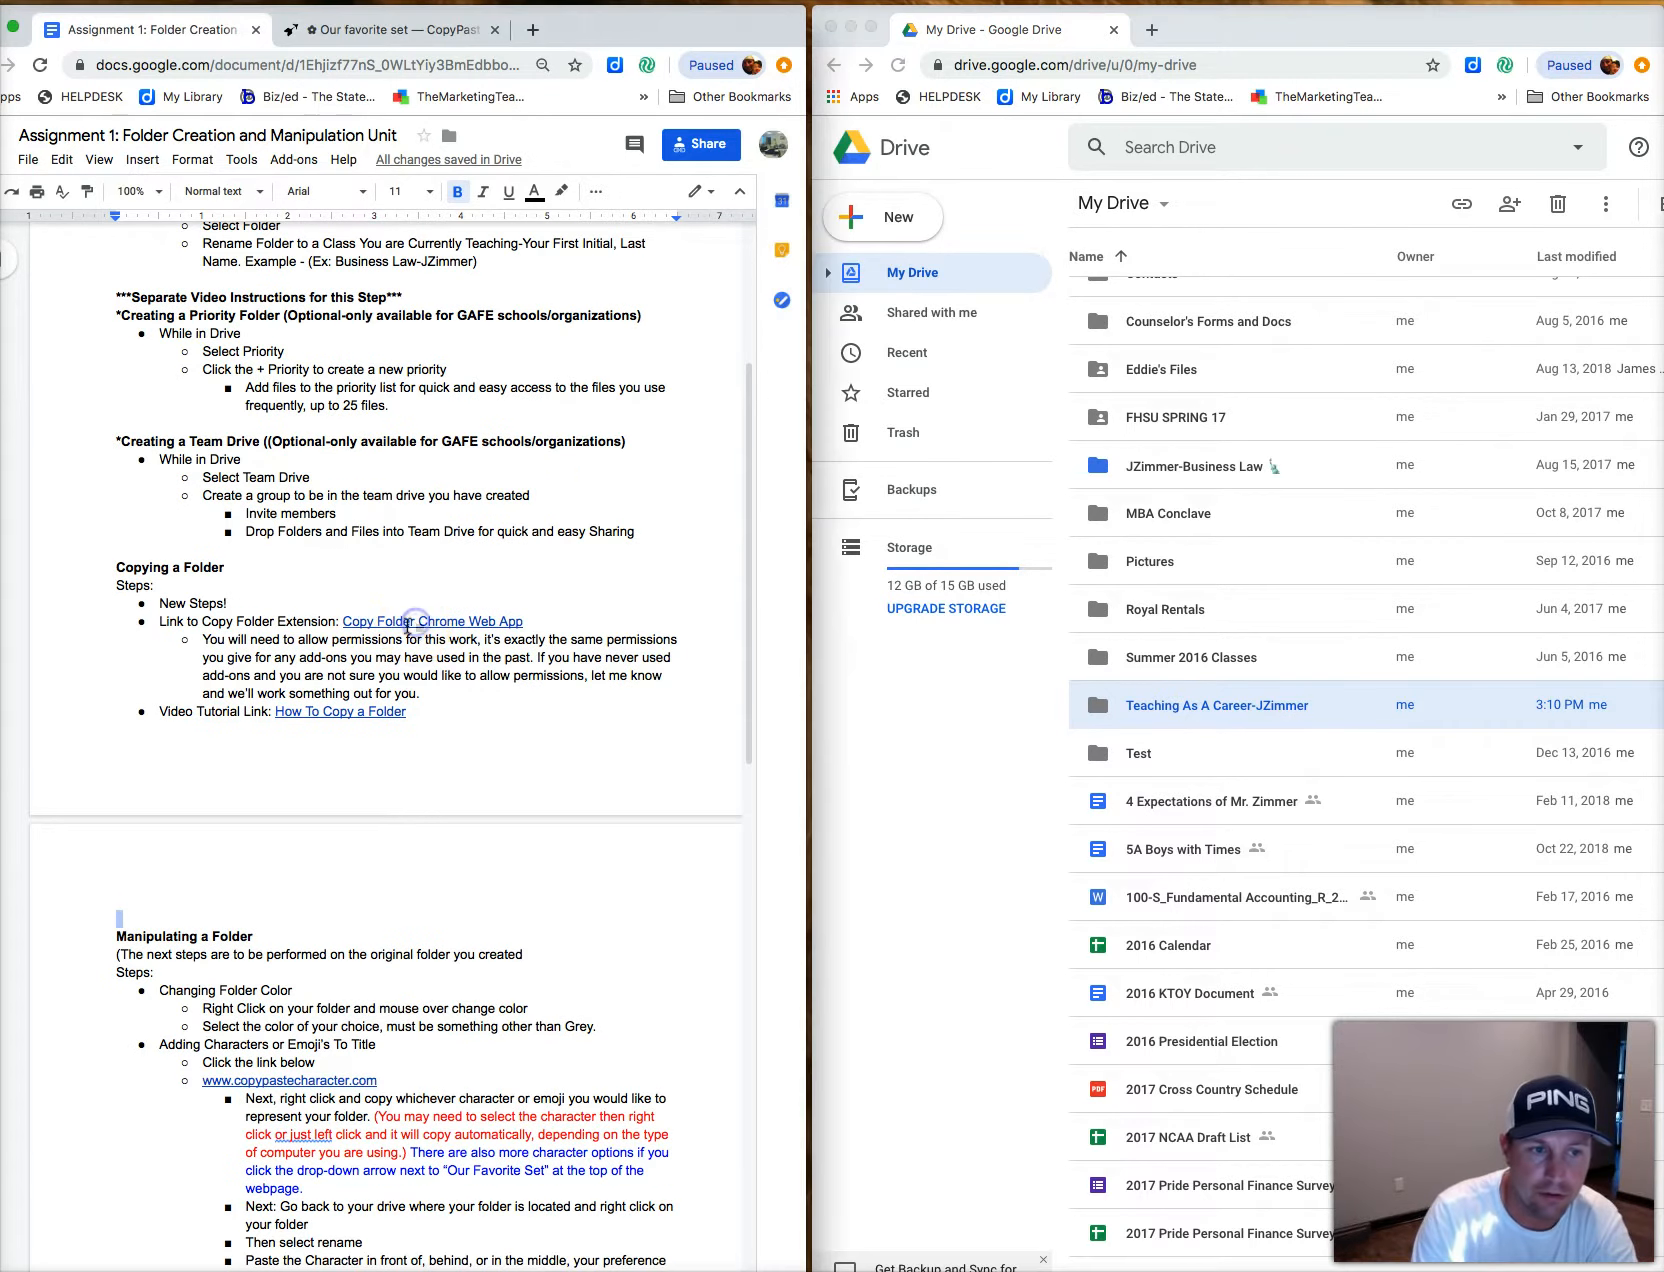
Follow the assignment's Copy Folder Chrome Web App link to the app's store page and website.
left_click(416, 622)
left_click(416, 622)
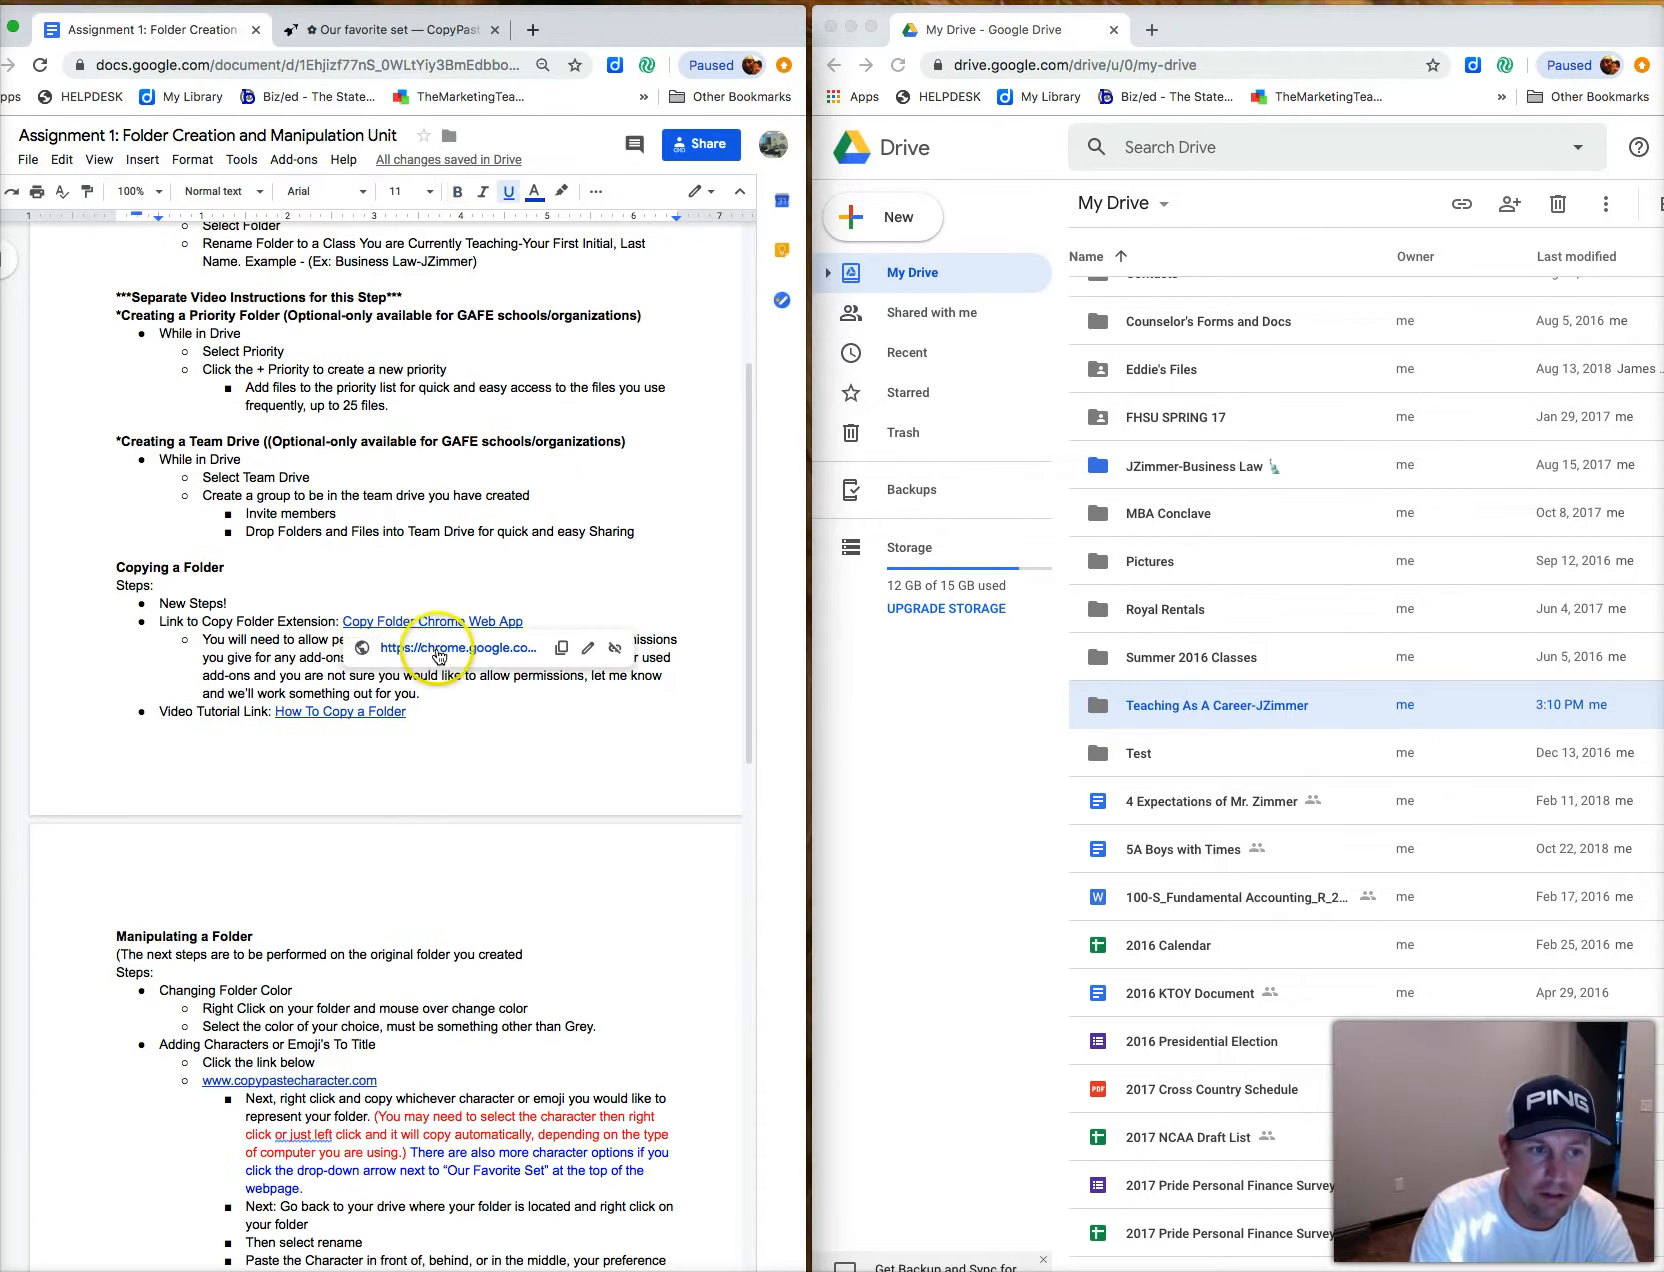
left_click(442, 650)
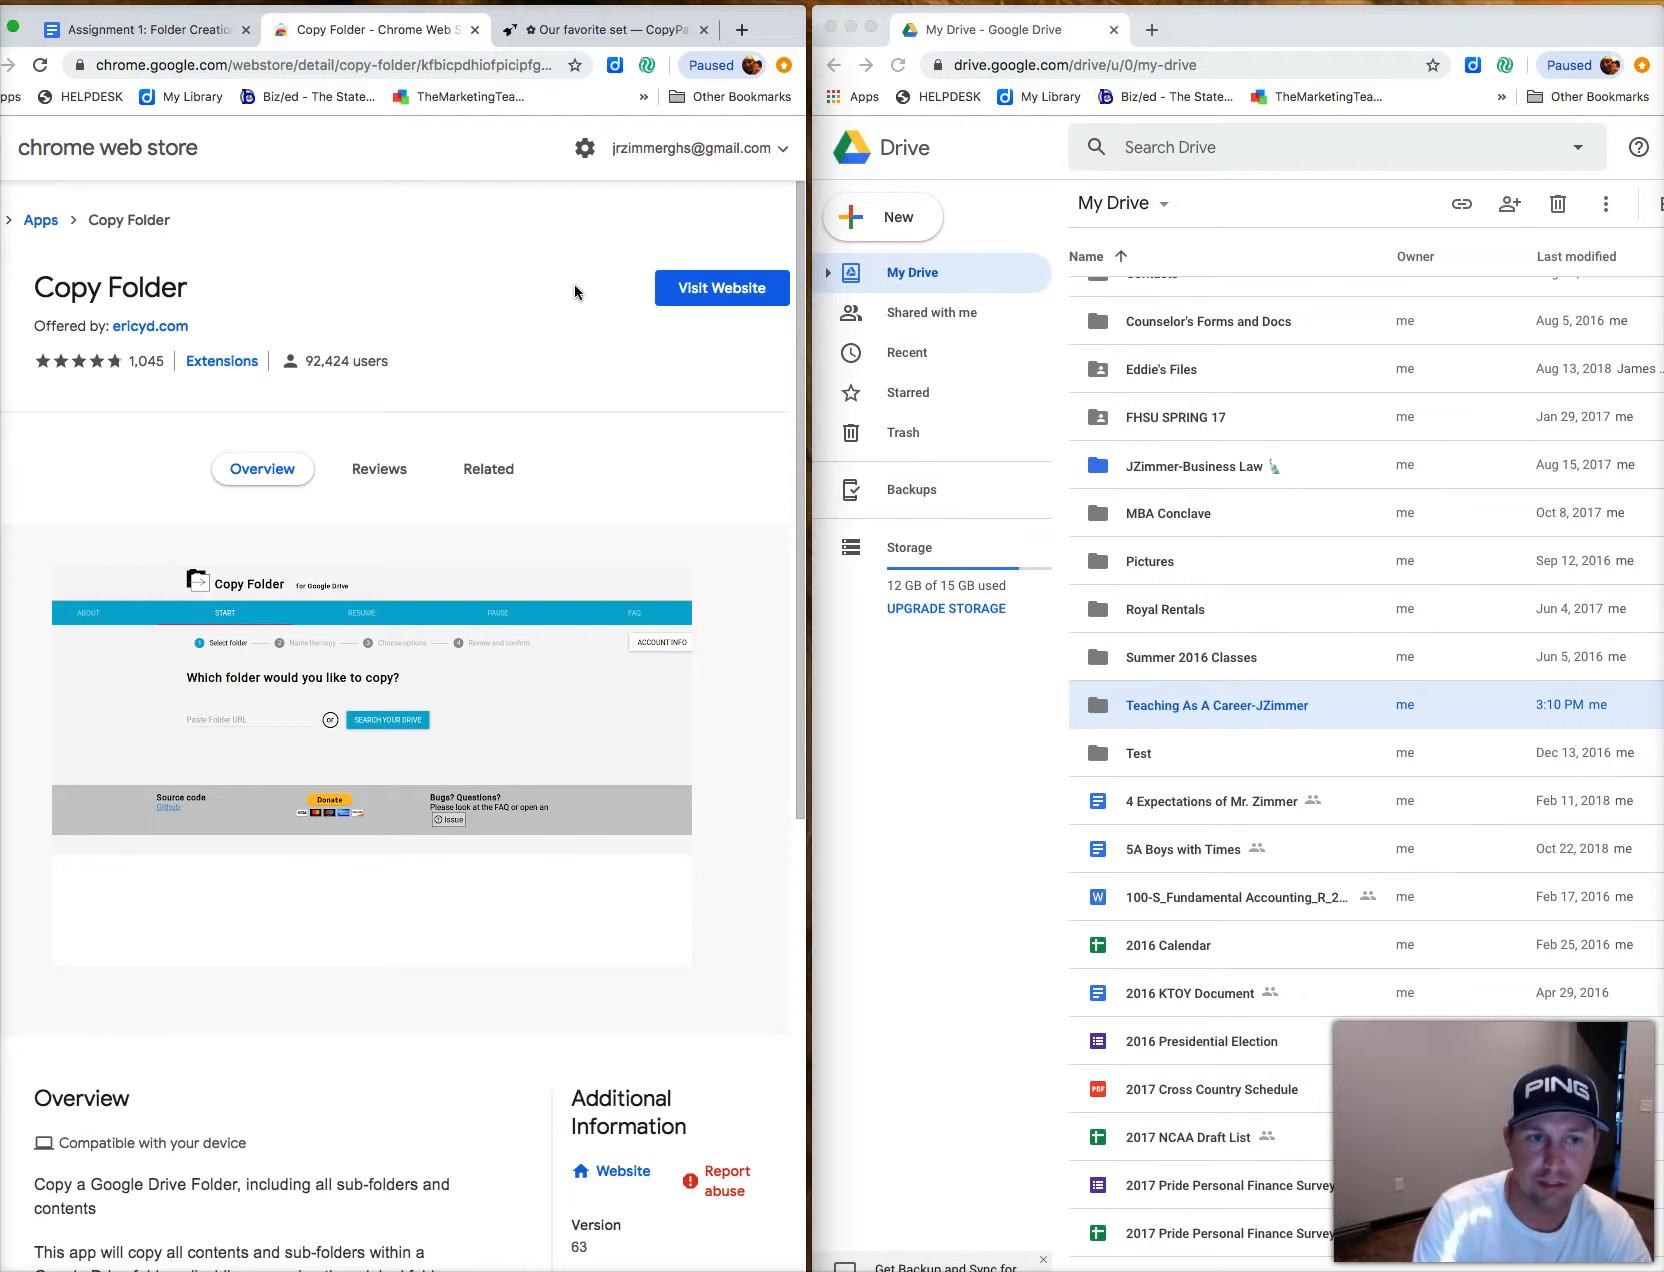
left_click(728, 292)
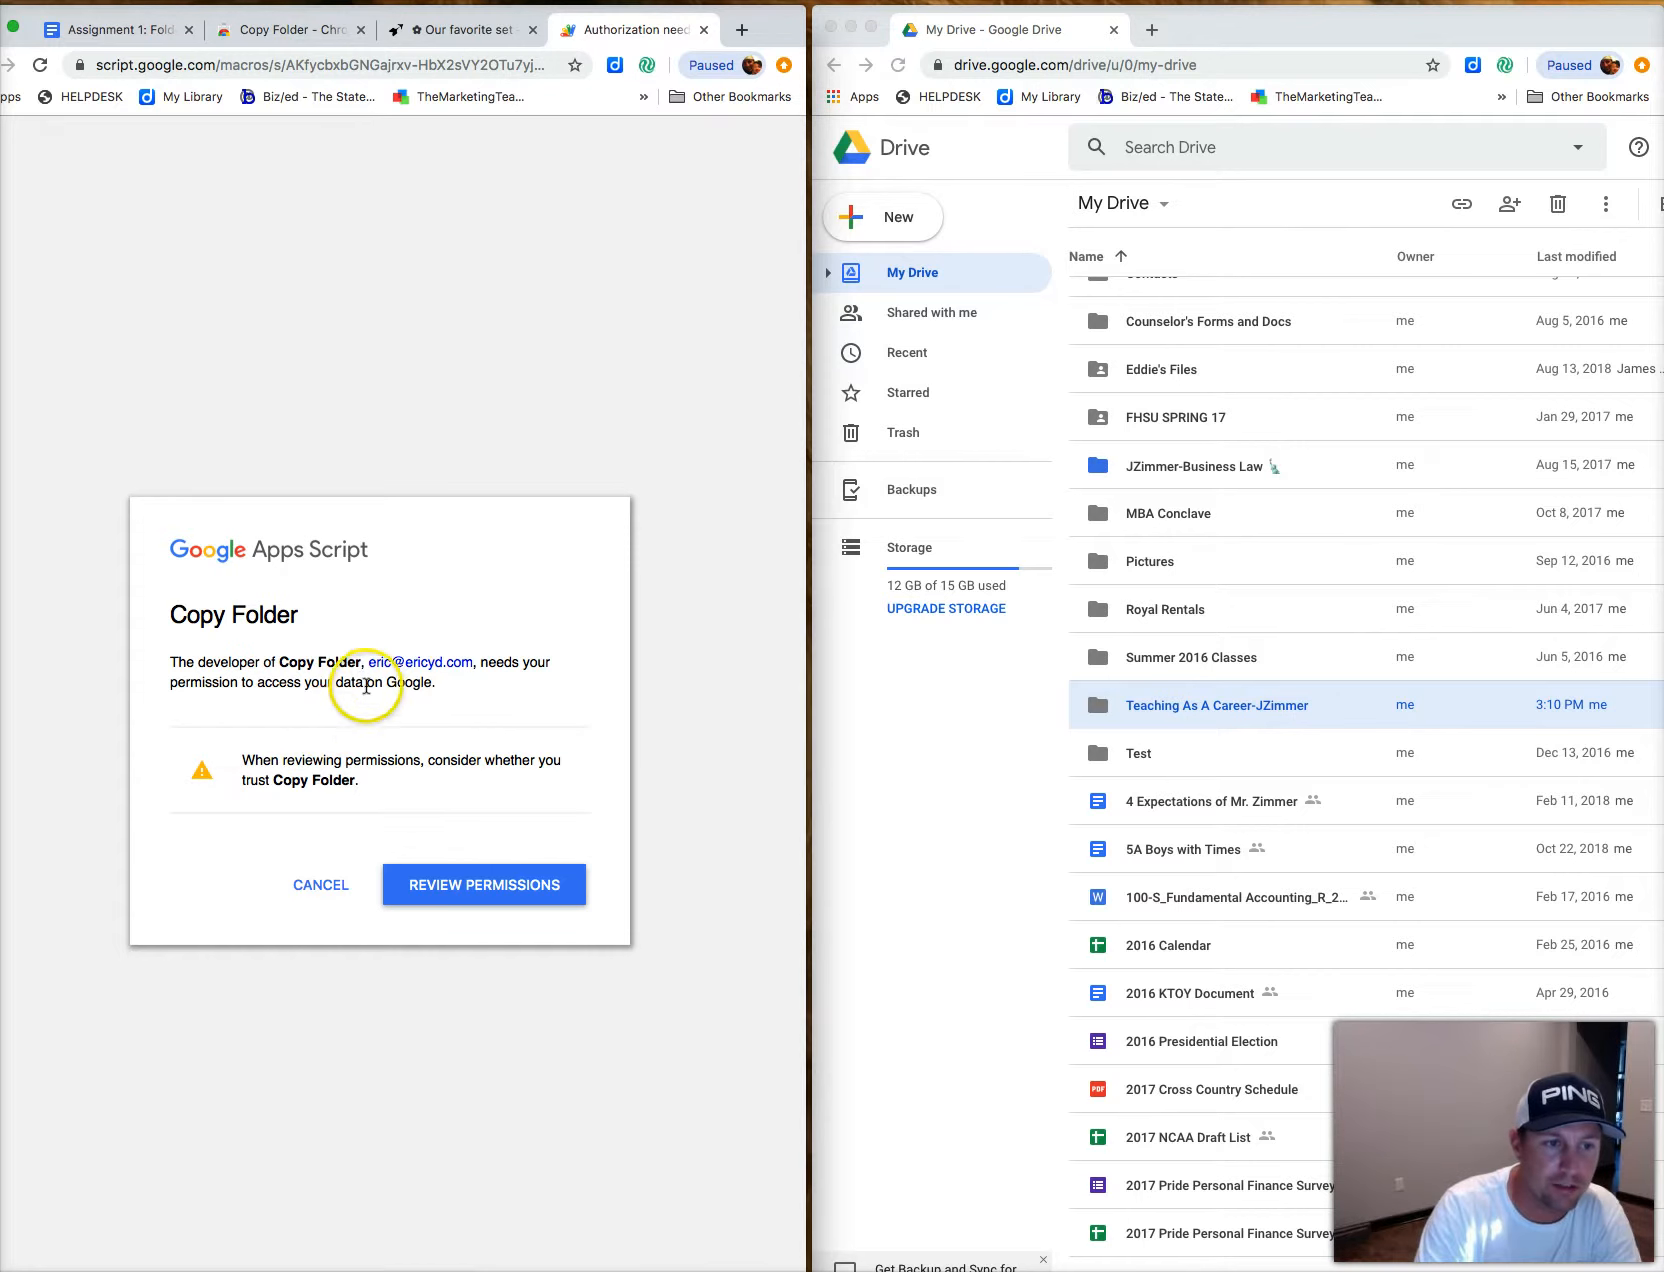
Review Copy Folder's permissions, choose the Google account and allow it Drive access.
left_click(473, 886)
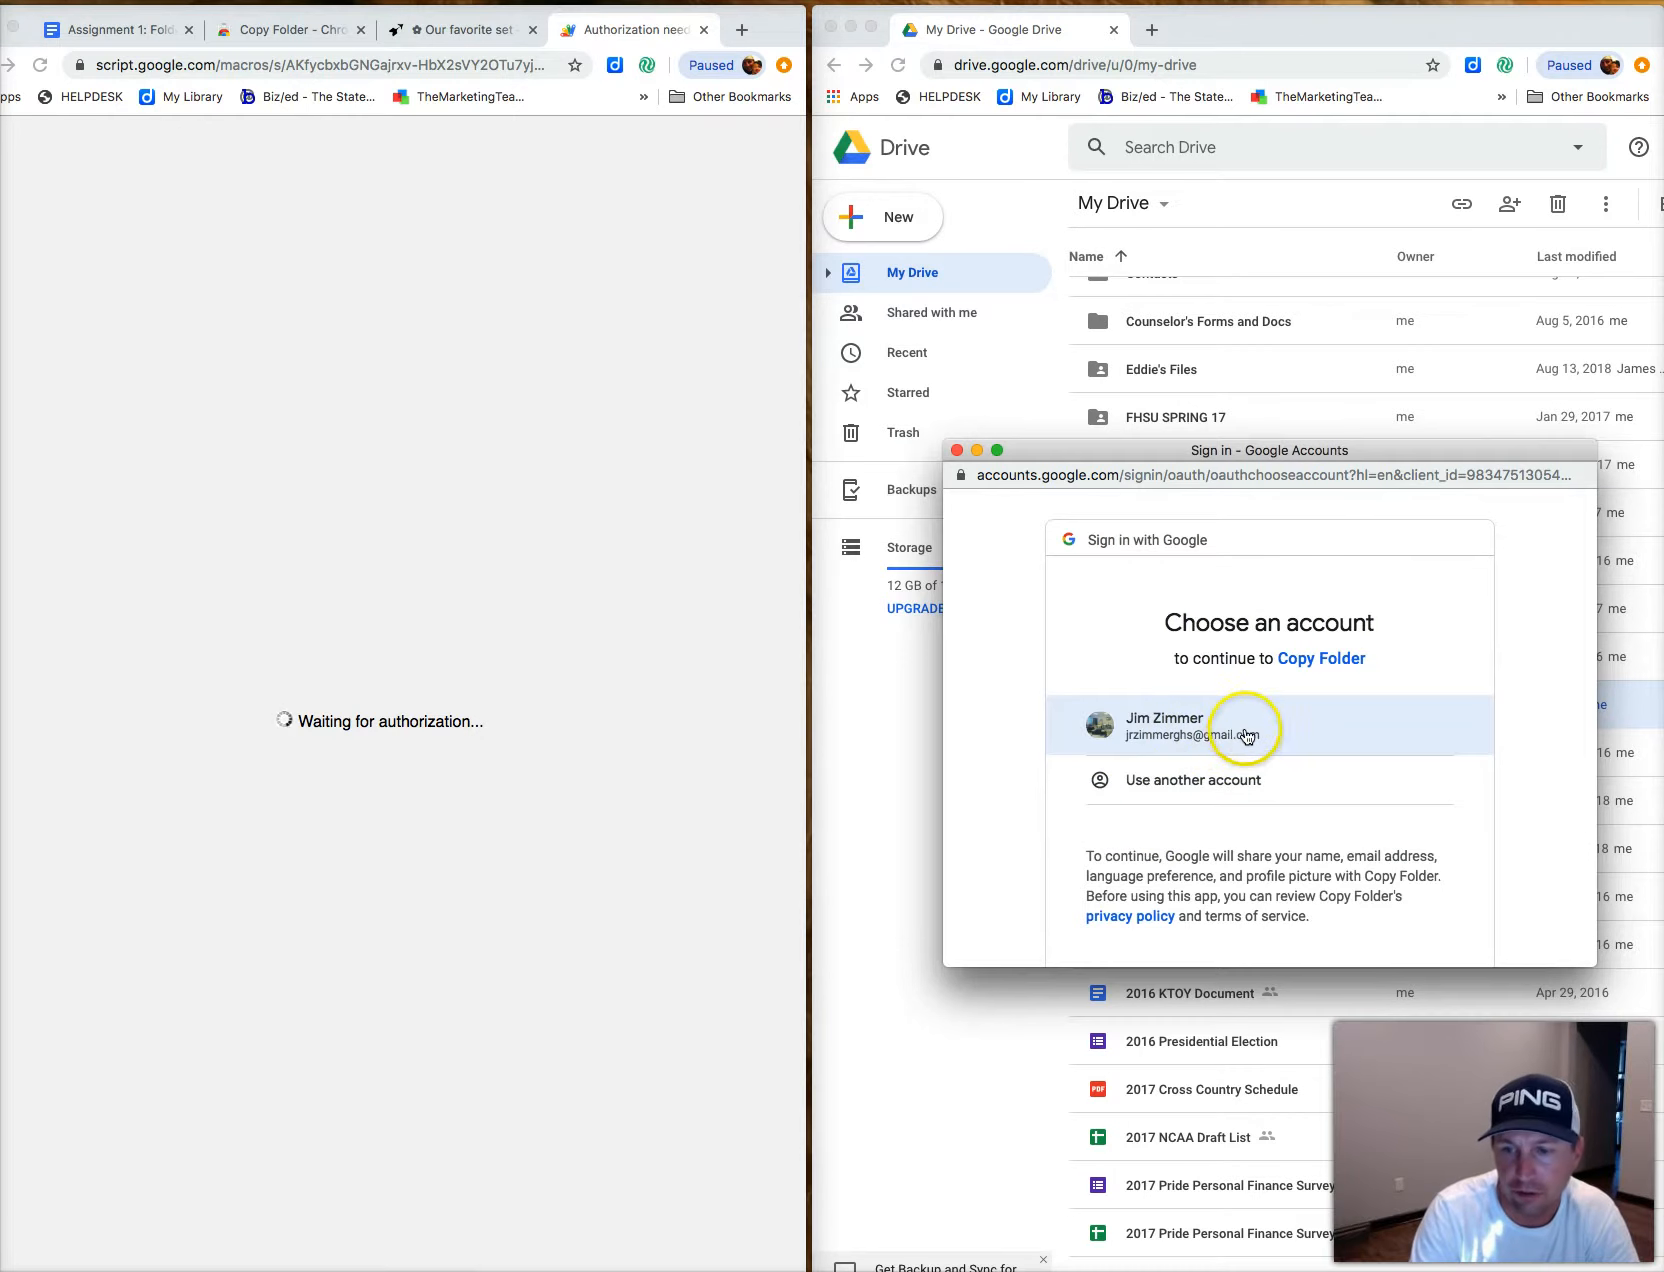
left_click(1200, 735)
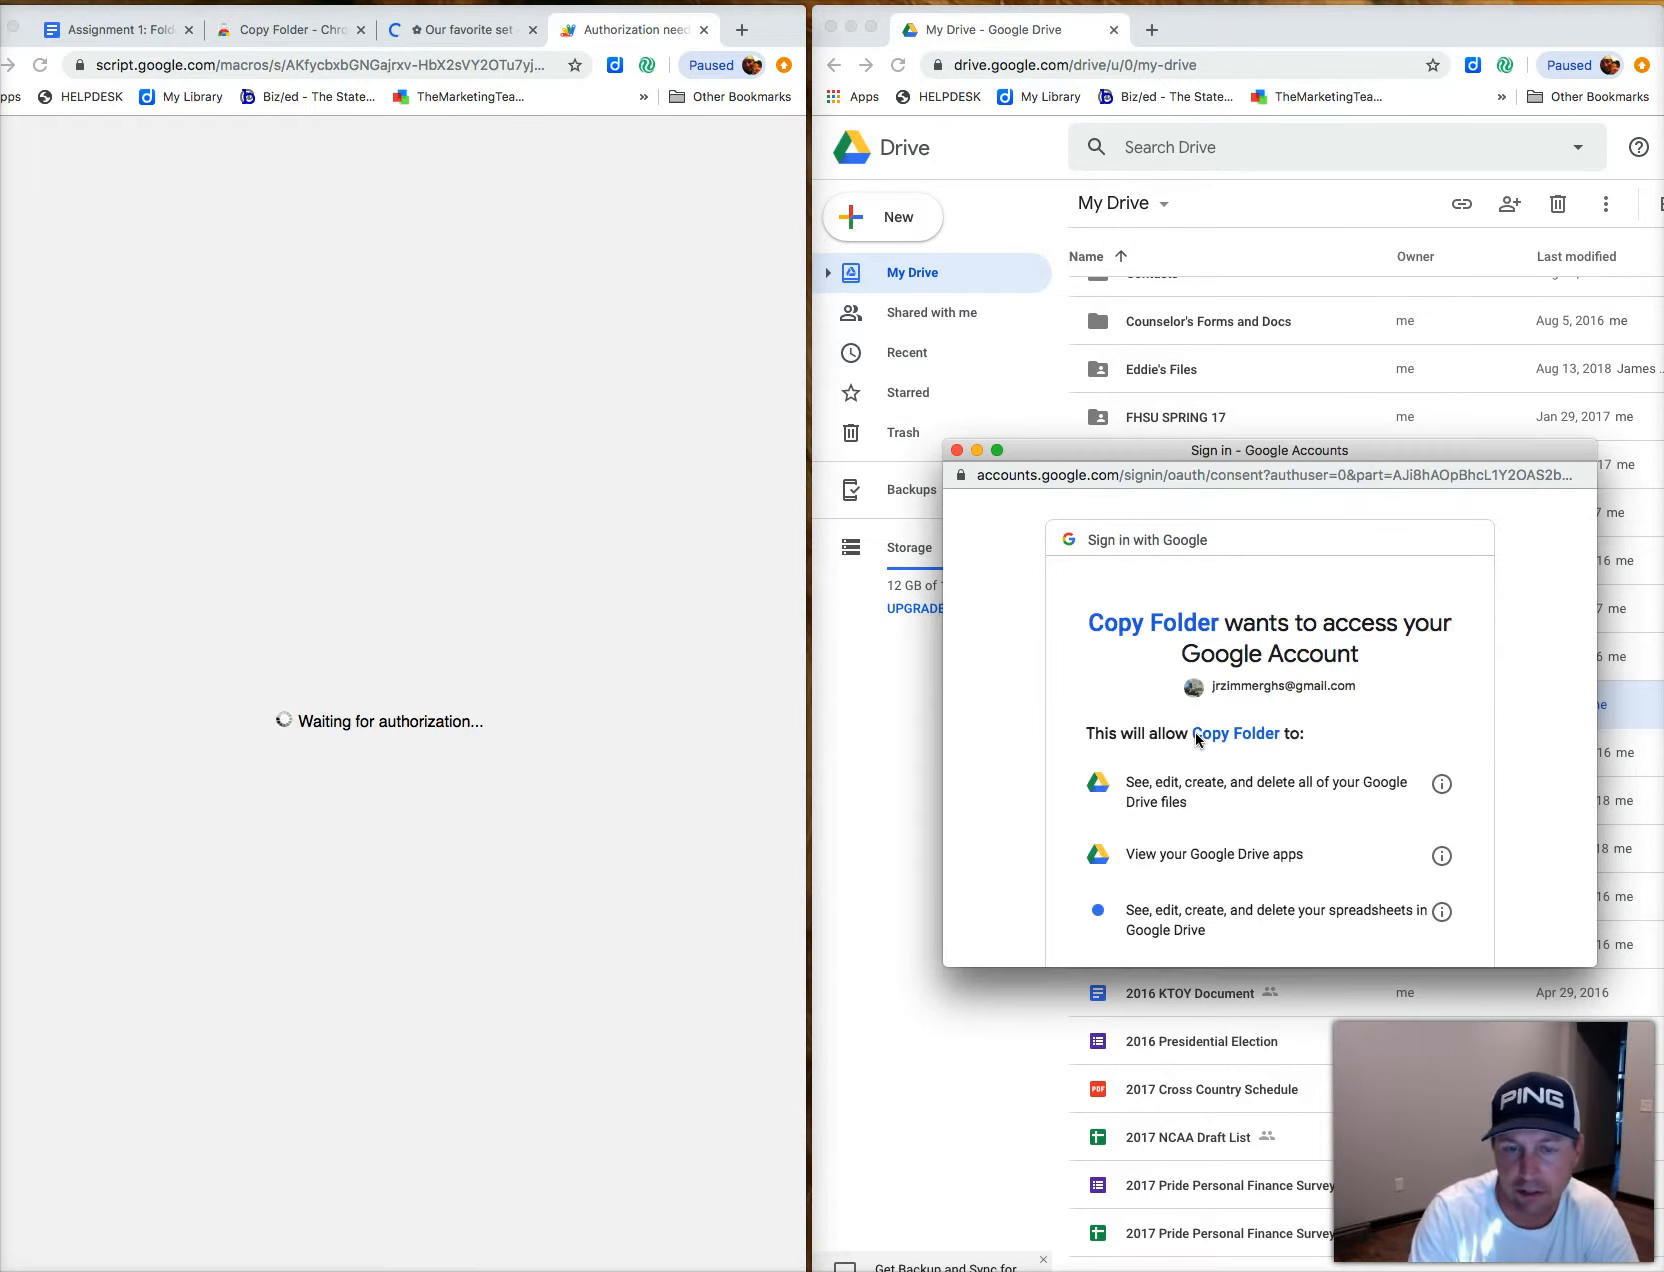
scroll(1195, 740, "down", 5)
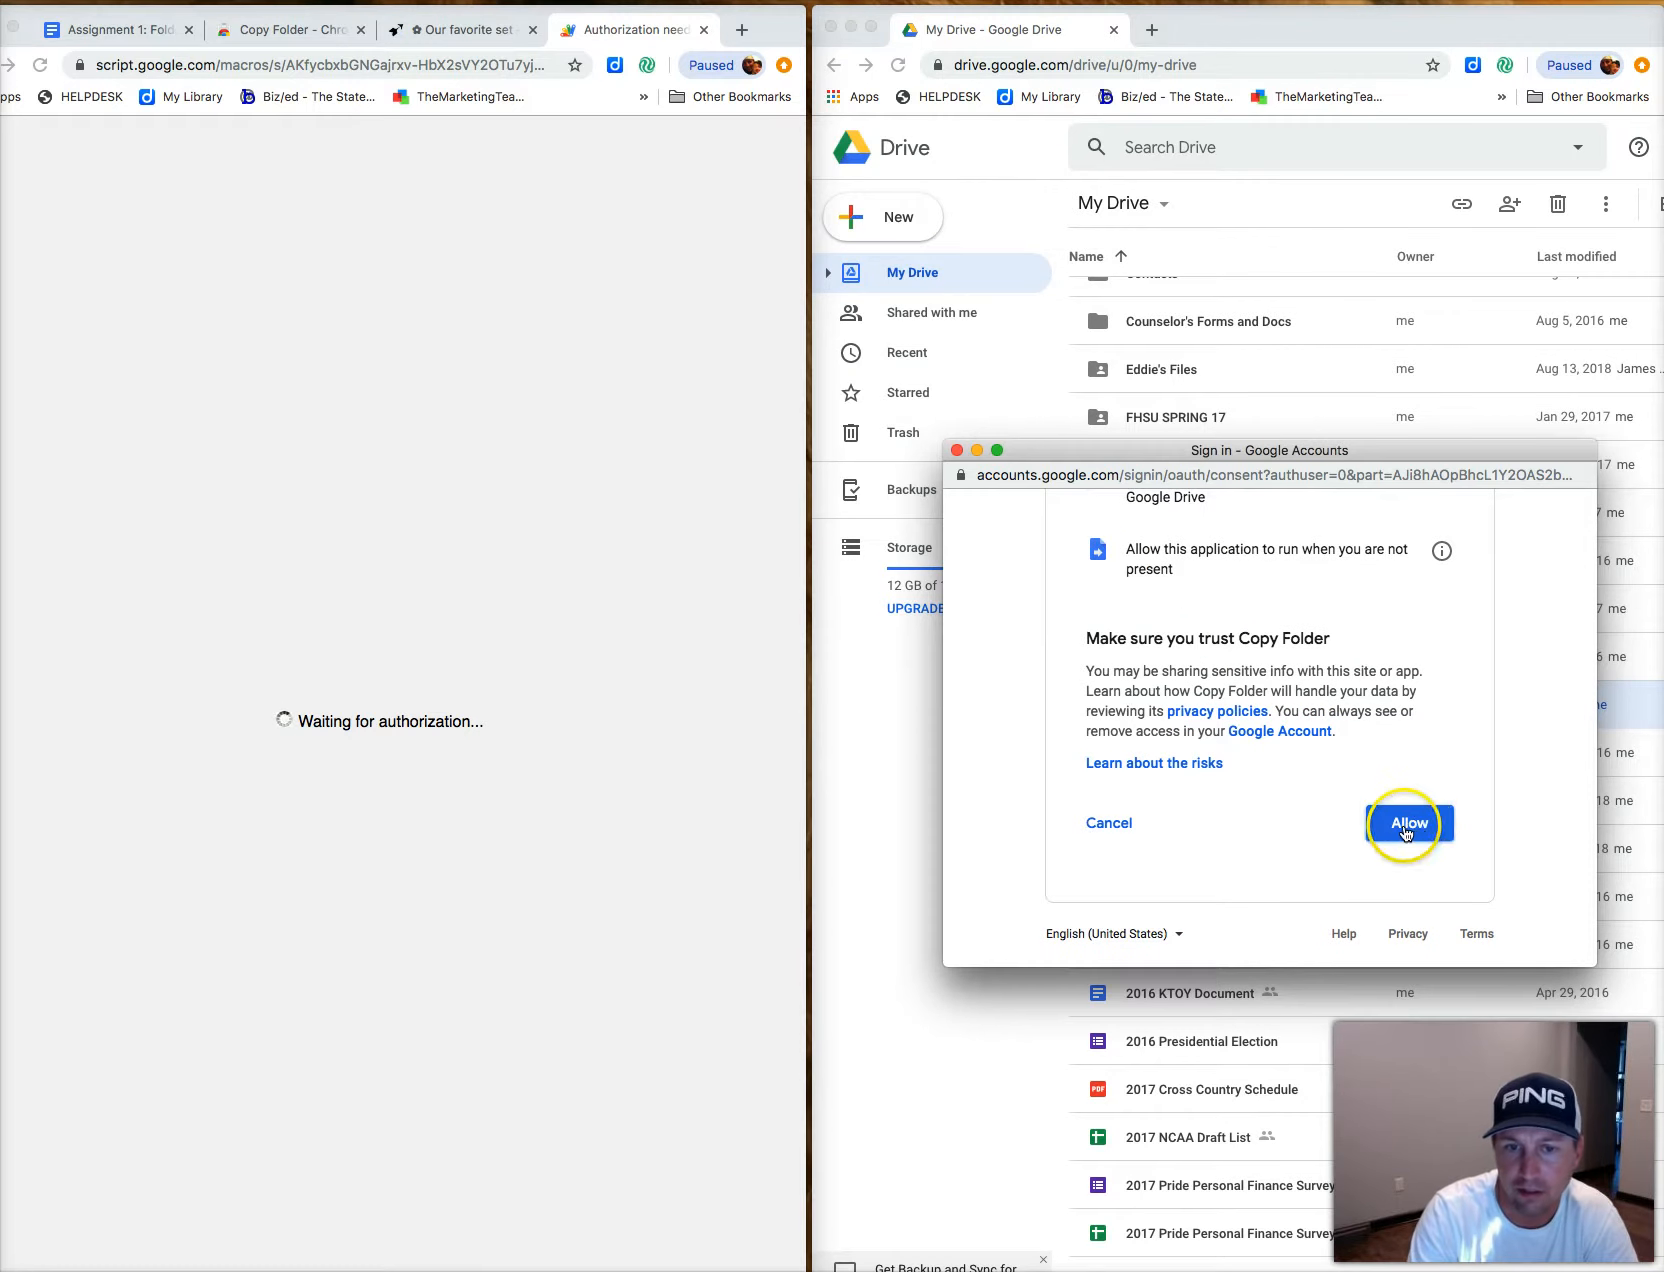
scroll(1211, 757, "up", 5)
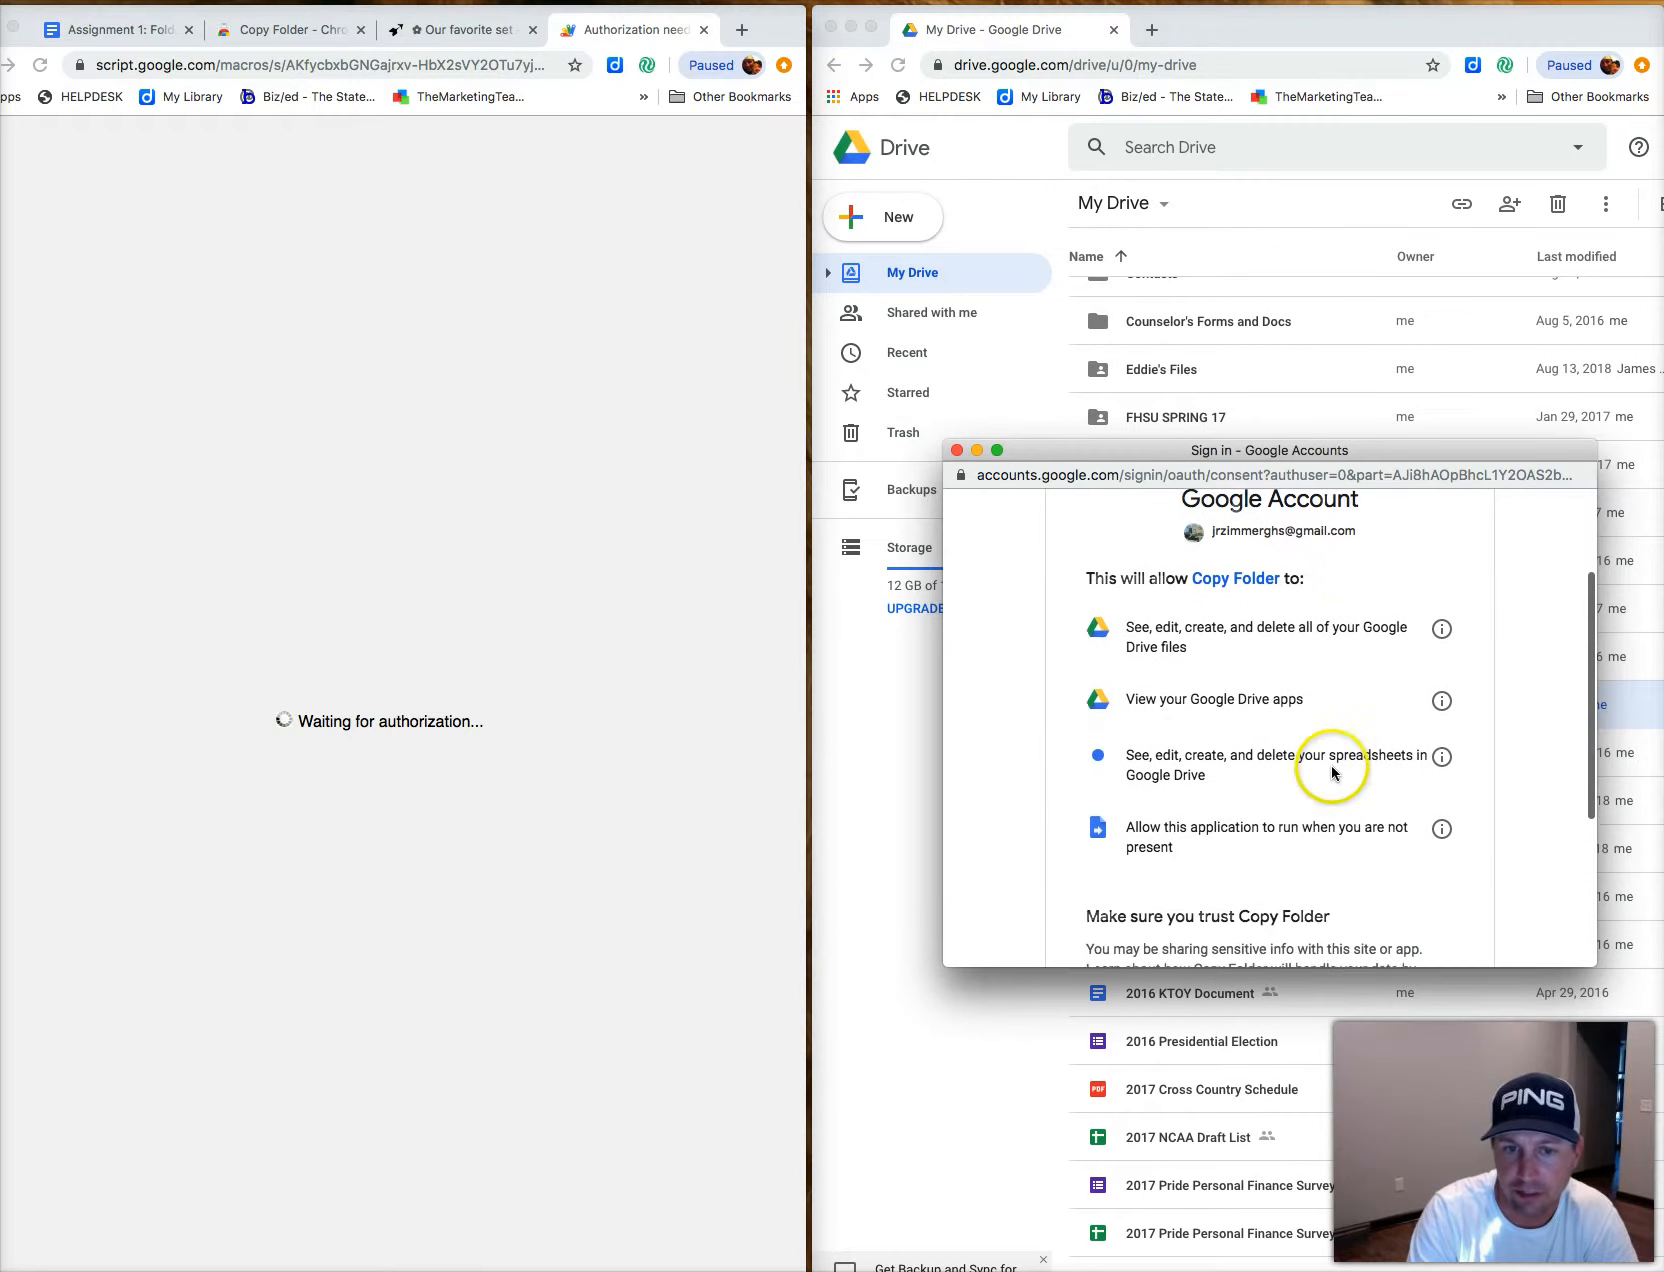
scroll(1331, 764, "down", 5)
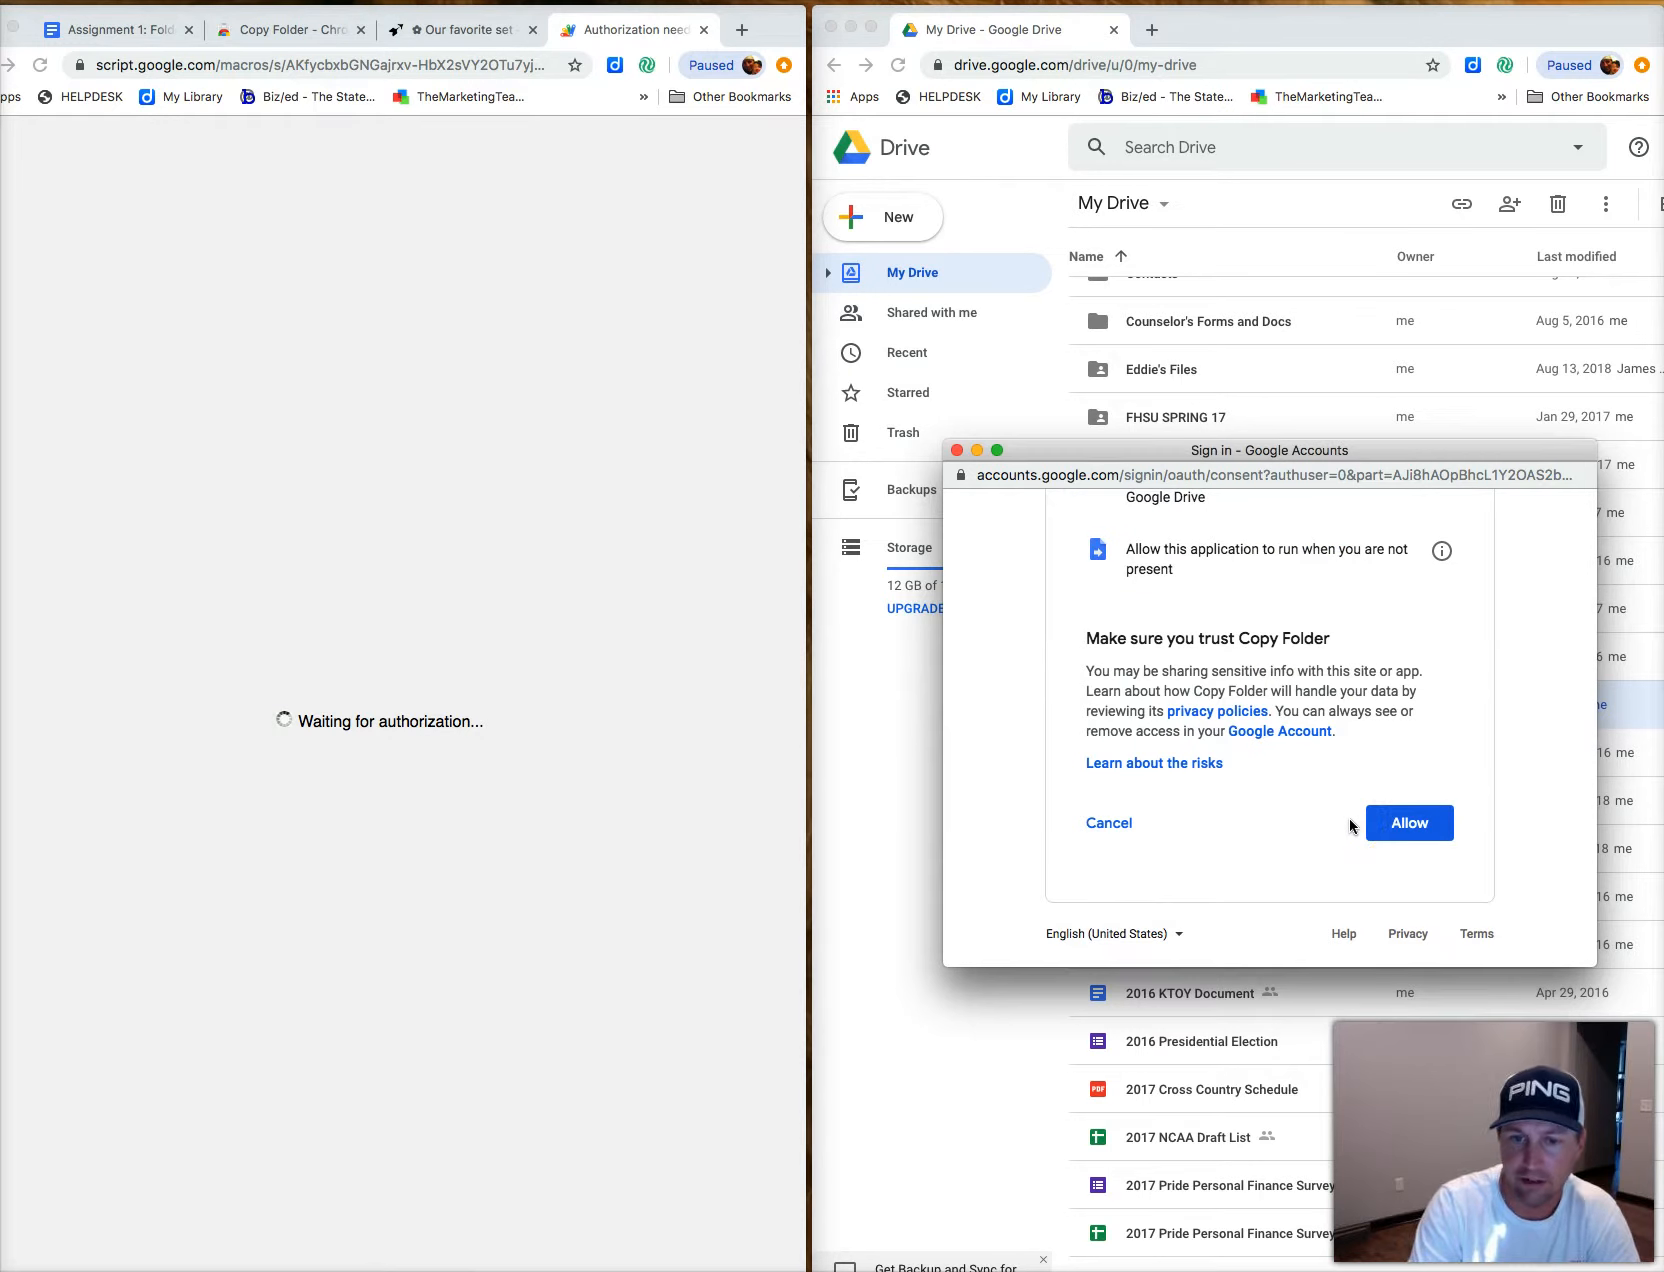
left_click(1406, 821)
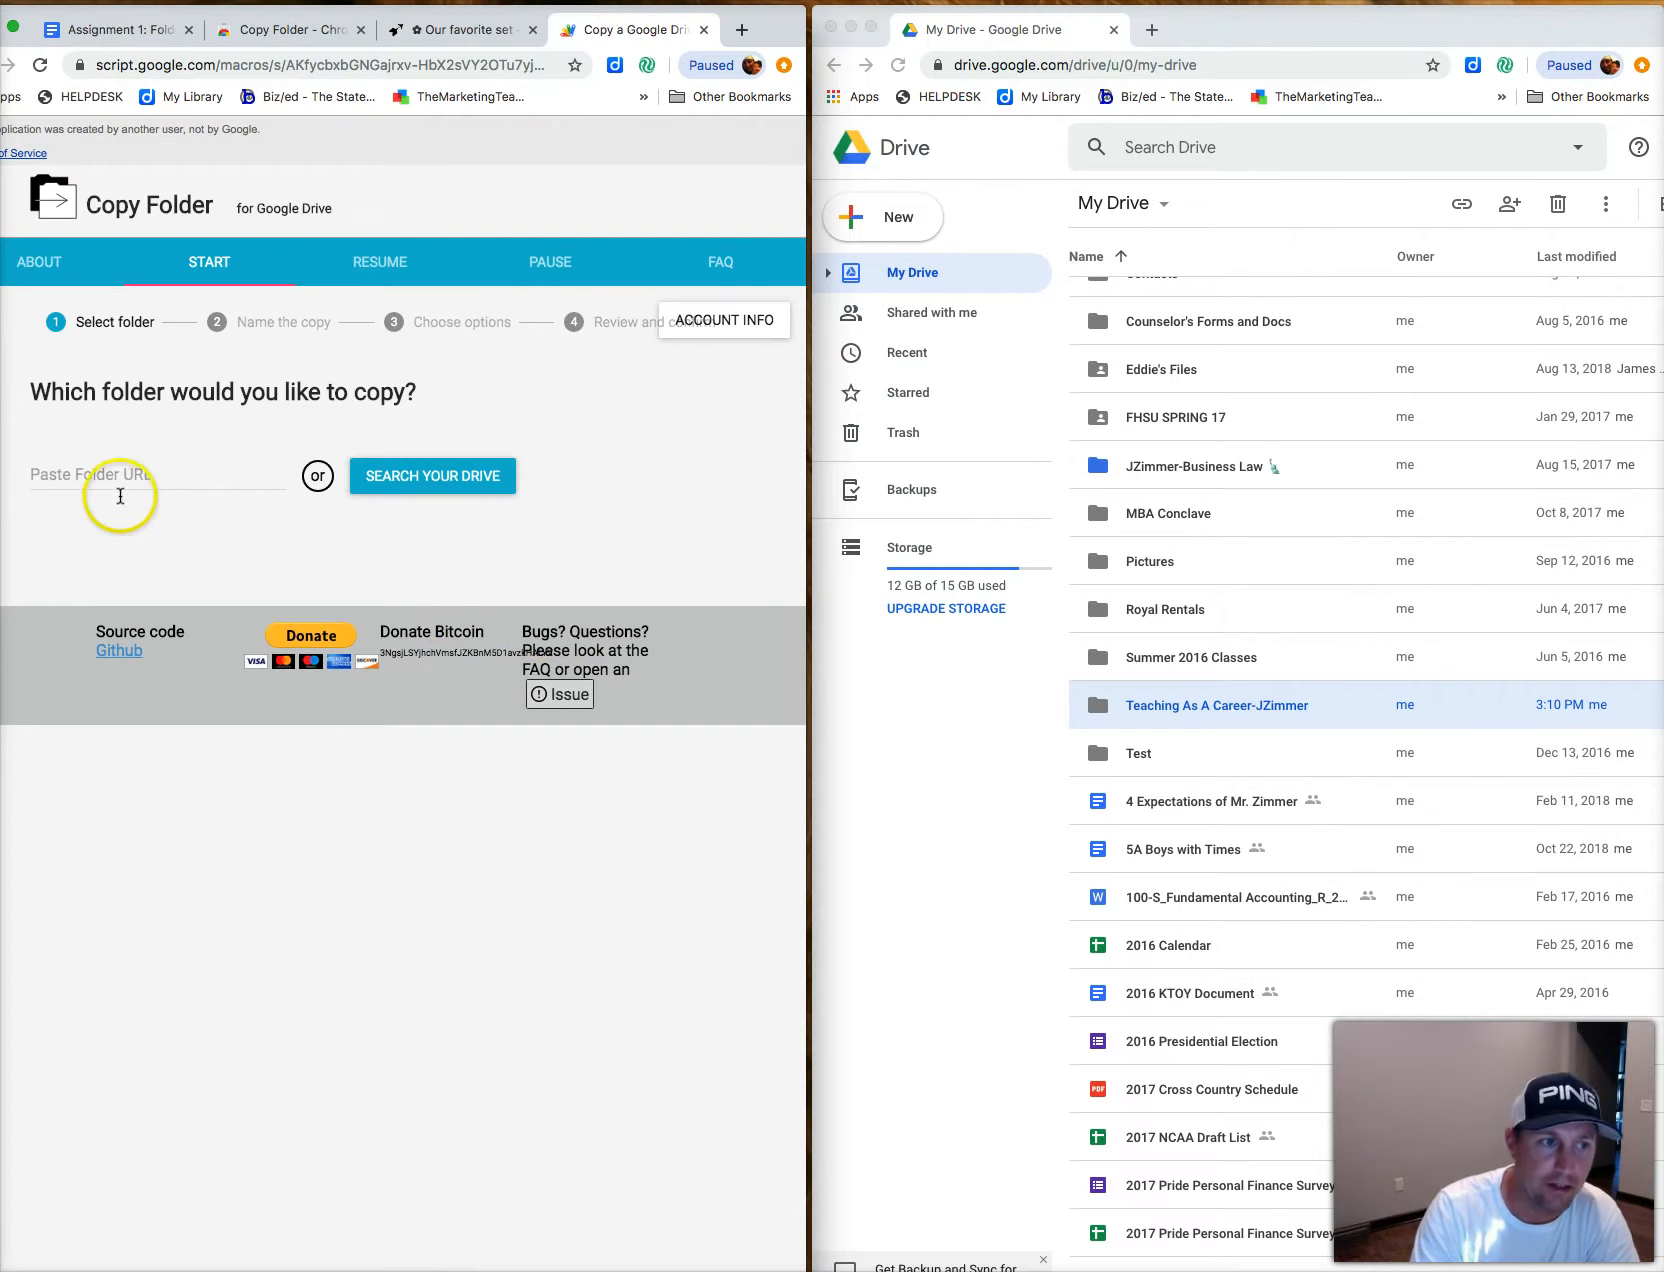
Turn on a shareable link for the Teaching As A Career-JZimmer folder.
left_click(111, 487)
left_click(158, 474)
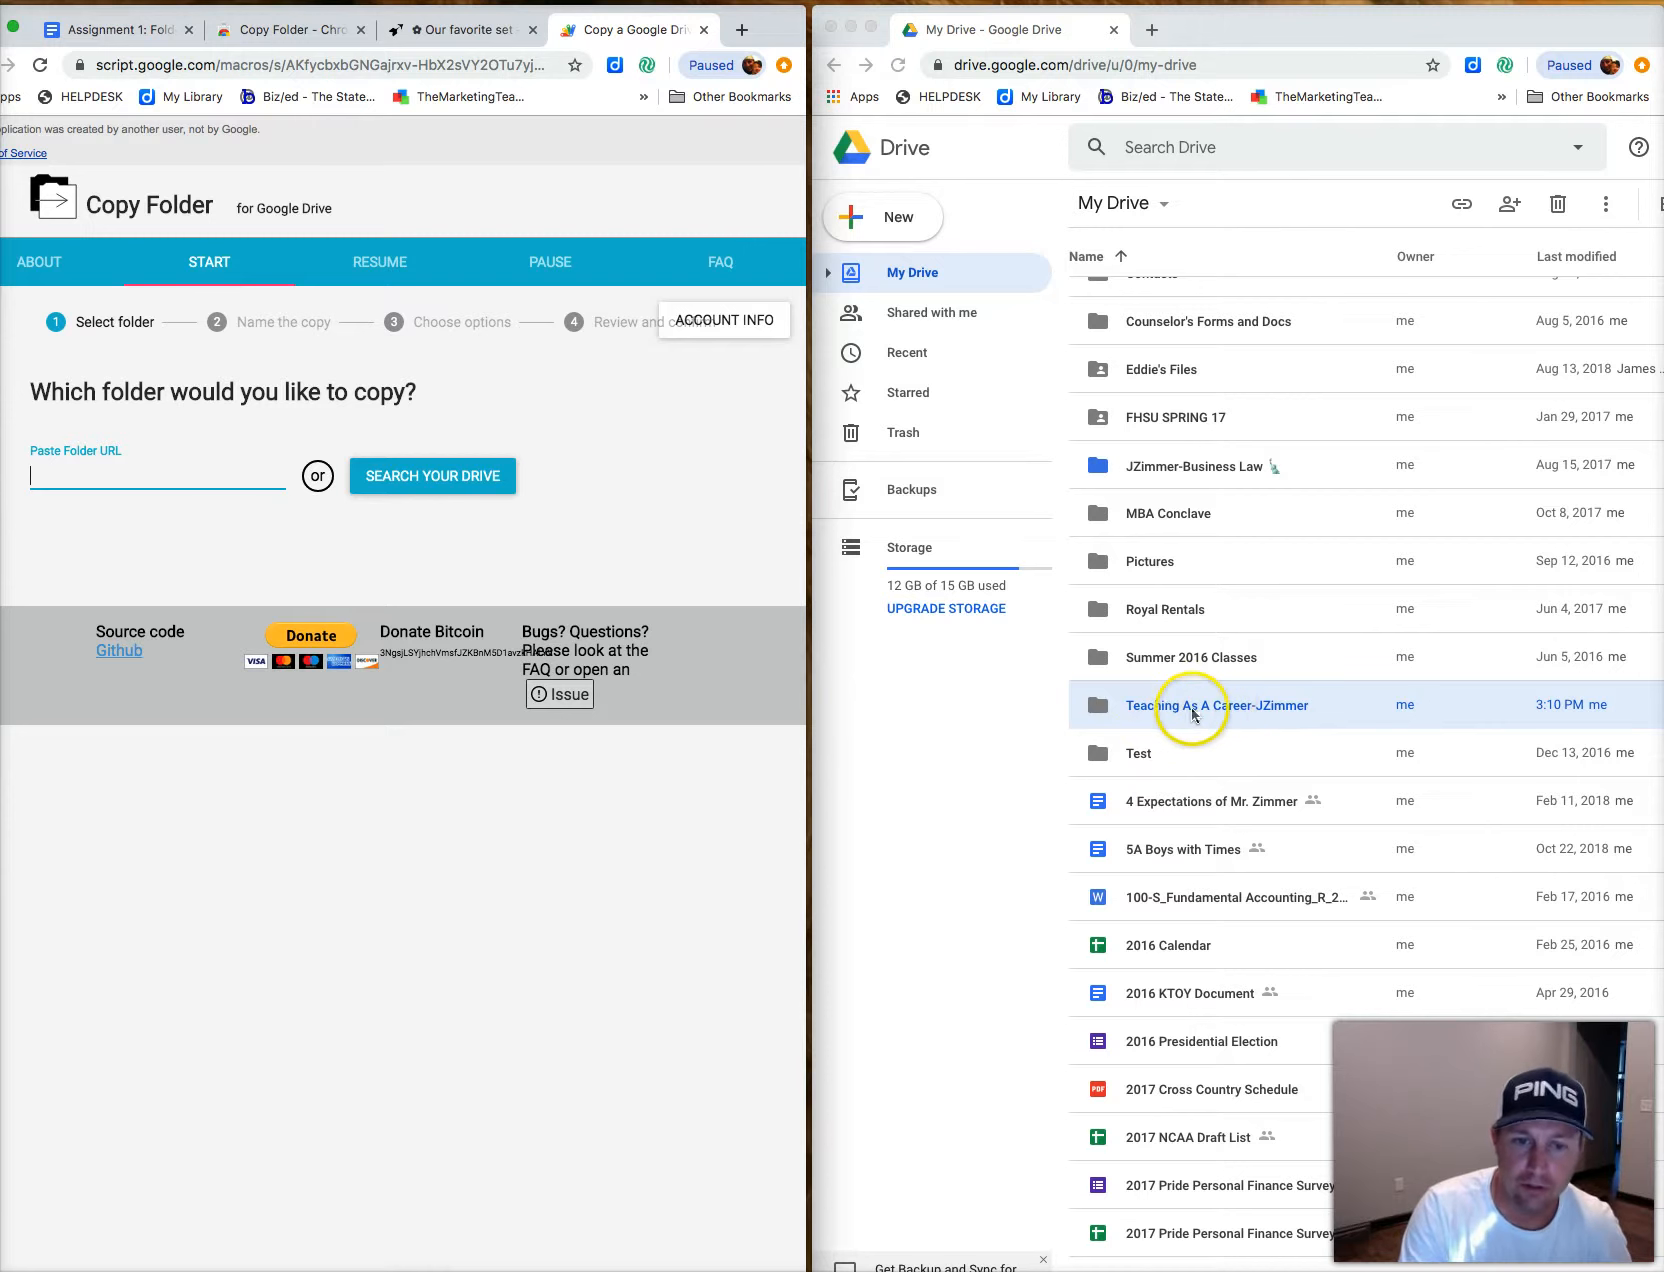
left_click(1228, 708)
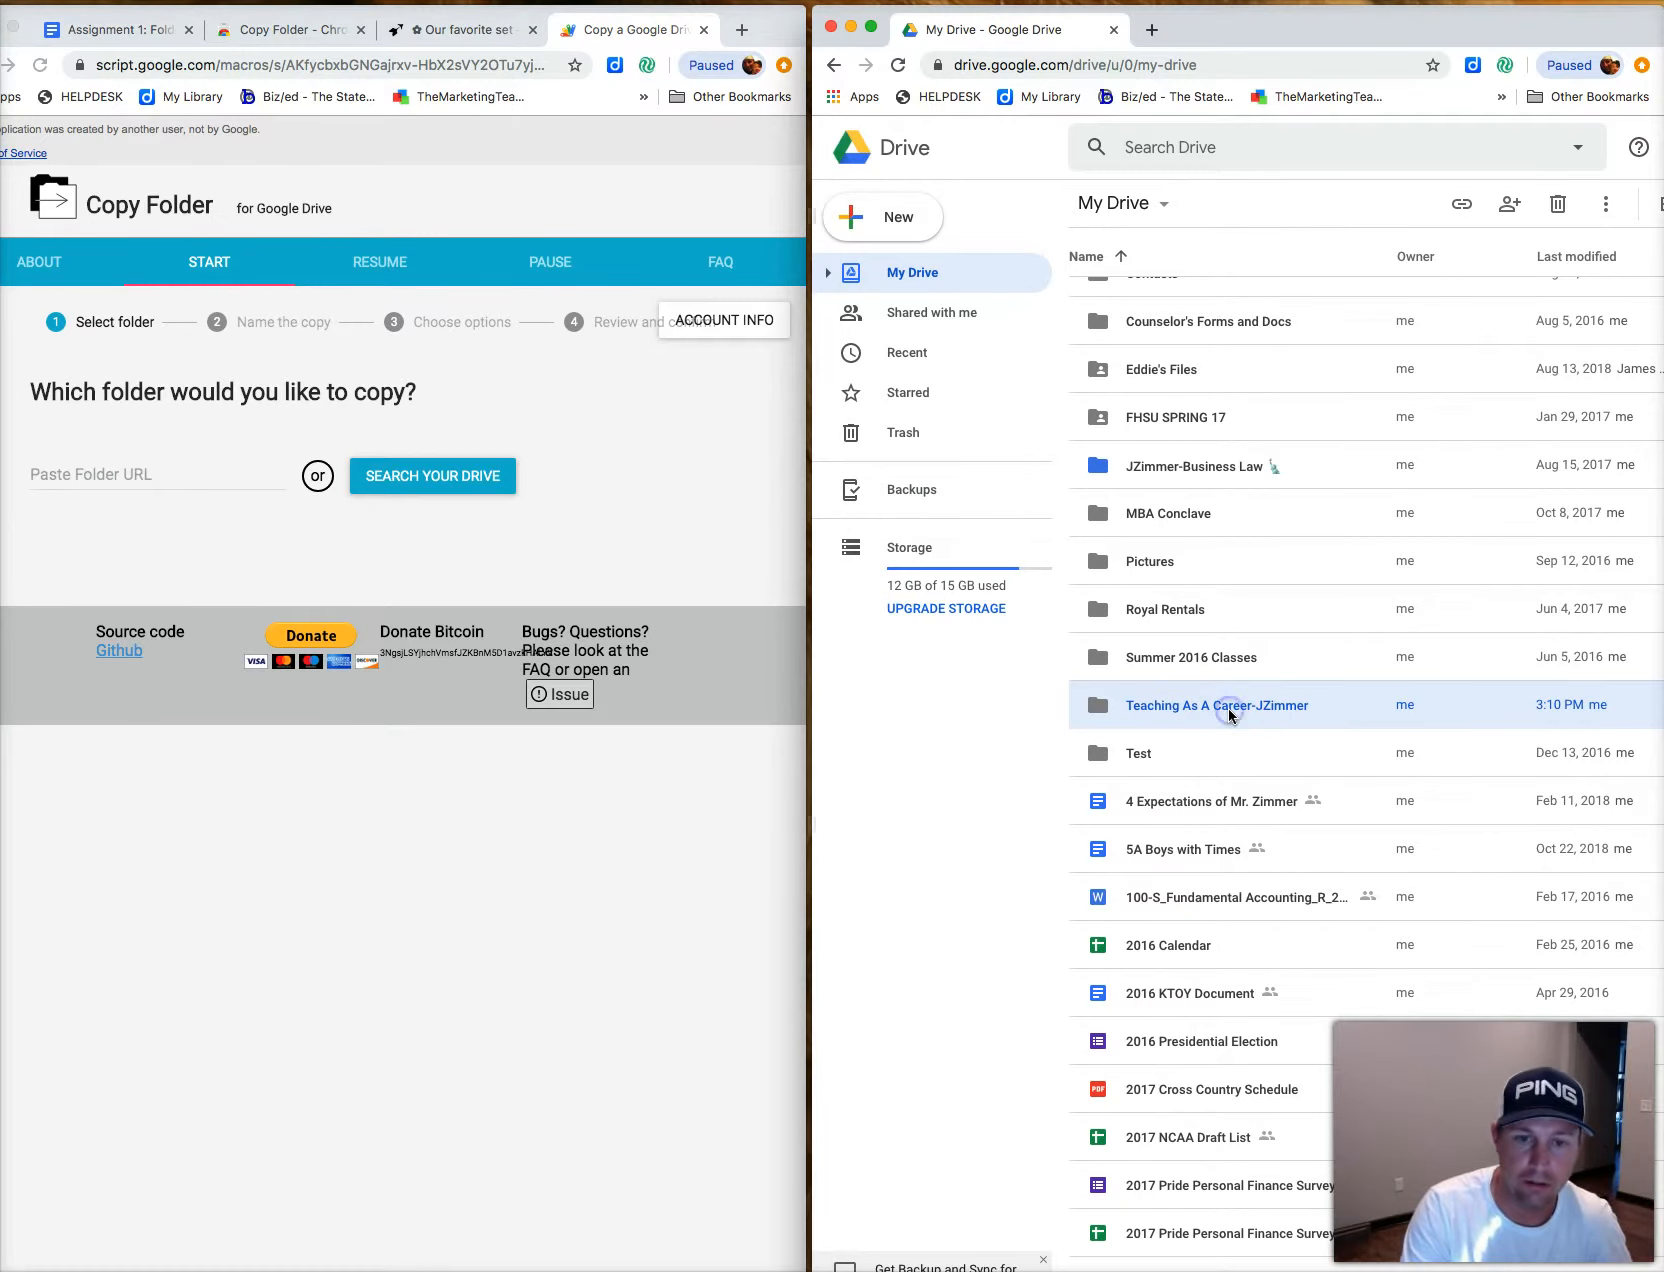
right_click(1228, 708)
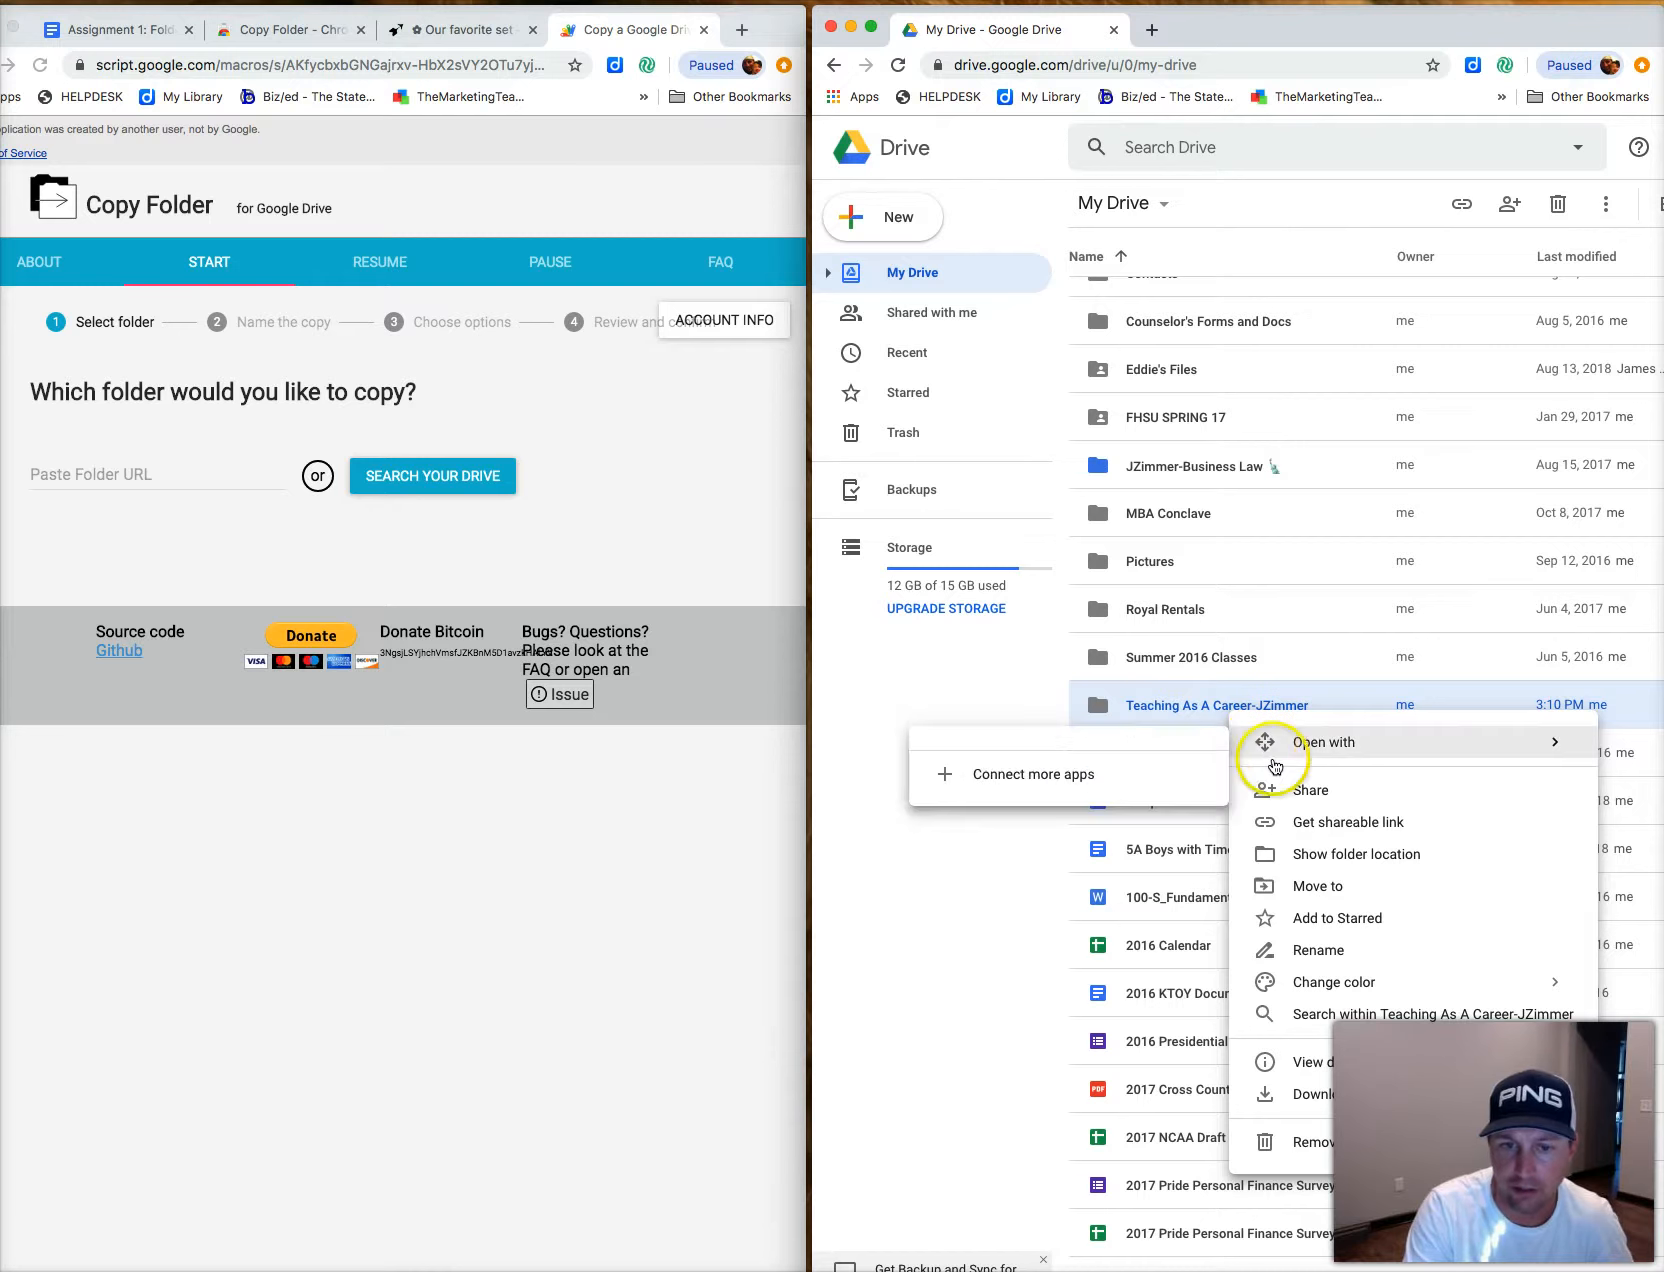
left_click(1308, 825)
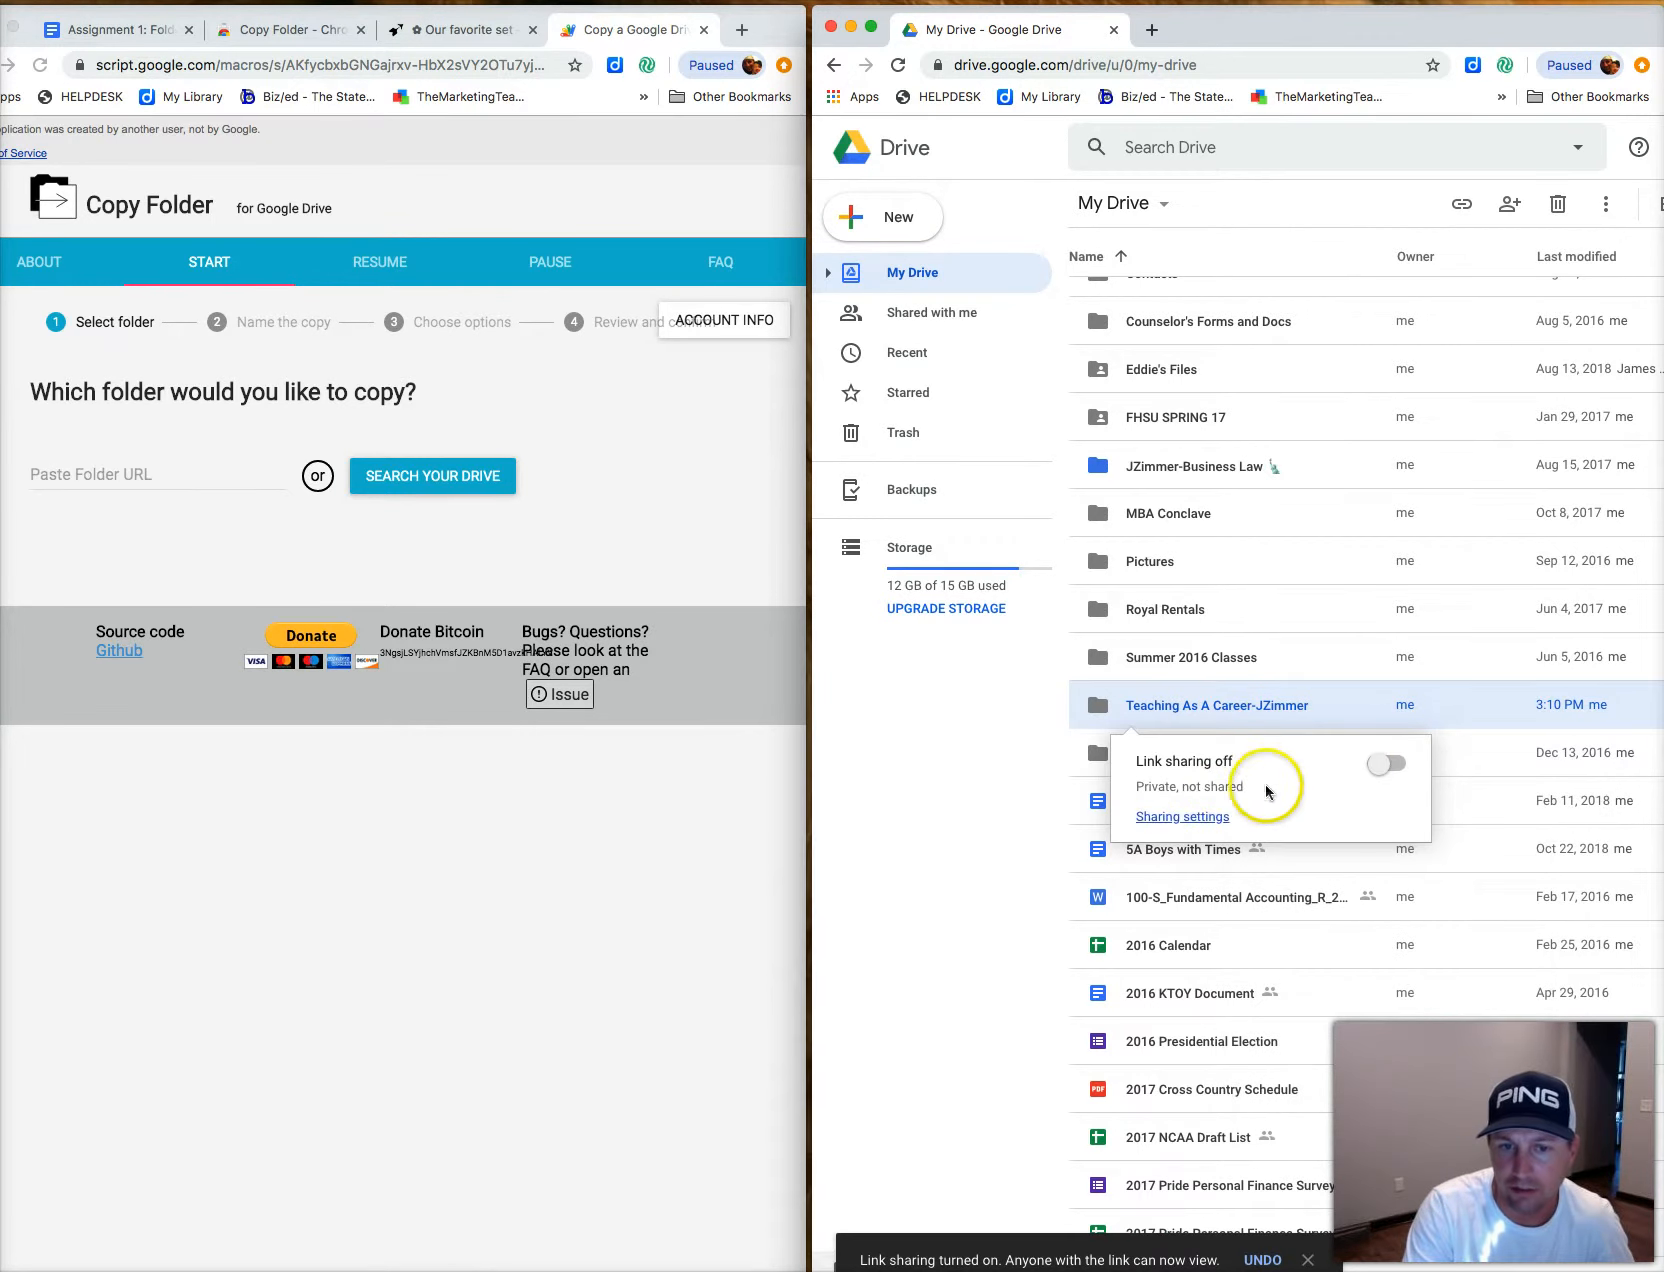
Copy the folder's shareable link and focus Copy Folder's folder URL field.
right_click(1202, 705)
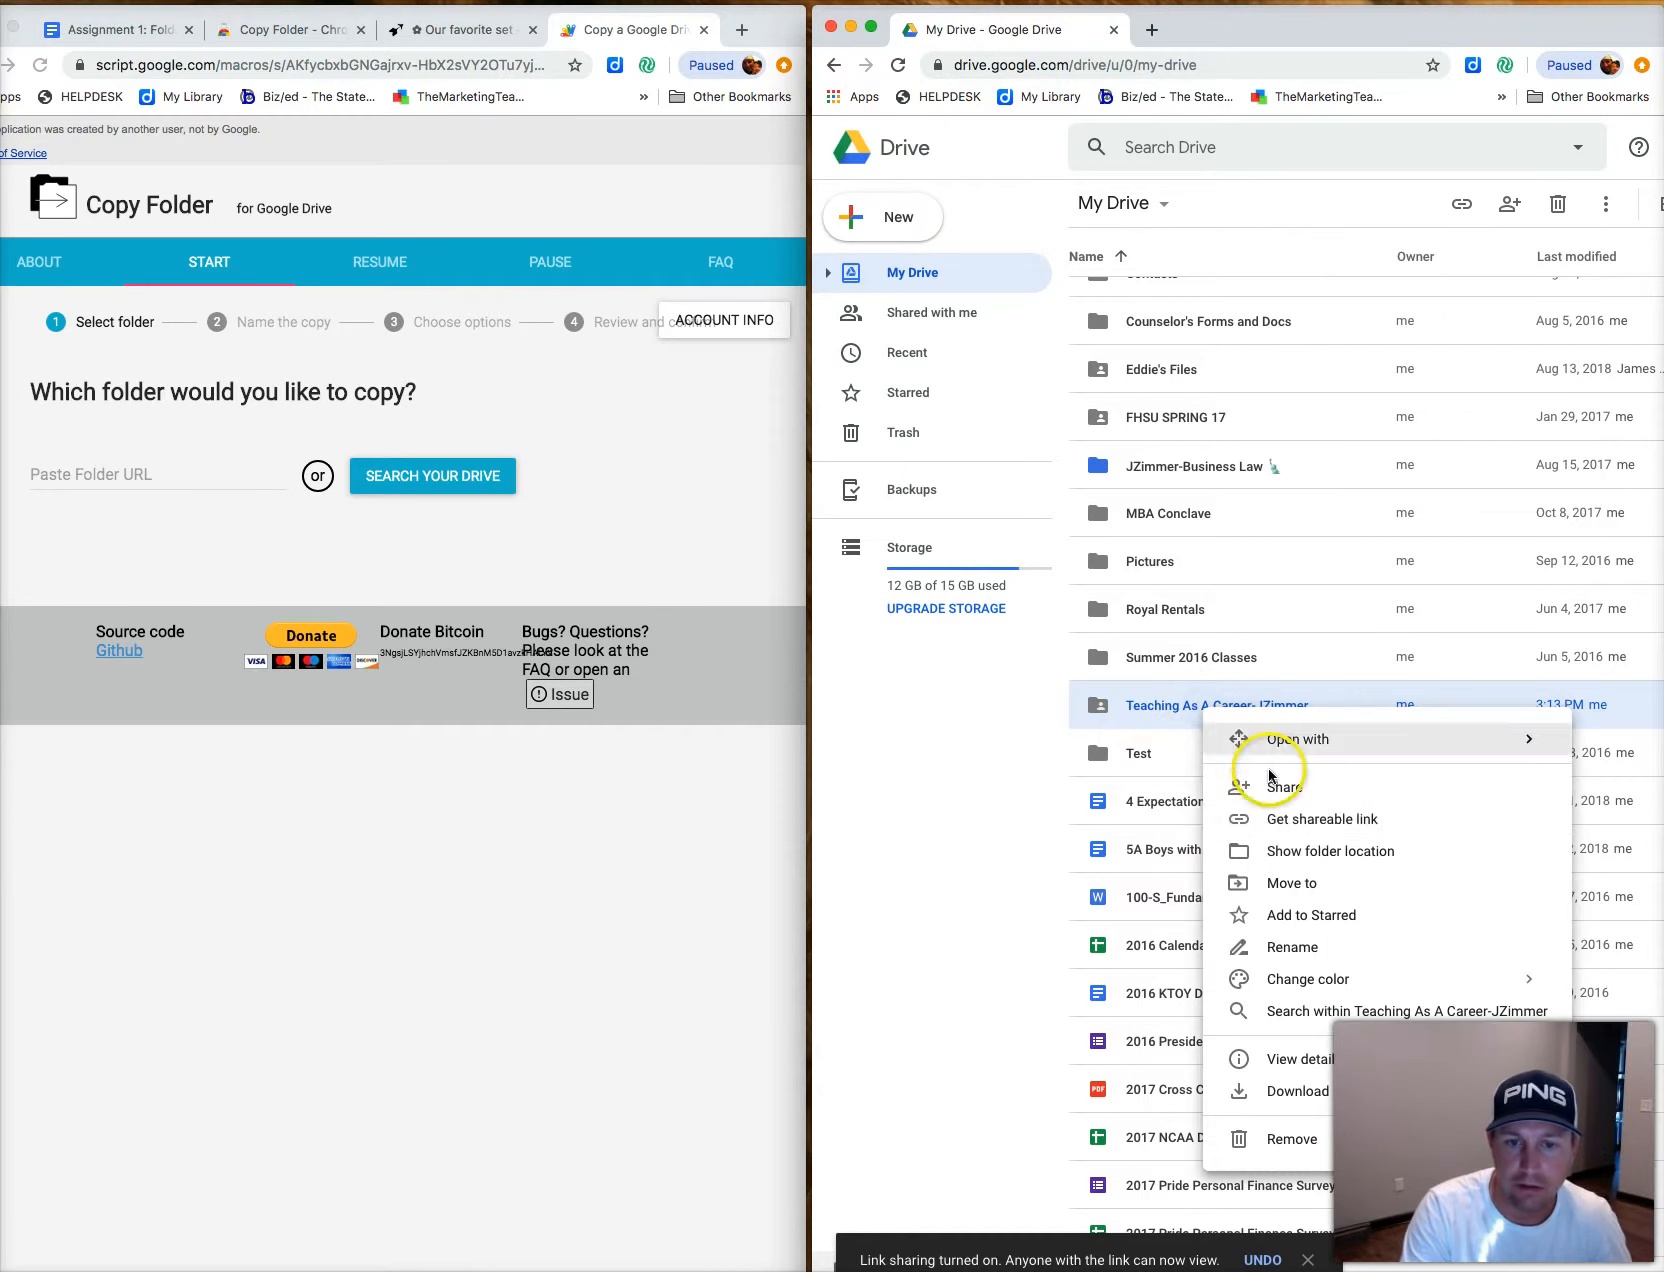
left_click(1295, 826)
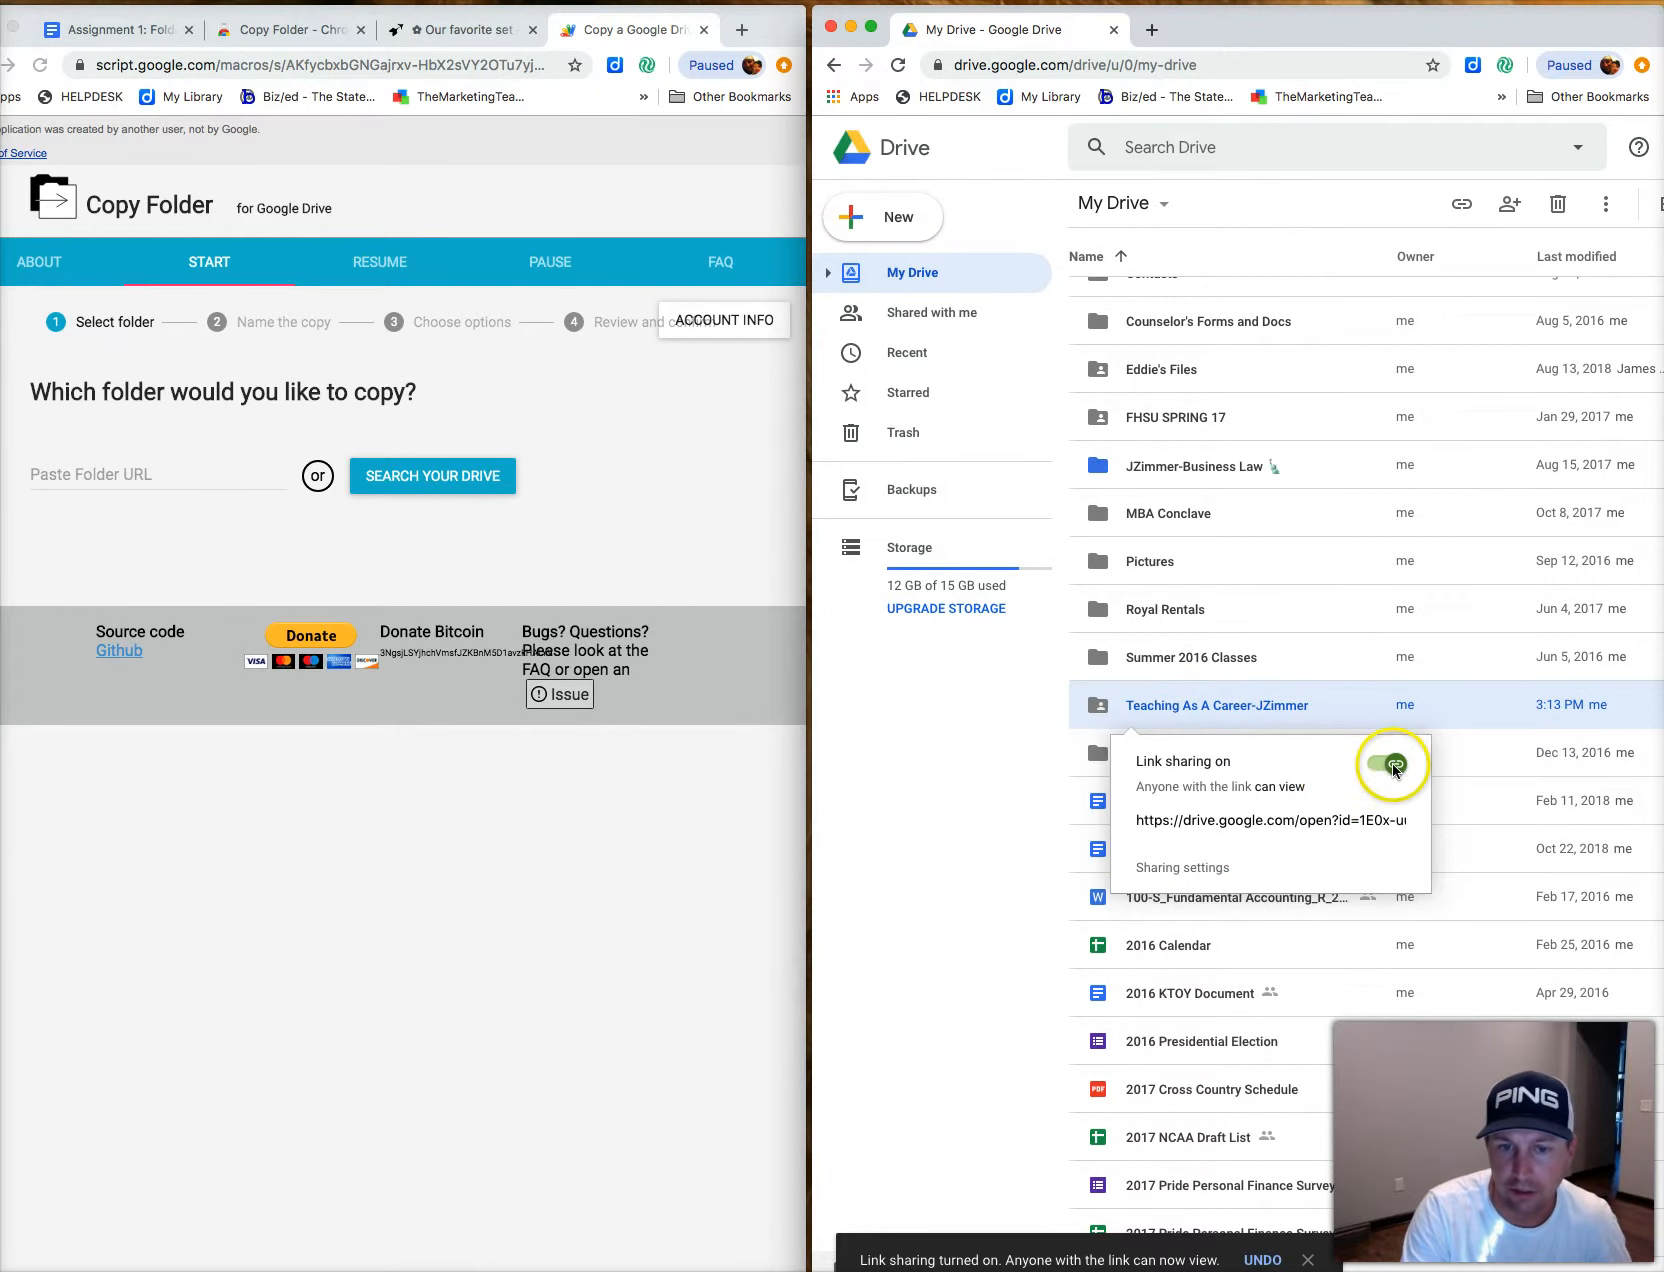
left_click(1292, 826)
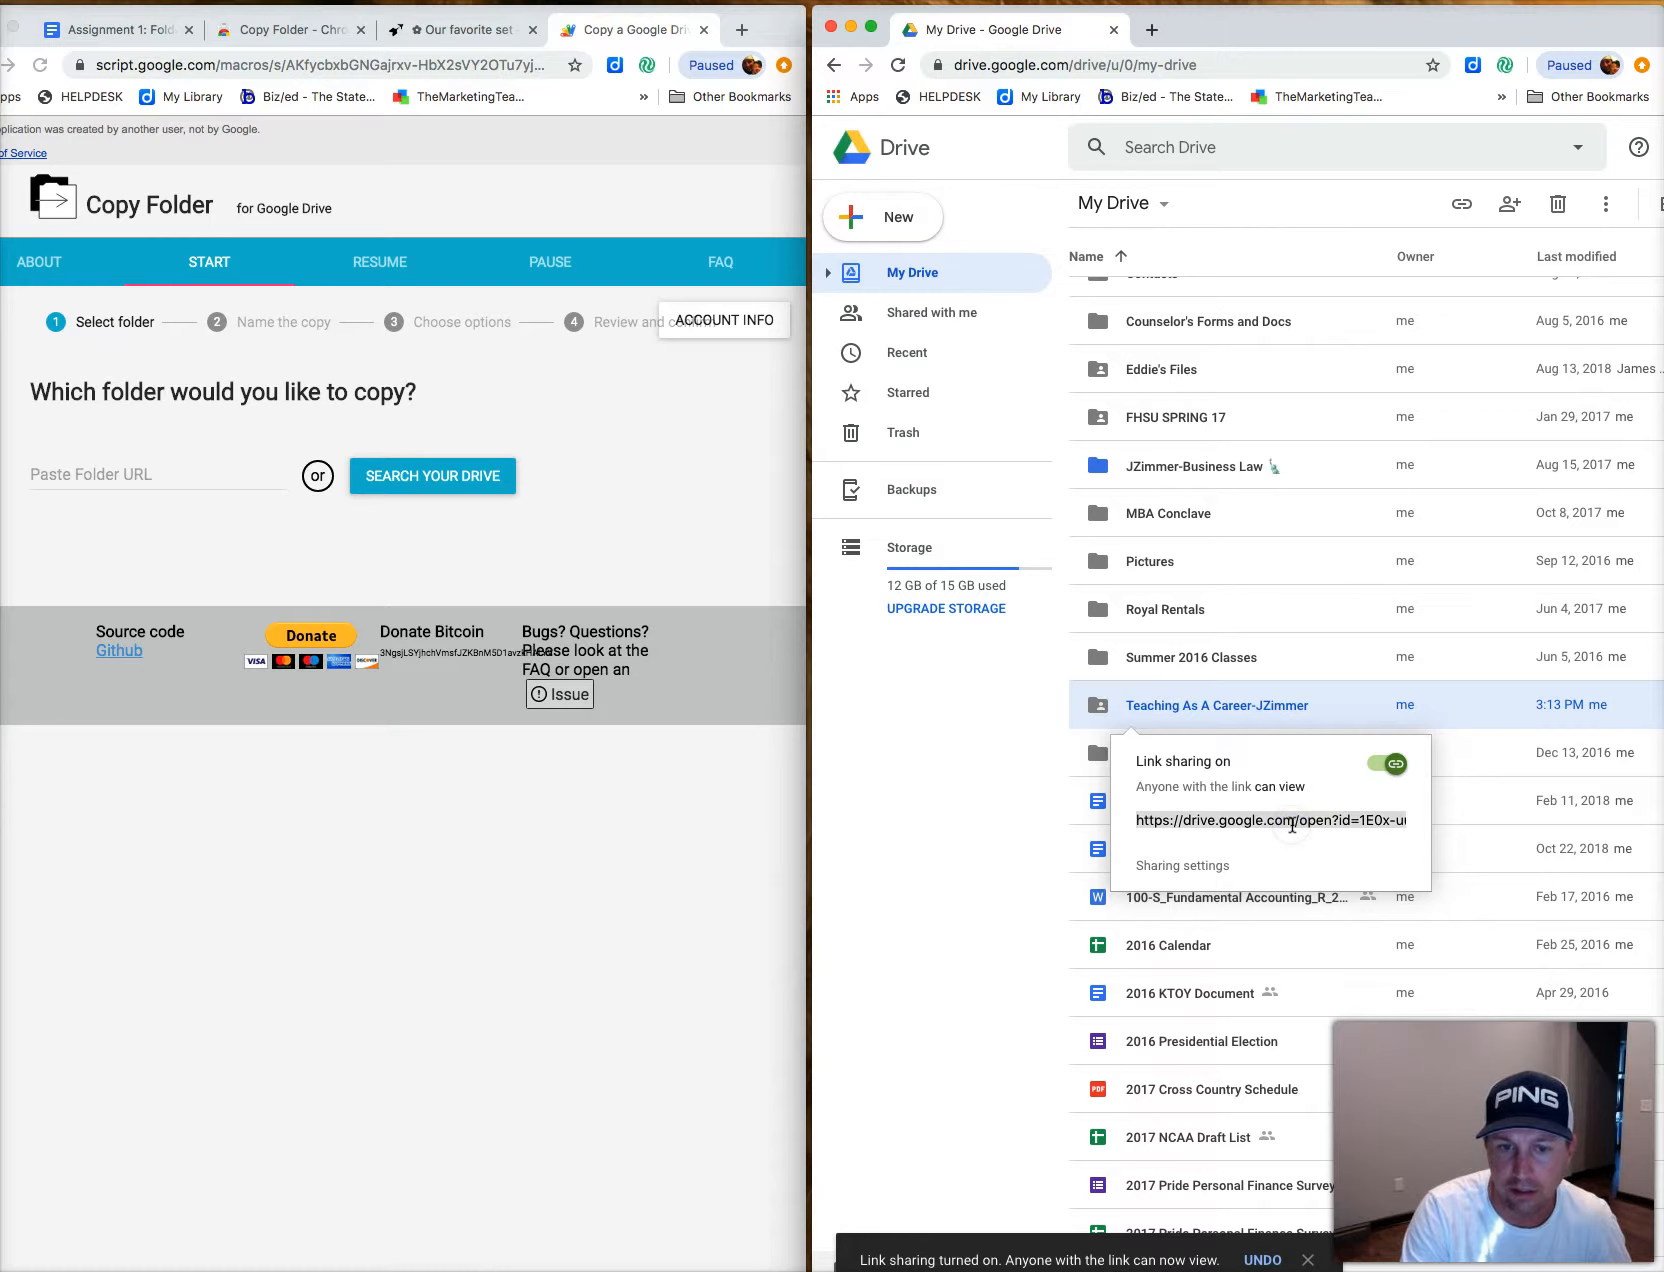
key("super+c")
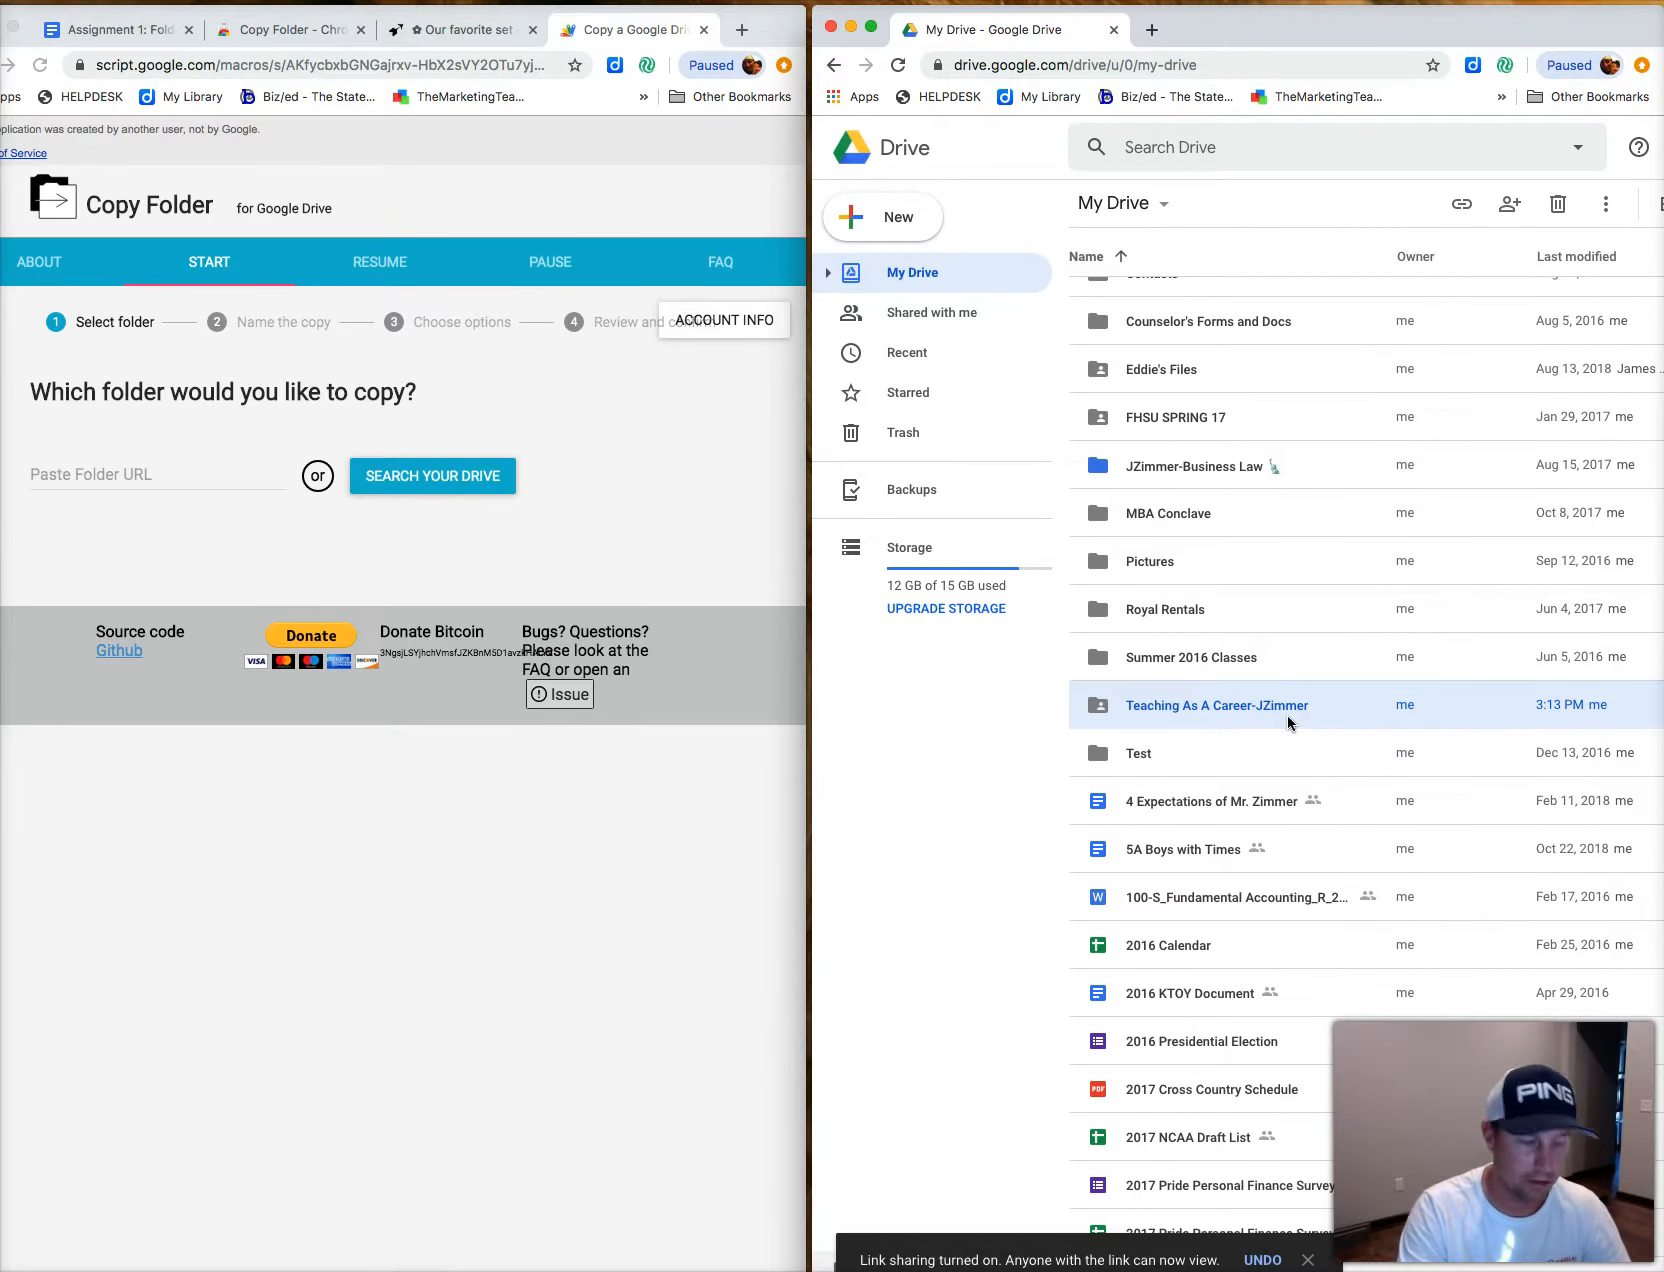
right_click(1287, 715)
left_click(1310, 826)
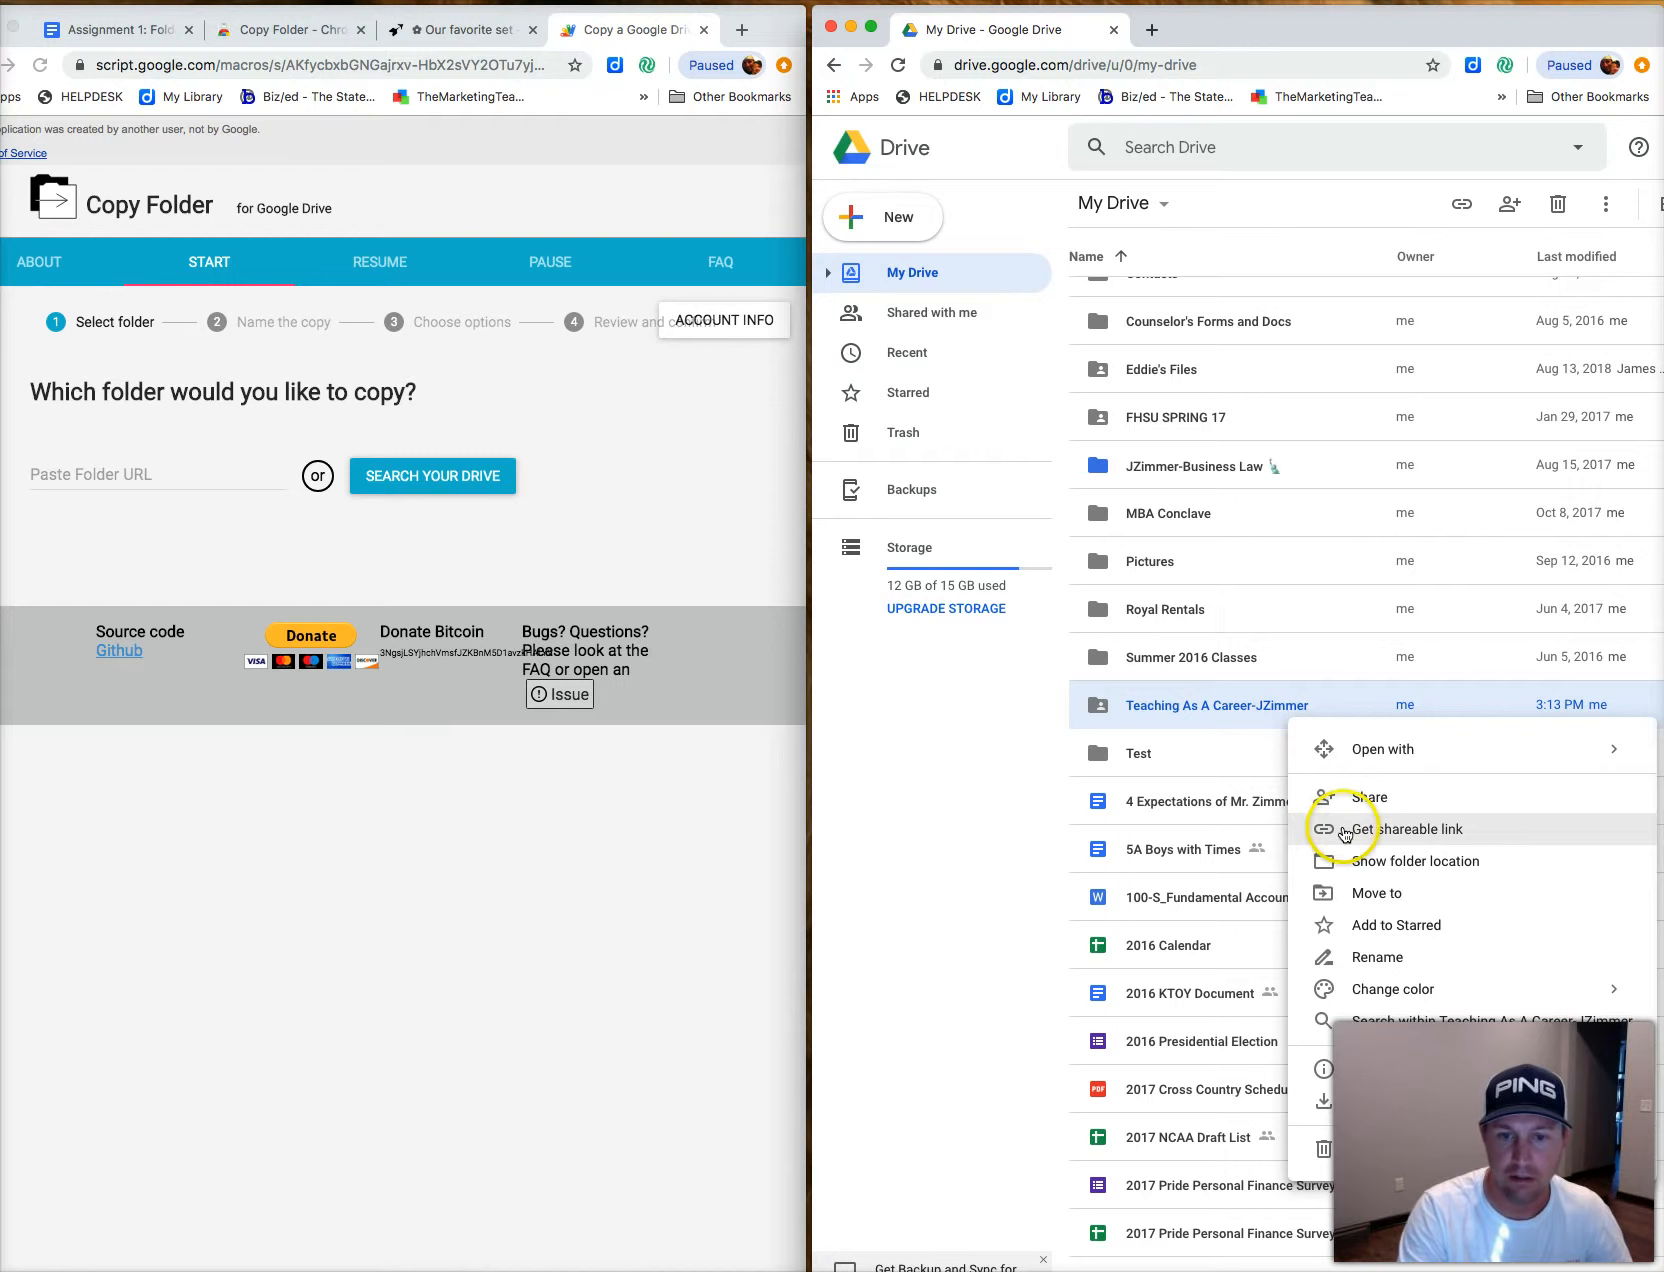
left_click(1266, 822)
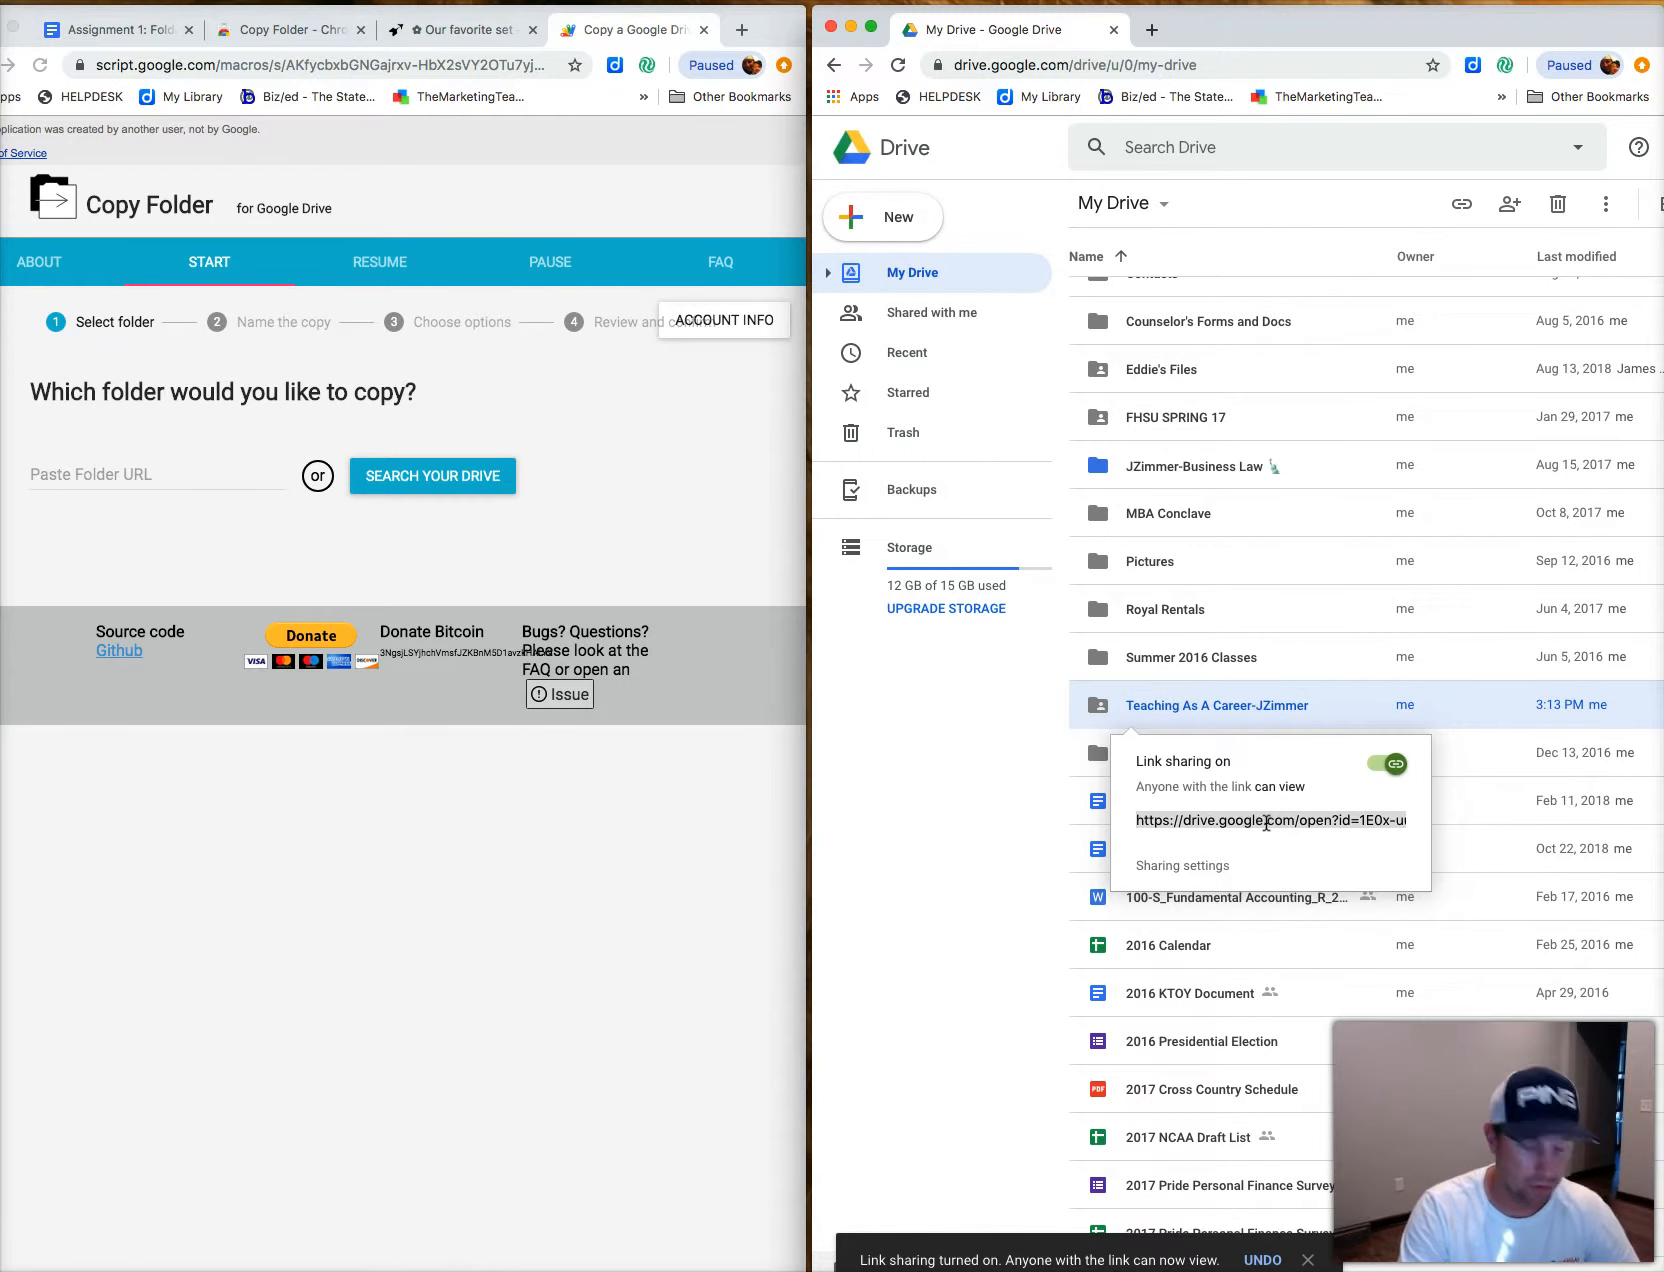
key("super+c")
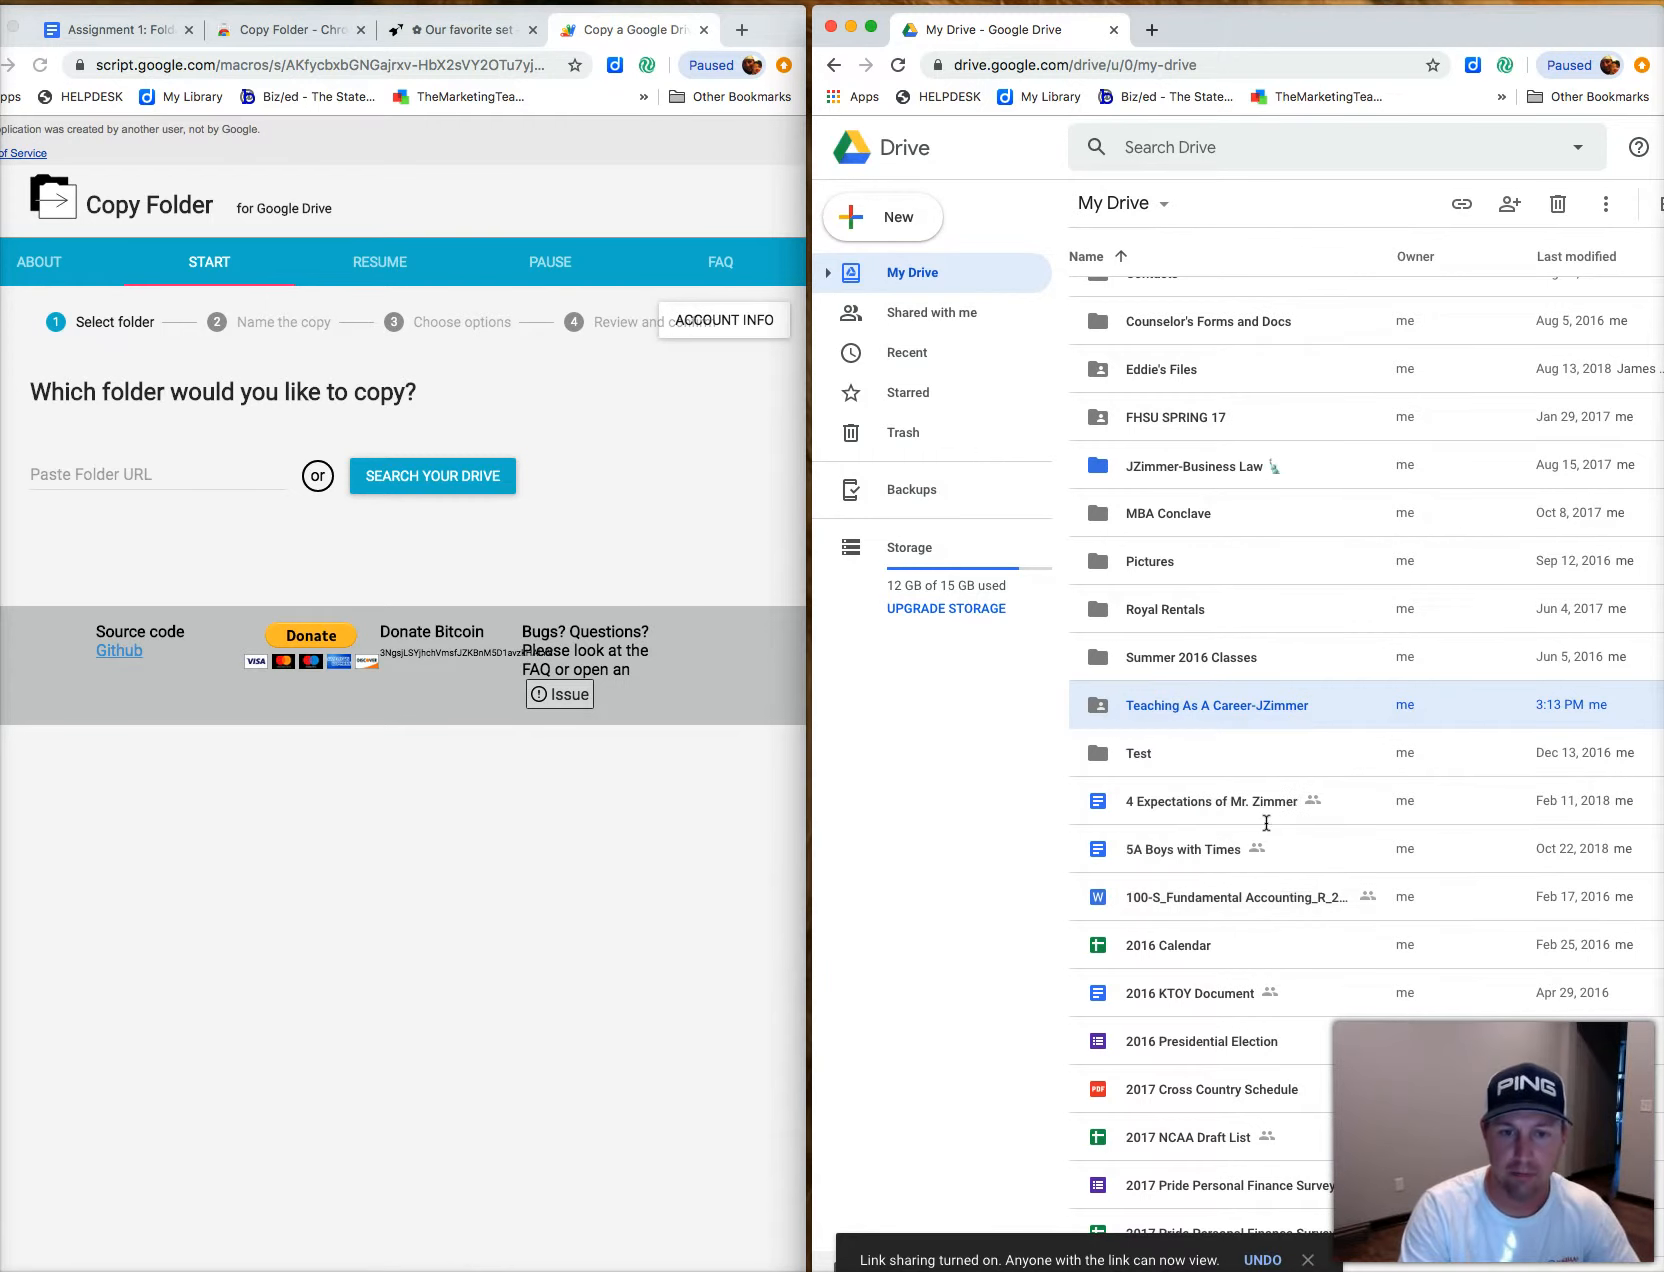
left_click(135, 480)
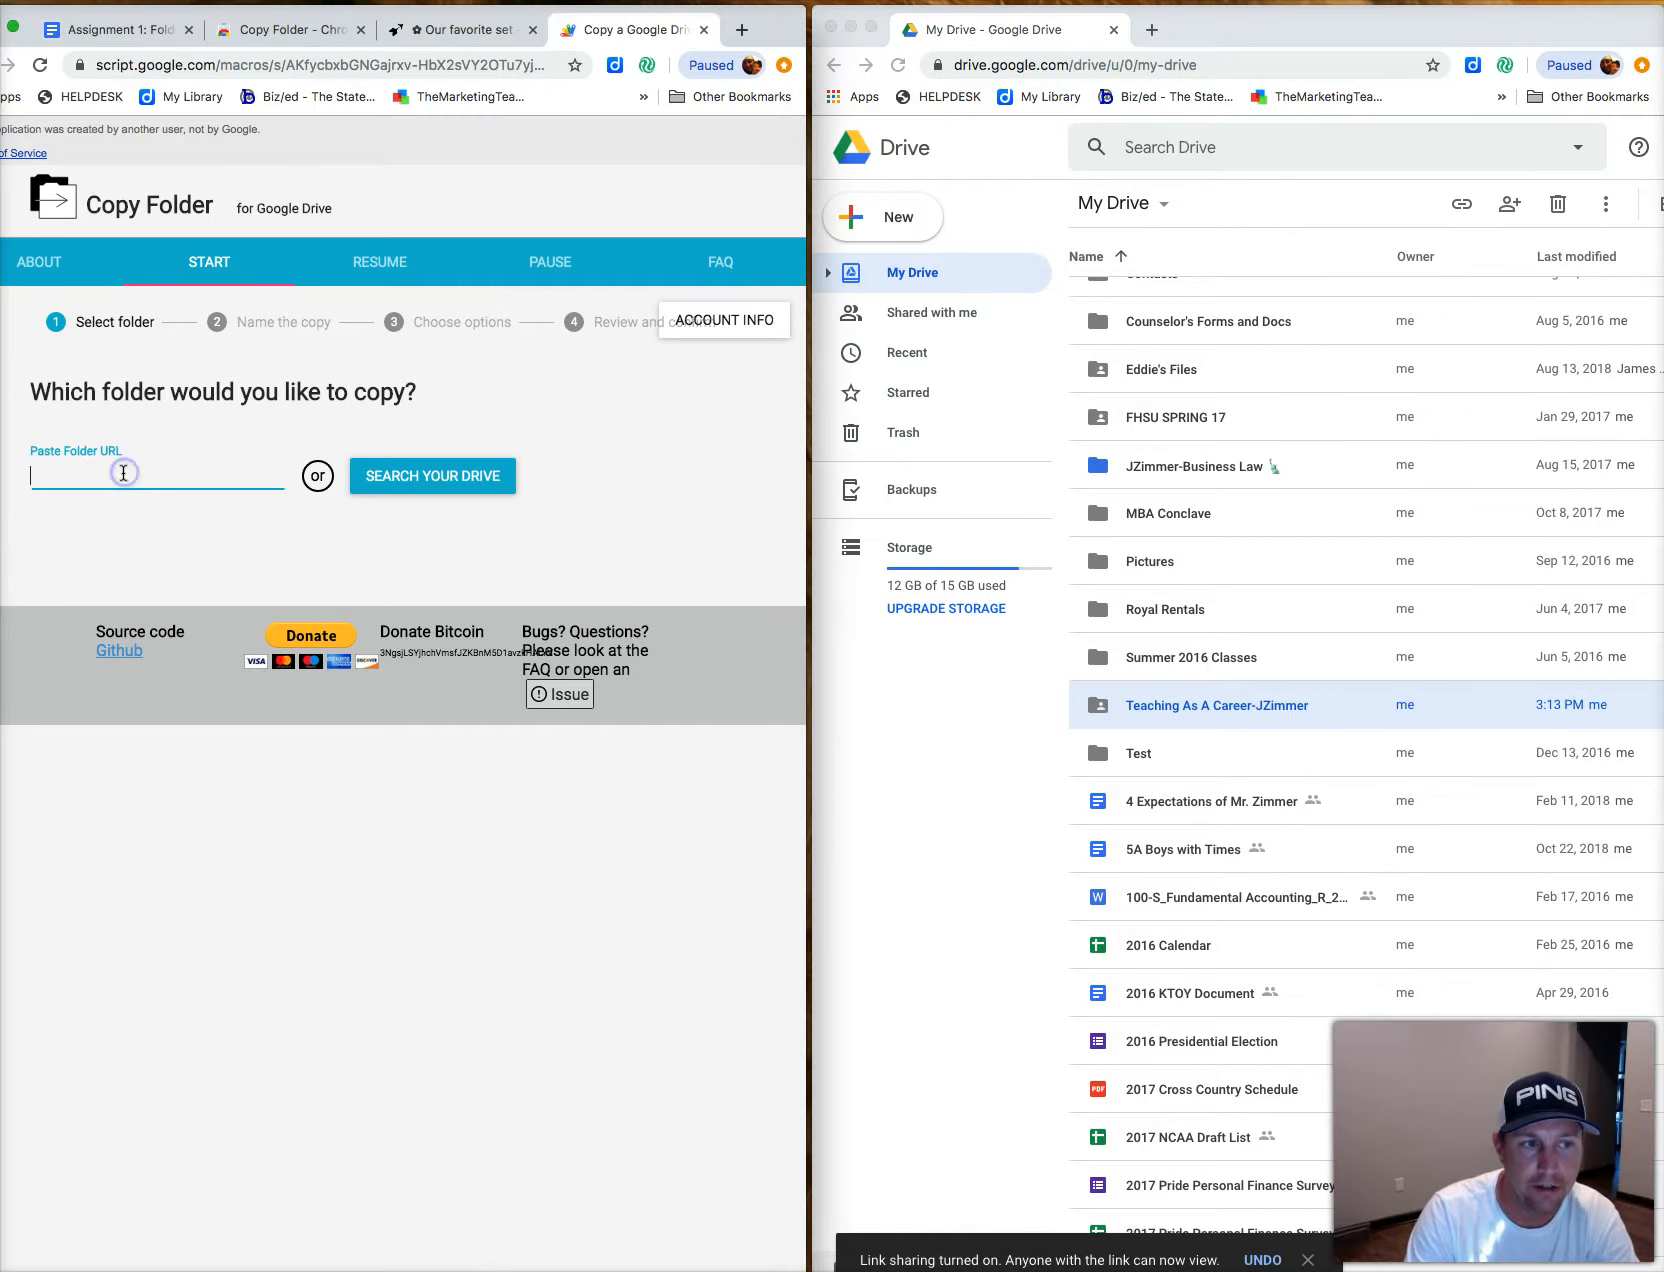
key("super+v")
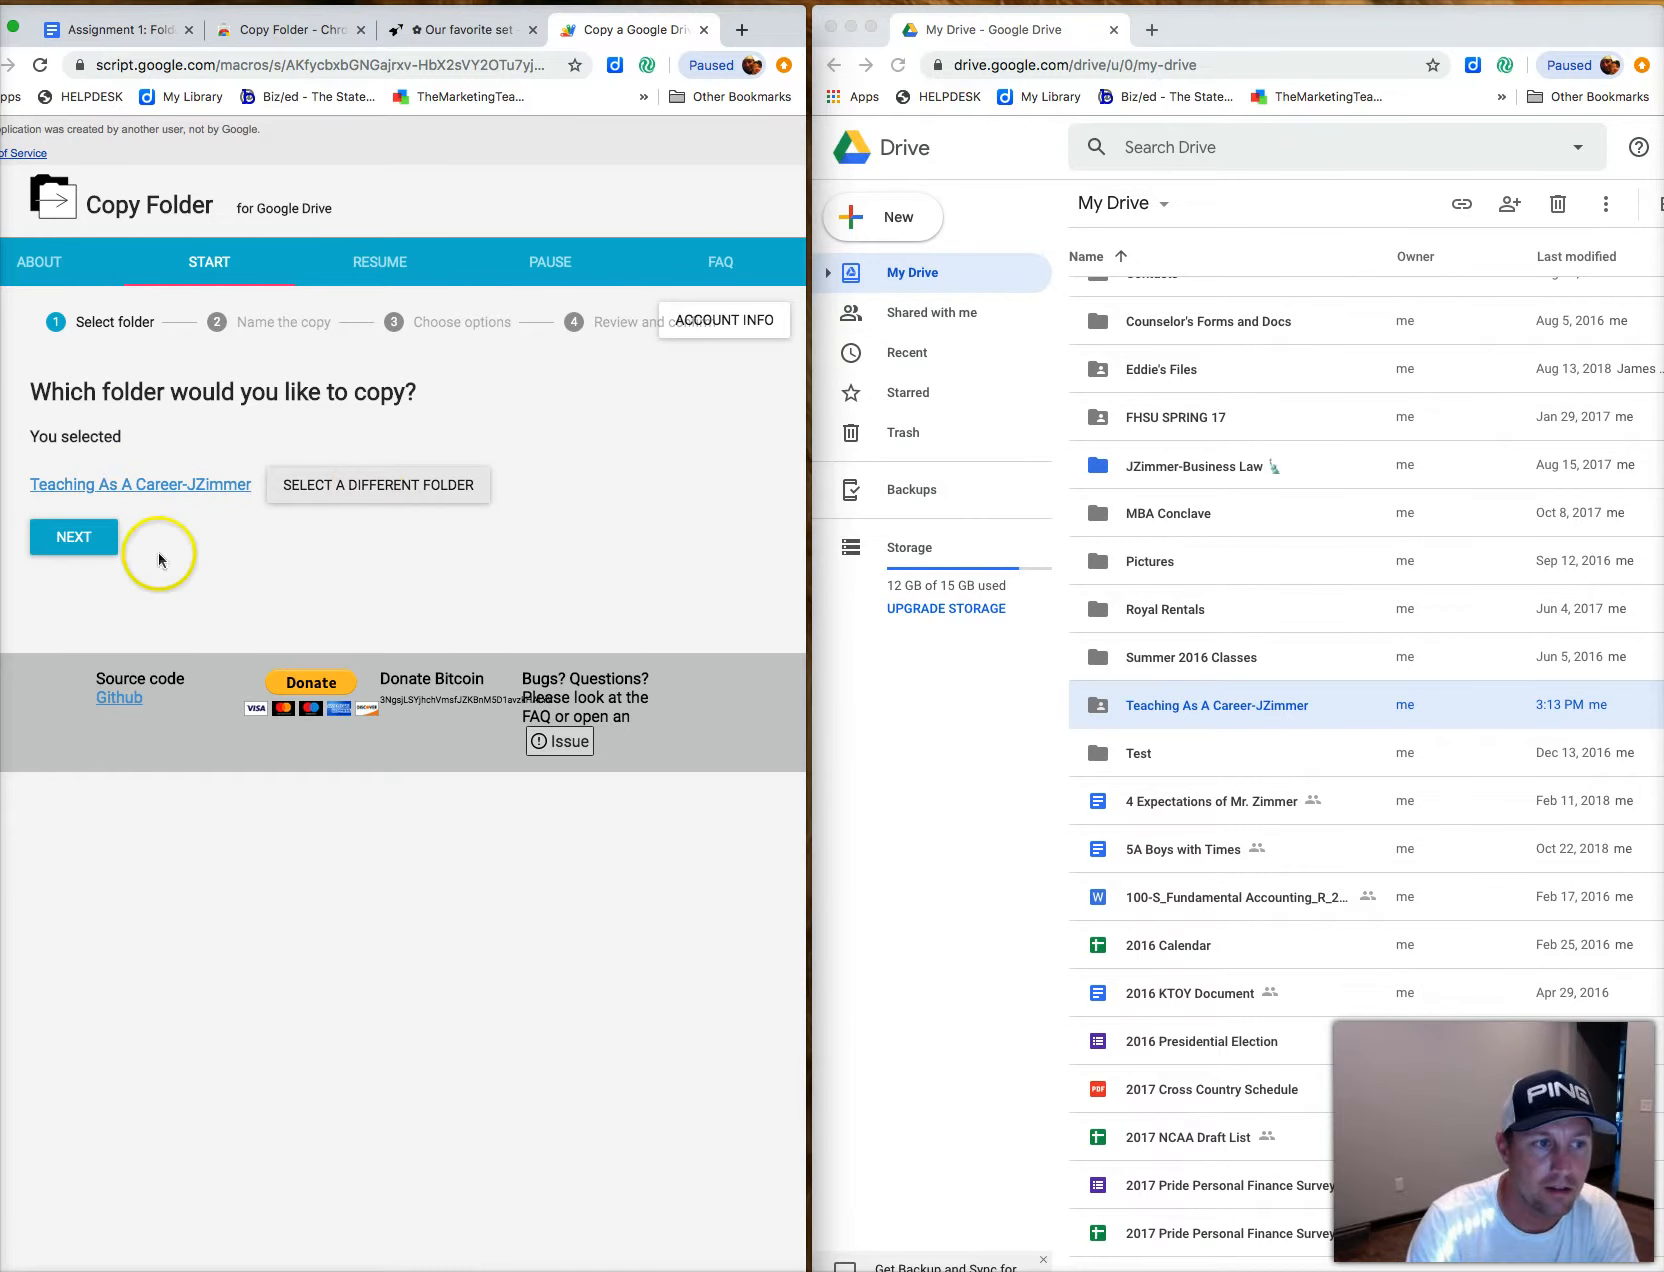
left_click(86, 538)
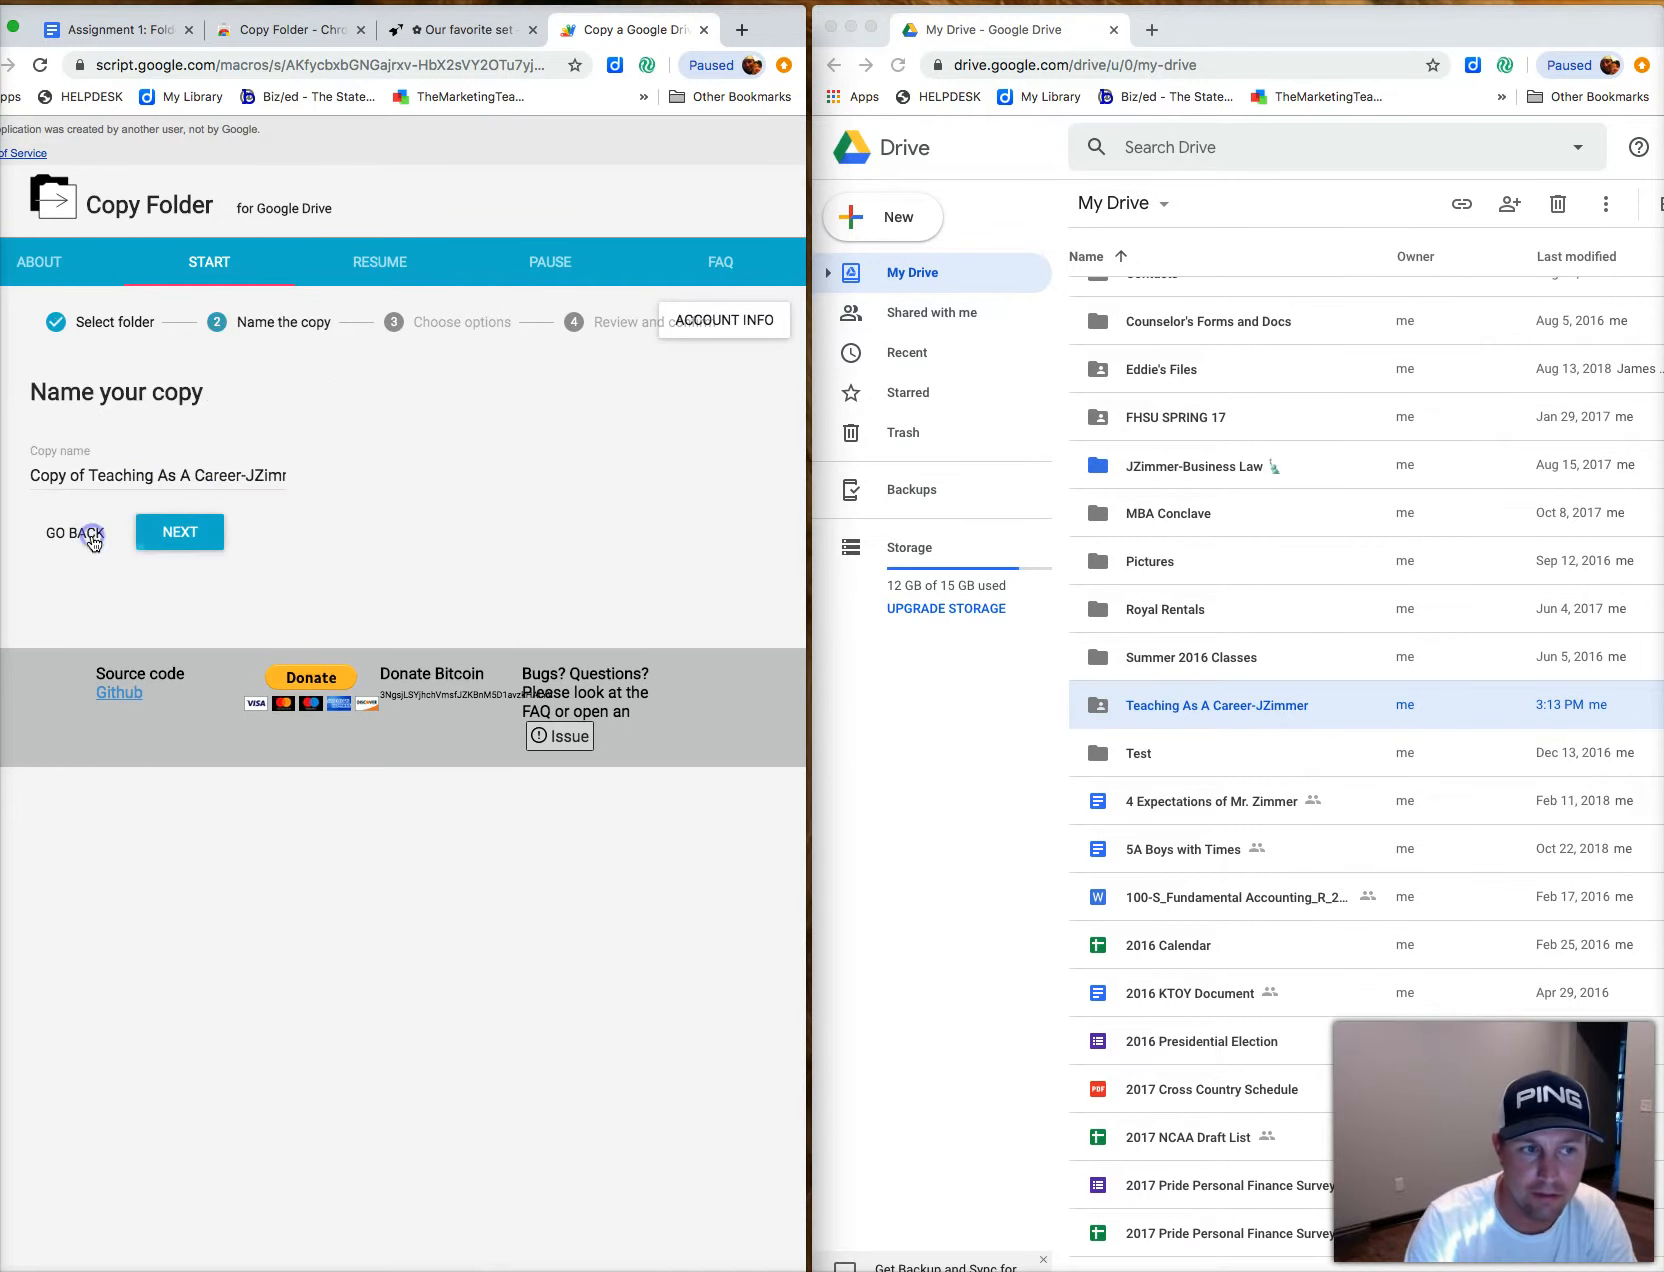
left_click(184, 545)
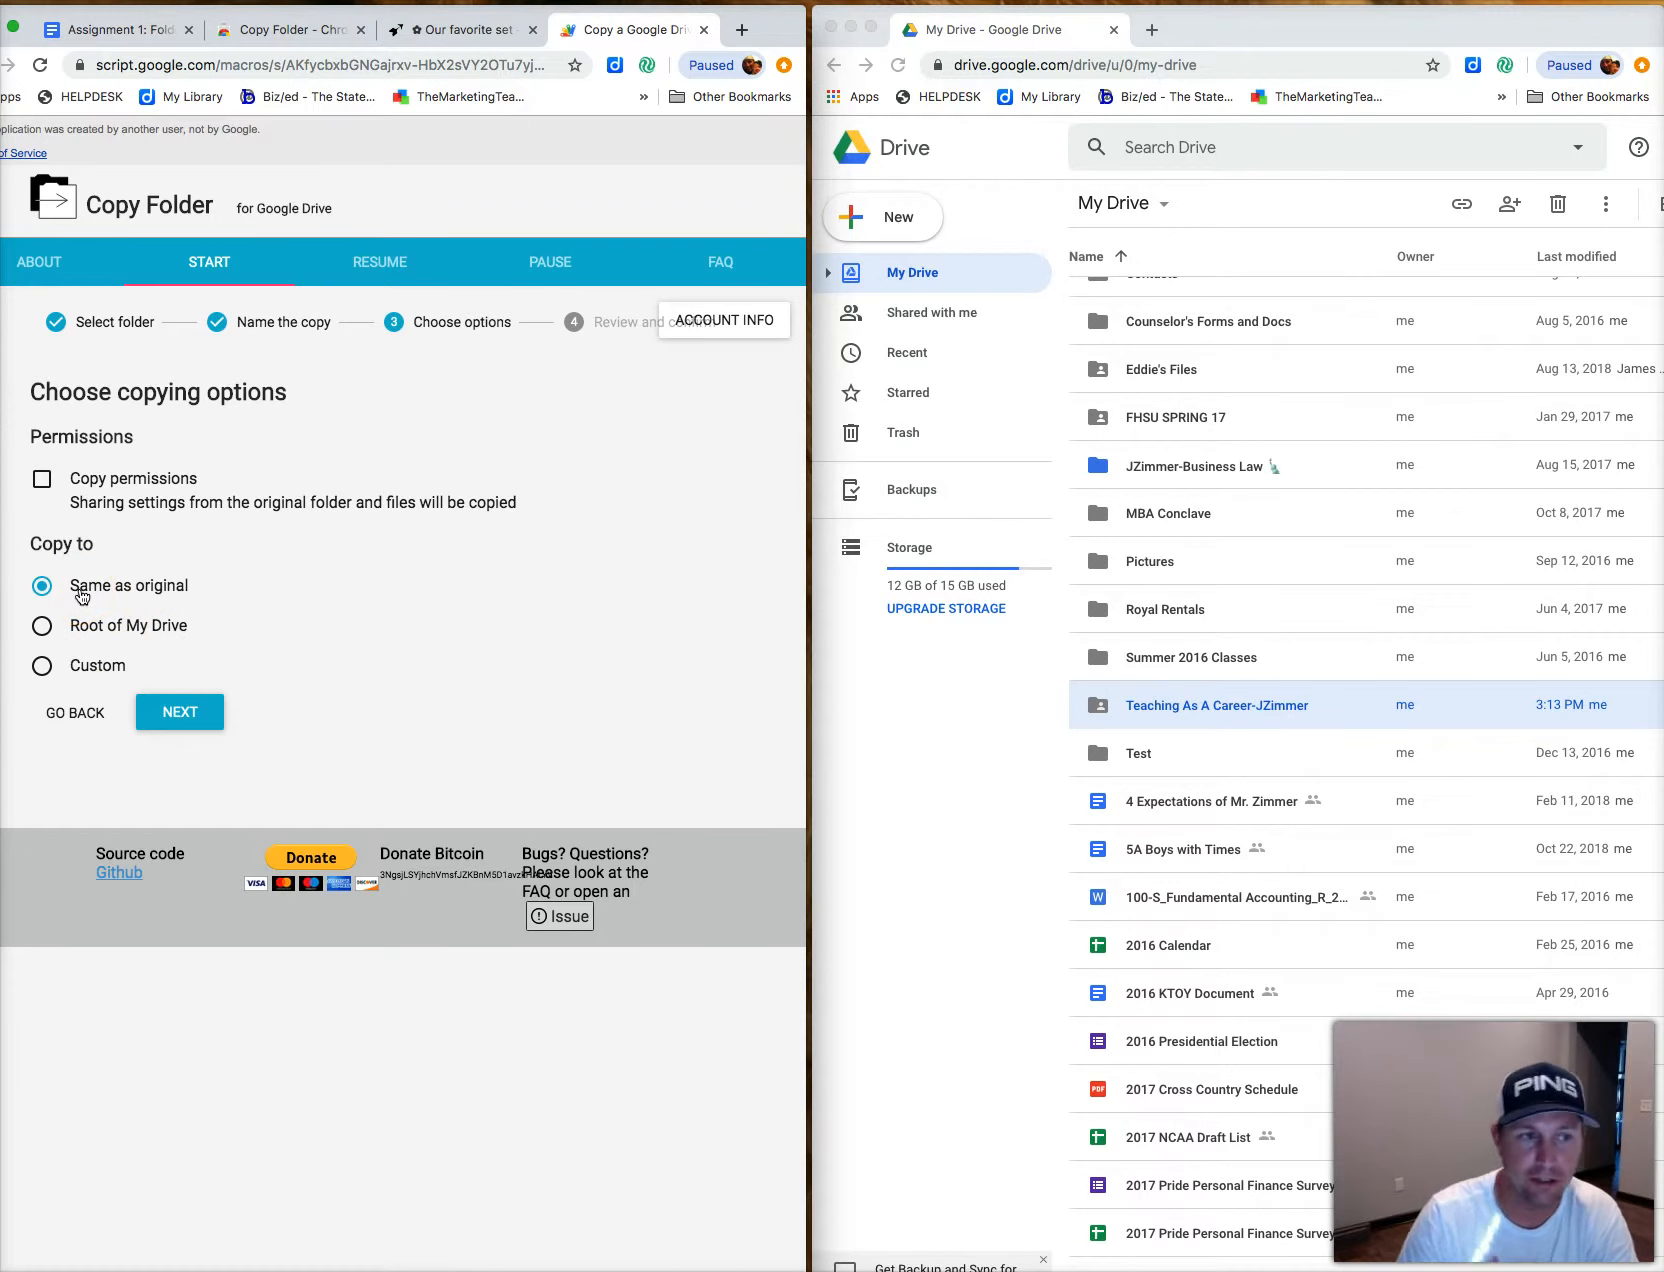
left_click(178, 710)
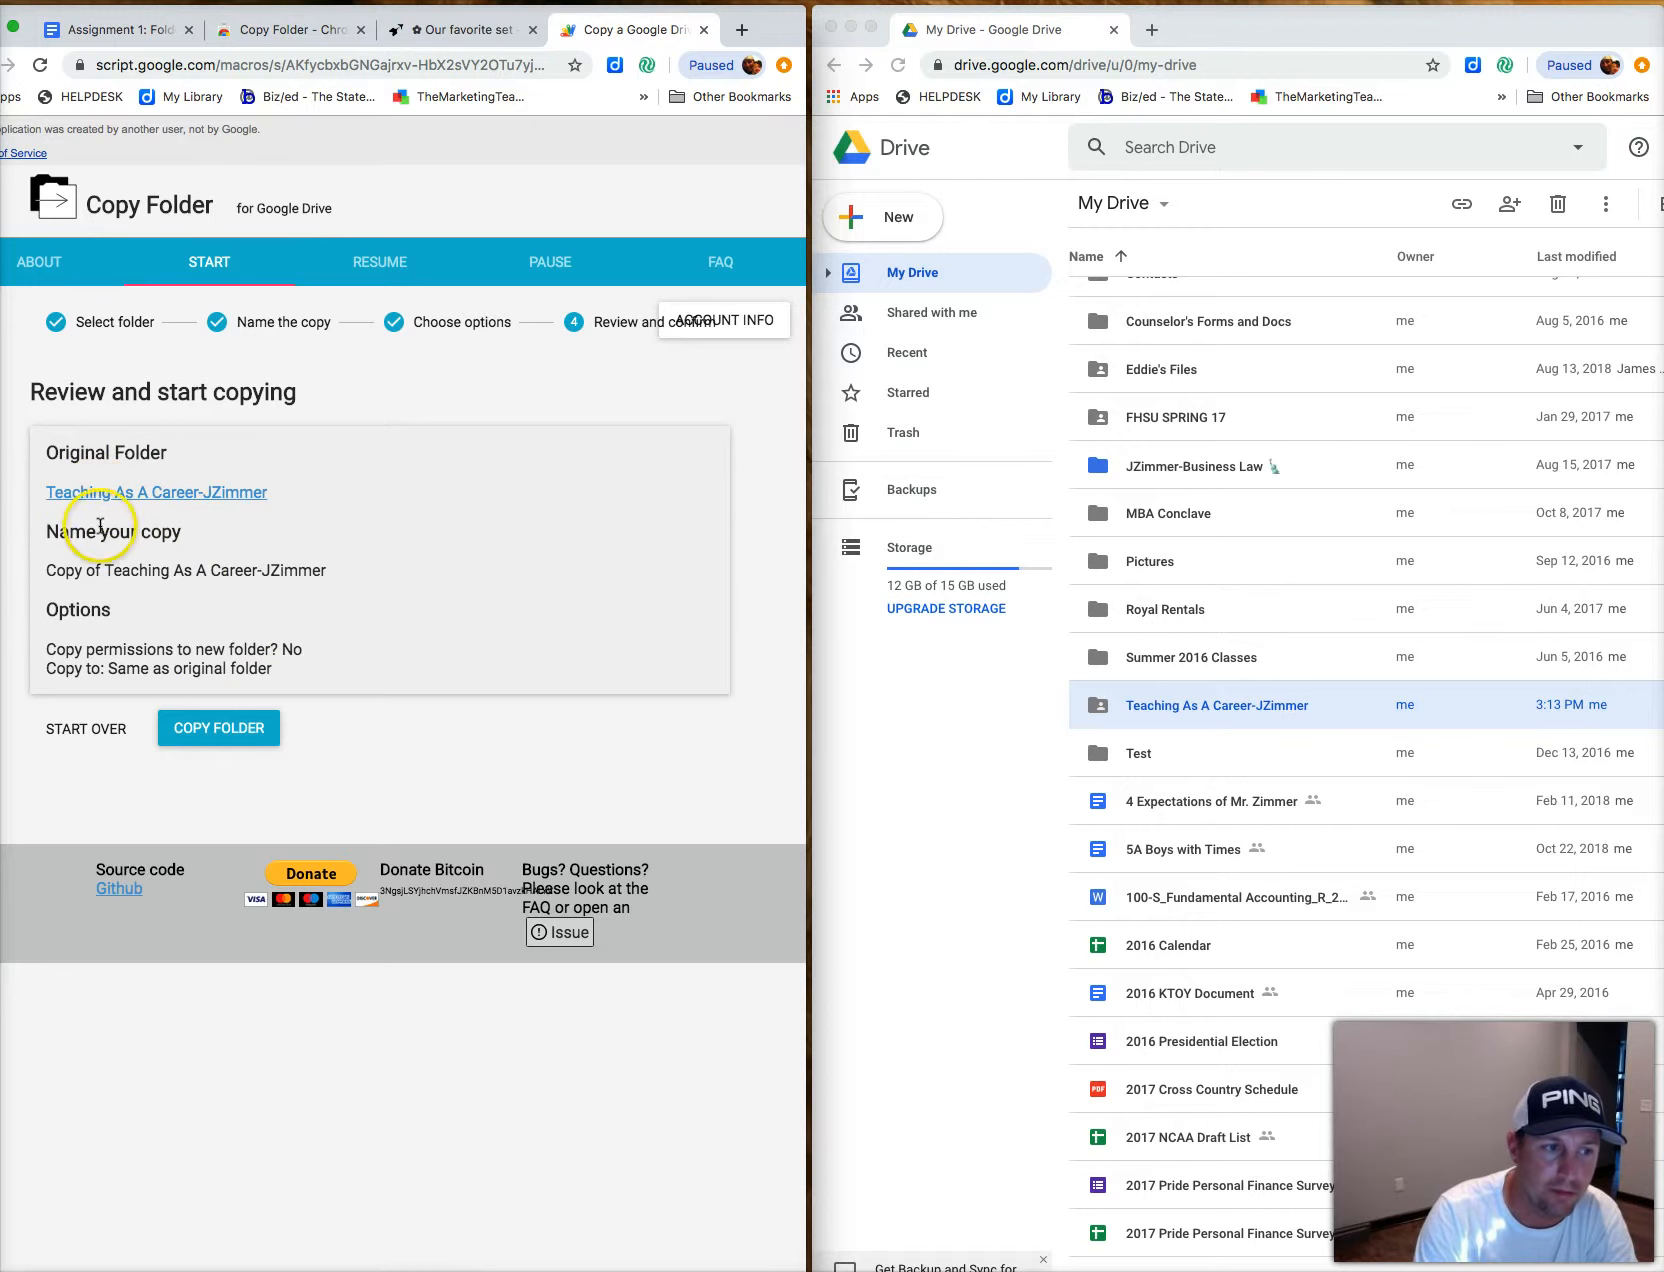
left_click(218, 730)
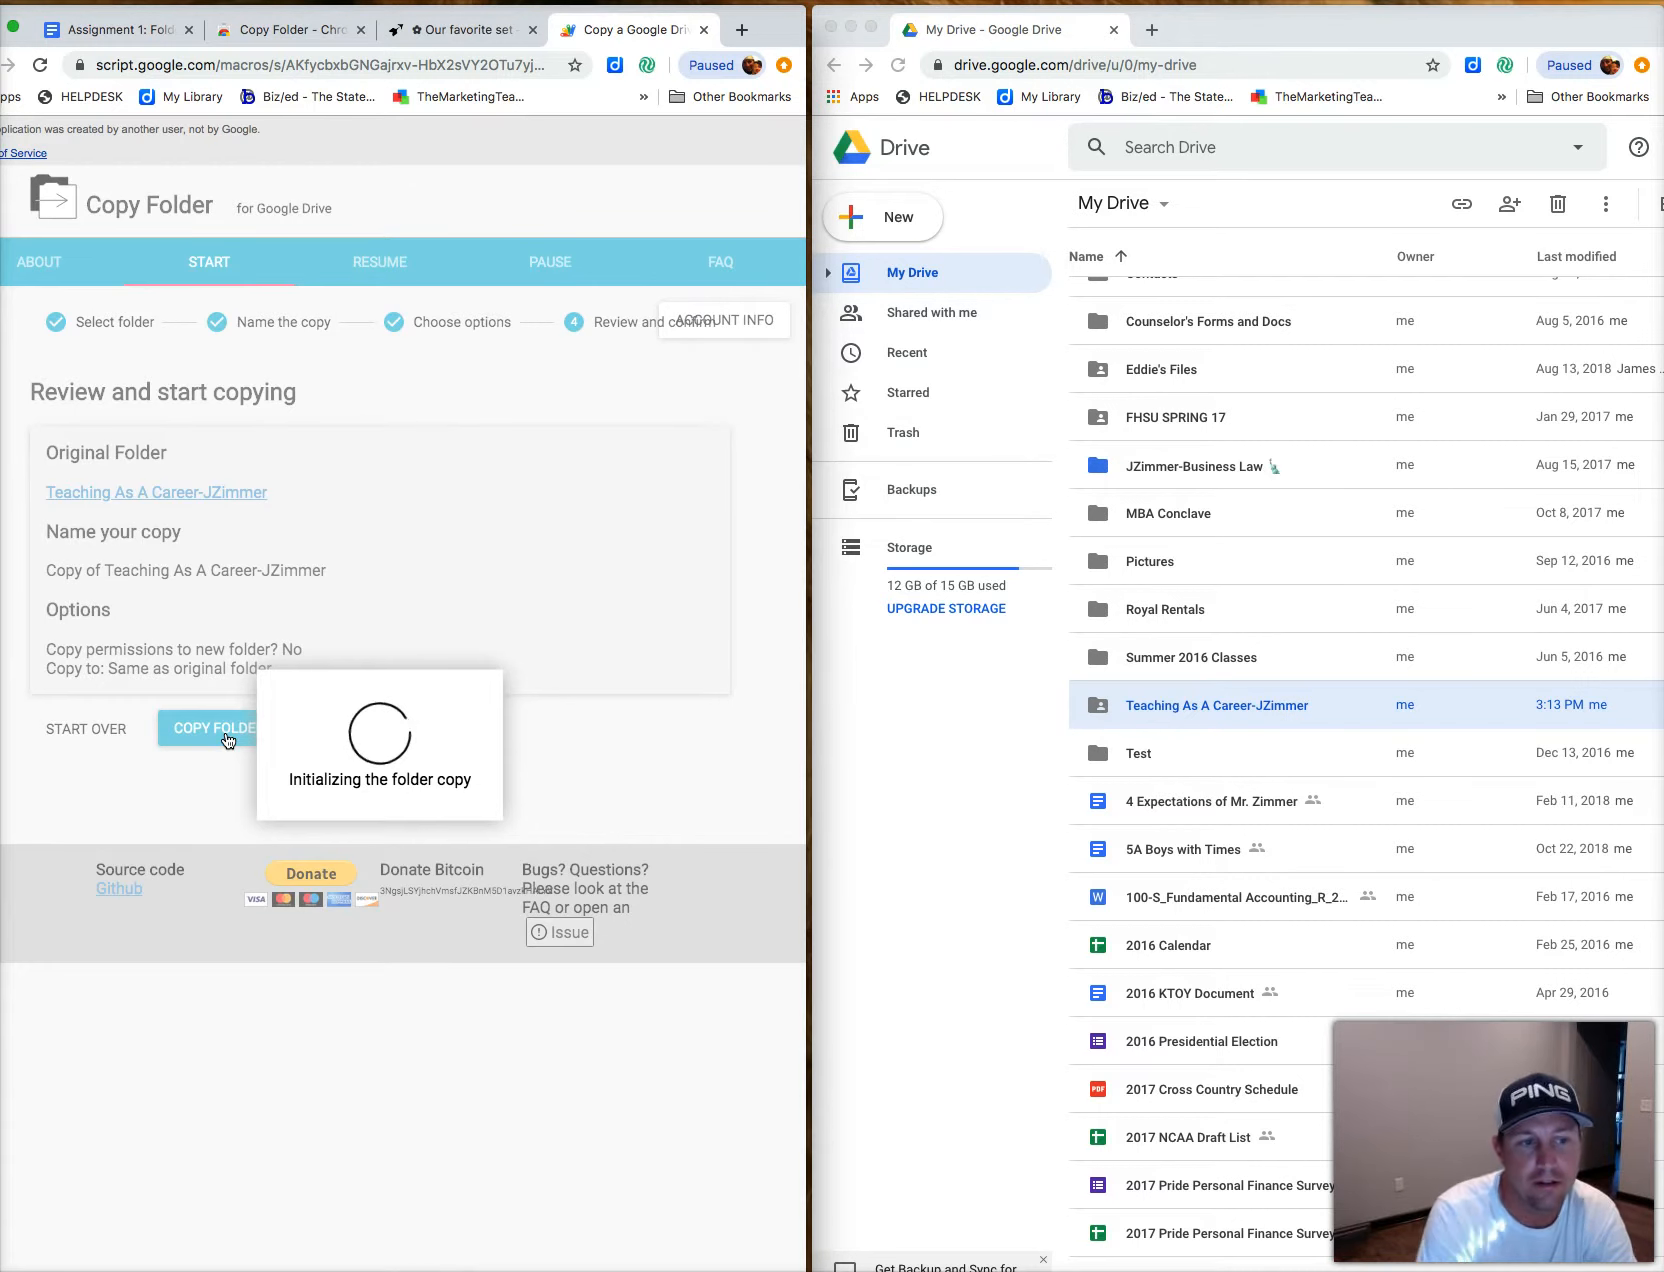
left_click(104, 889)
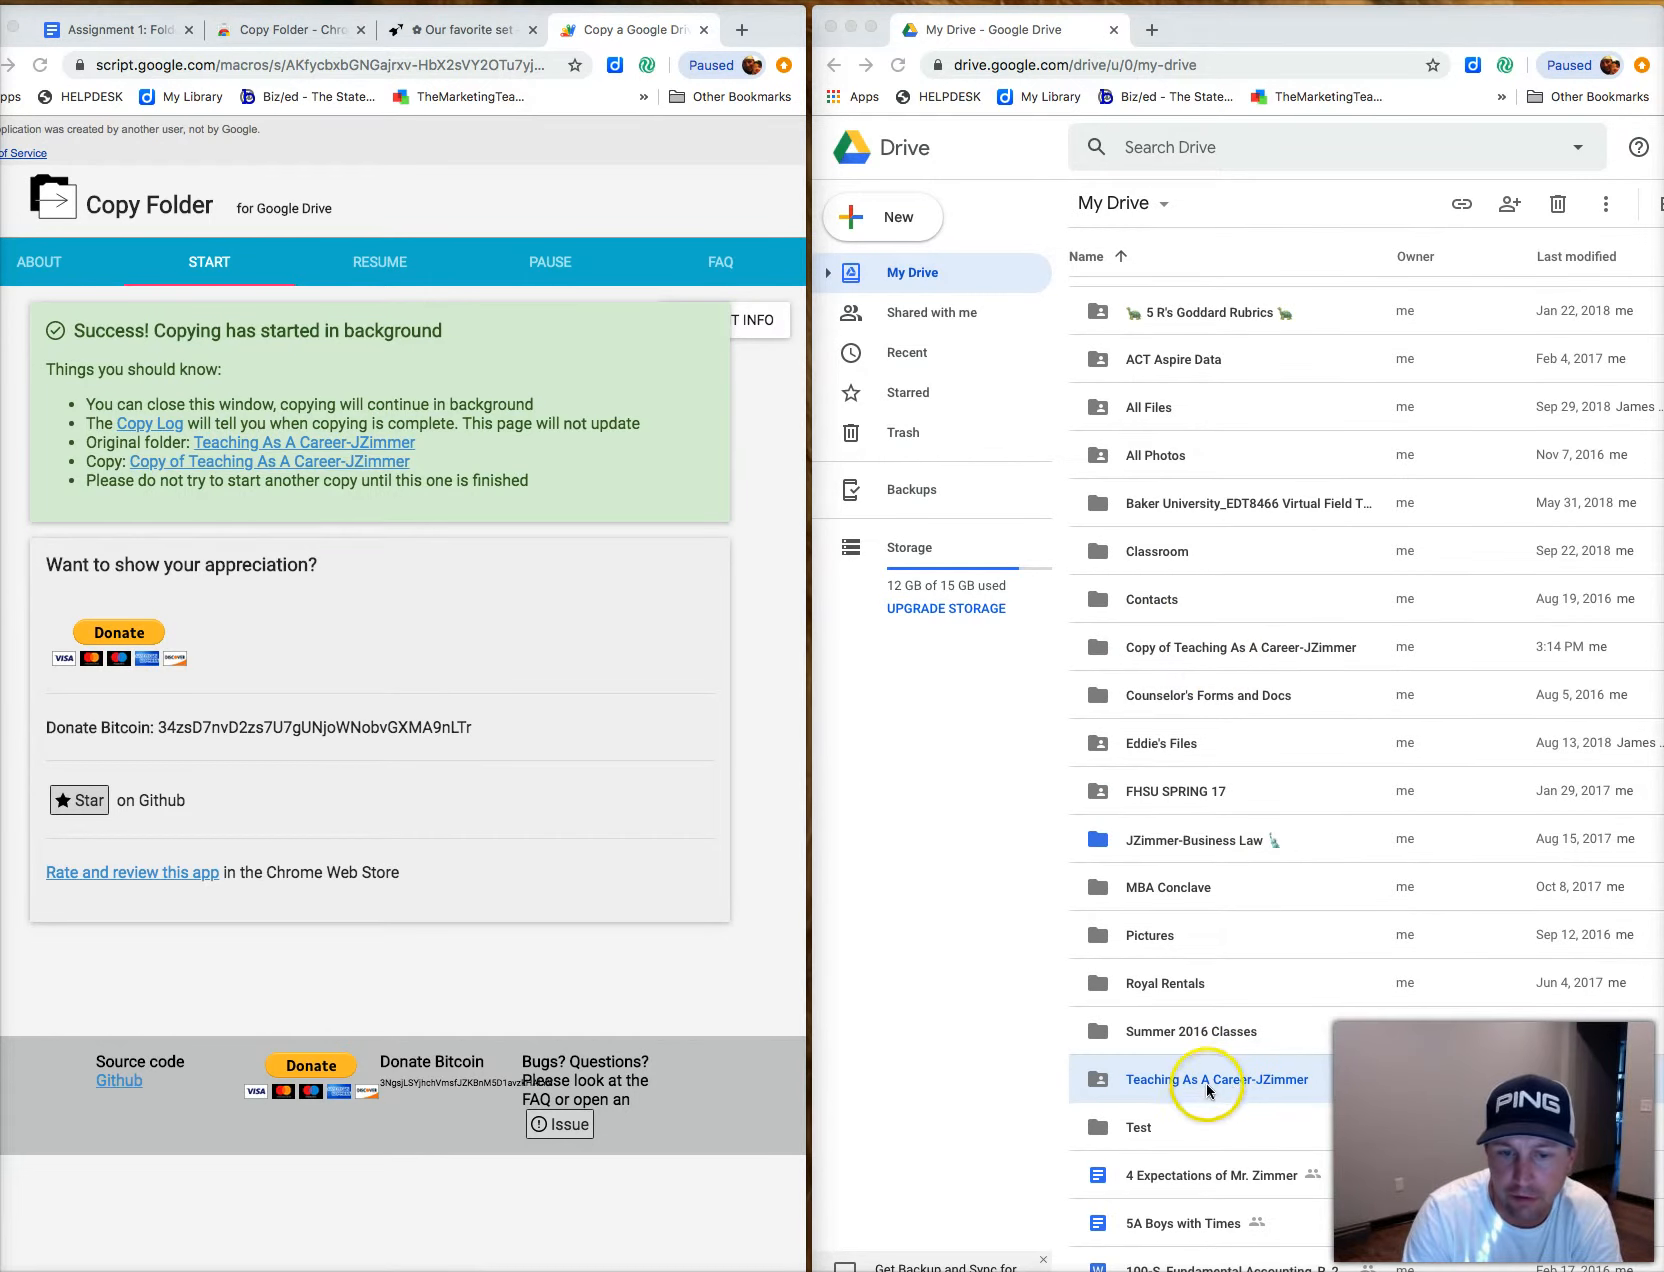
Drag 'Copy of Teaching As A Career-JZimmer' into the original folder and confirm the sharing prompt.
left_click(1223, 649)
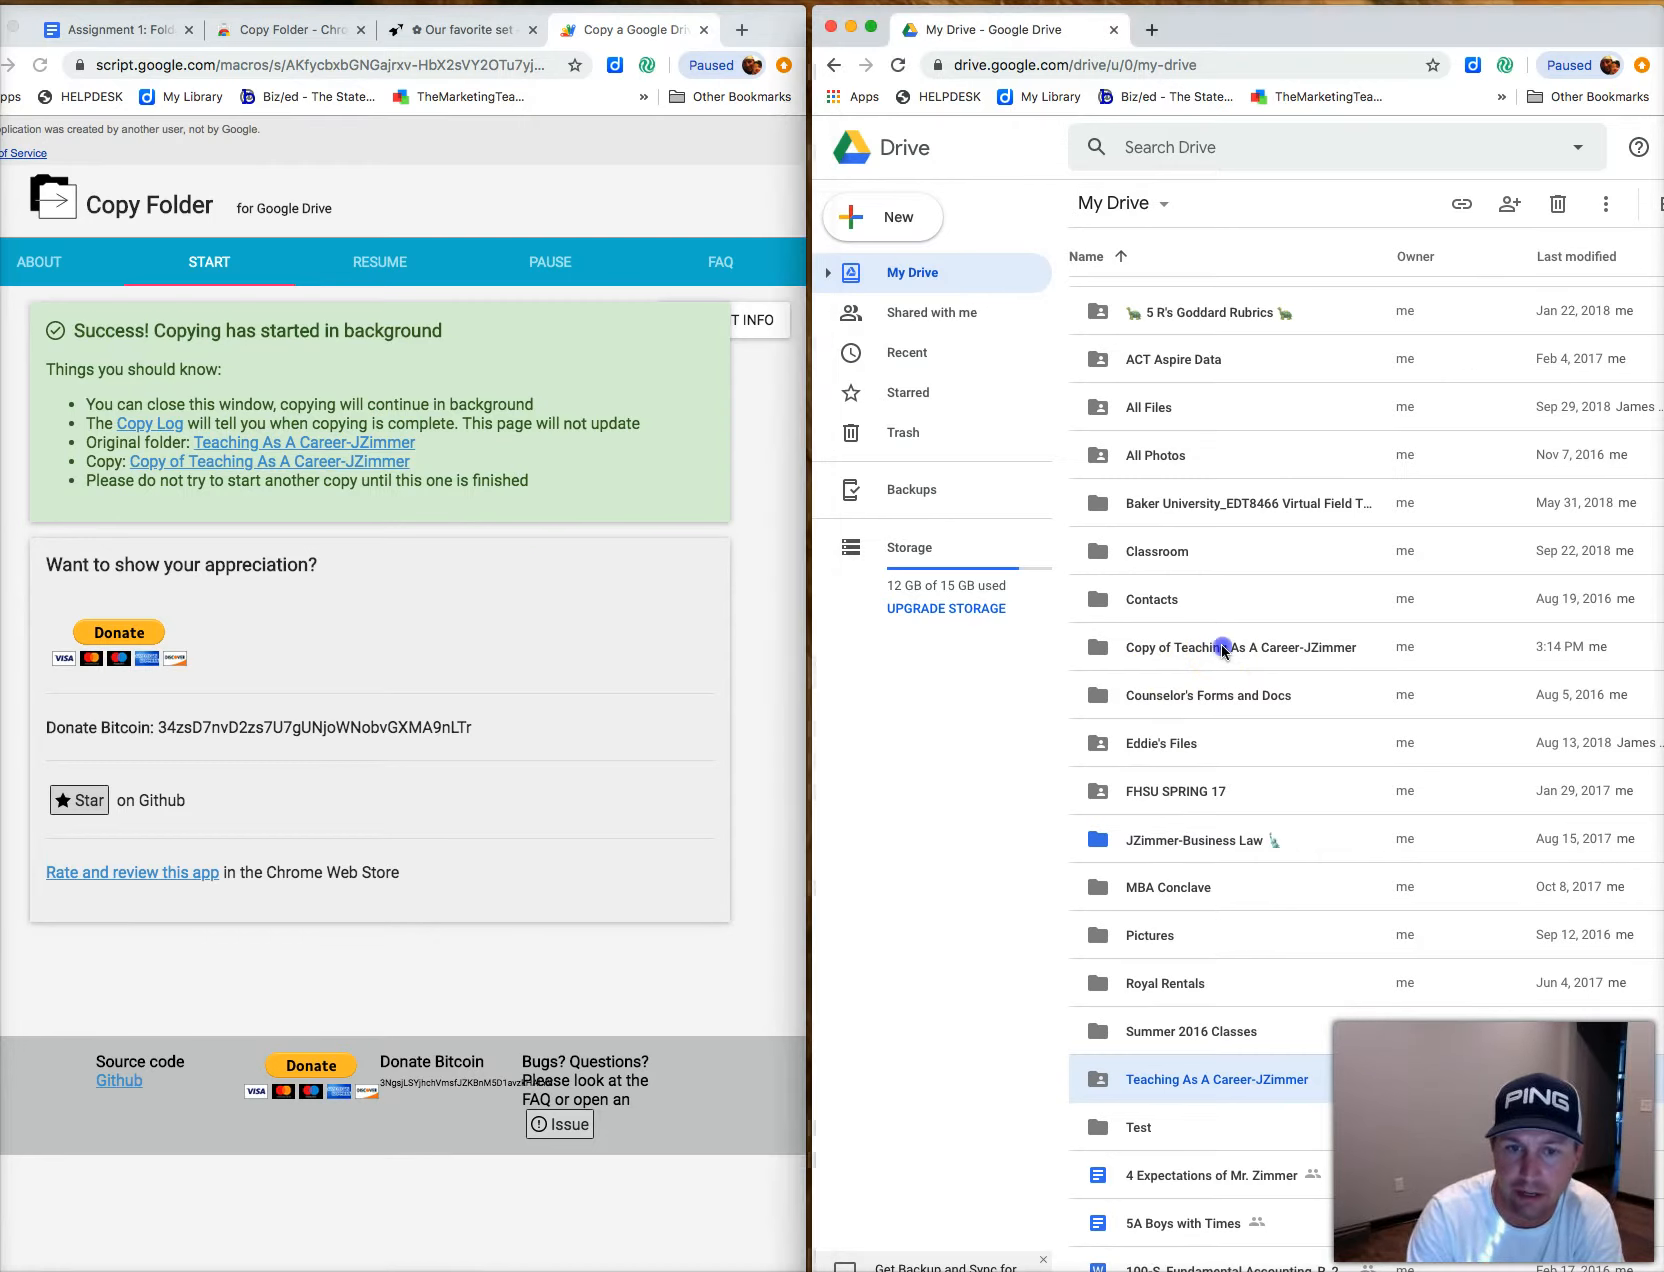
left_click_drag(1223, 649, 1166, 1089)
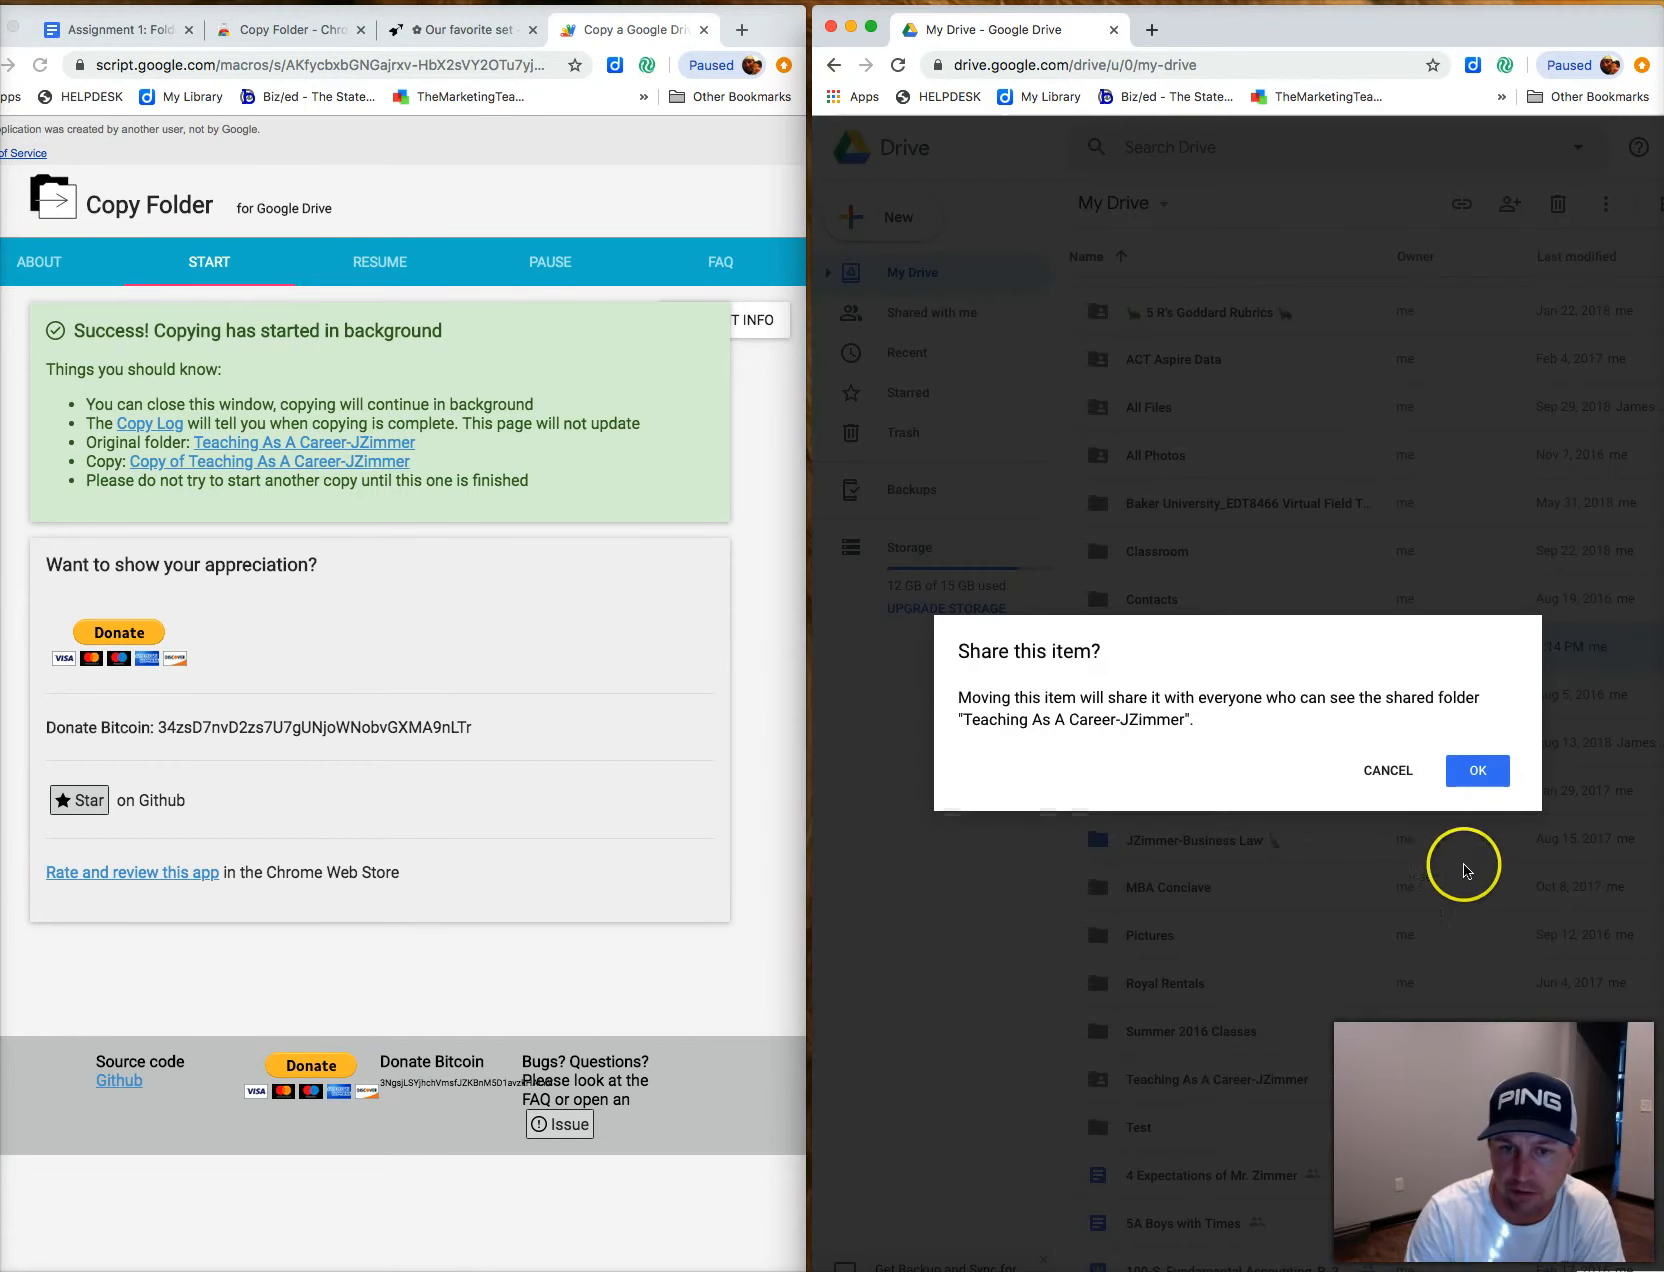
left_click(1481, 773)
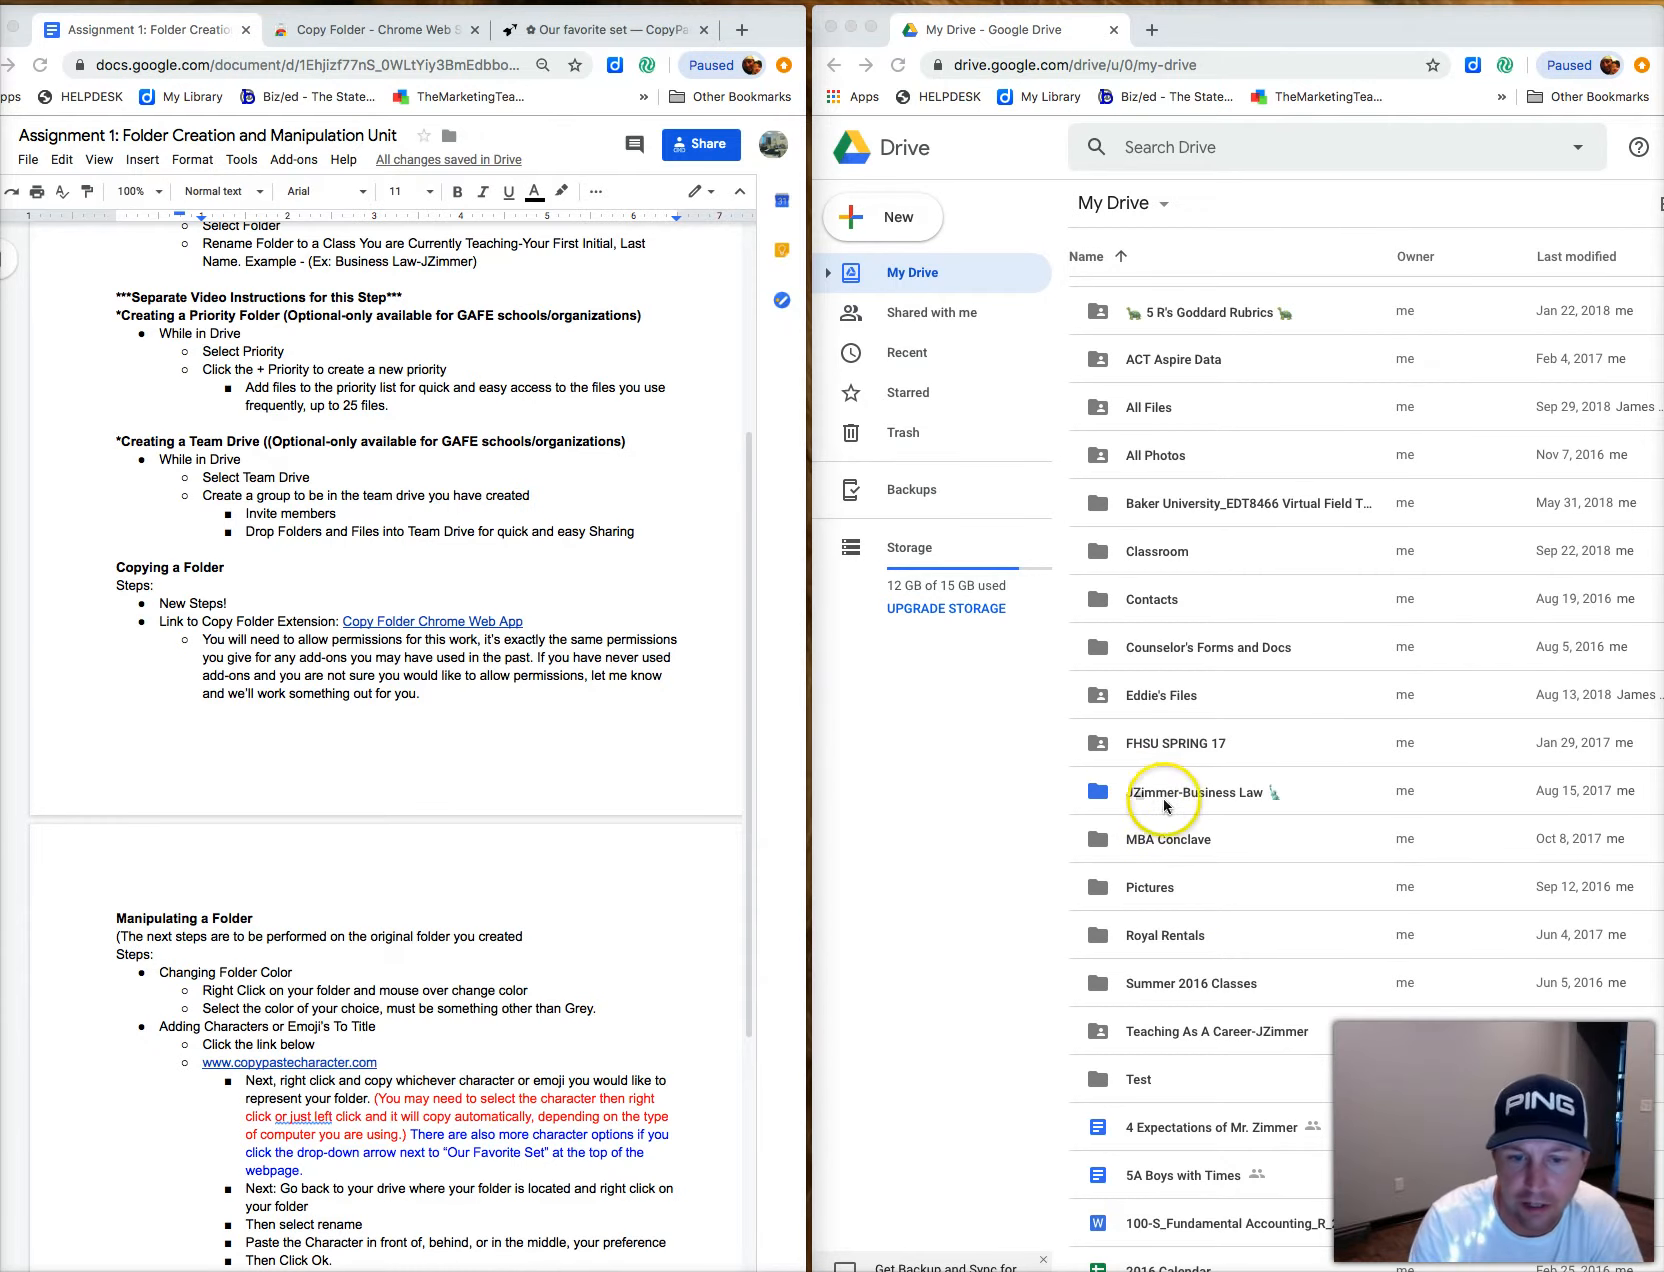
double_click(1173, 1032)
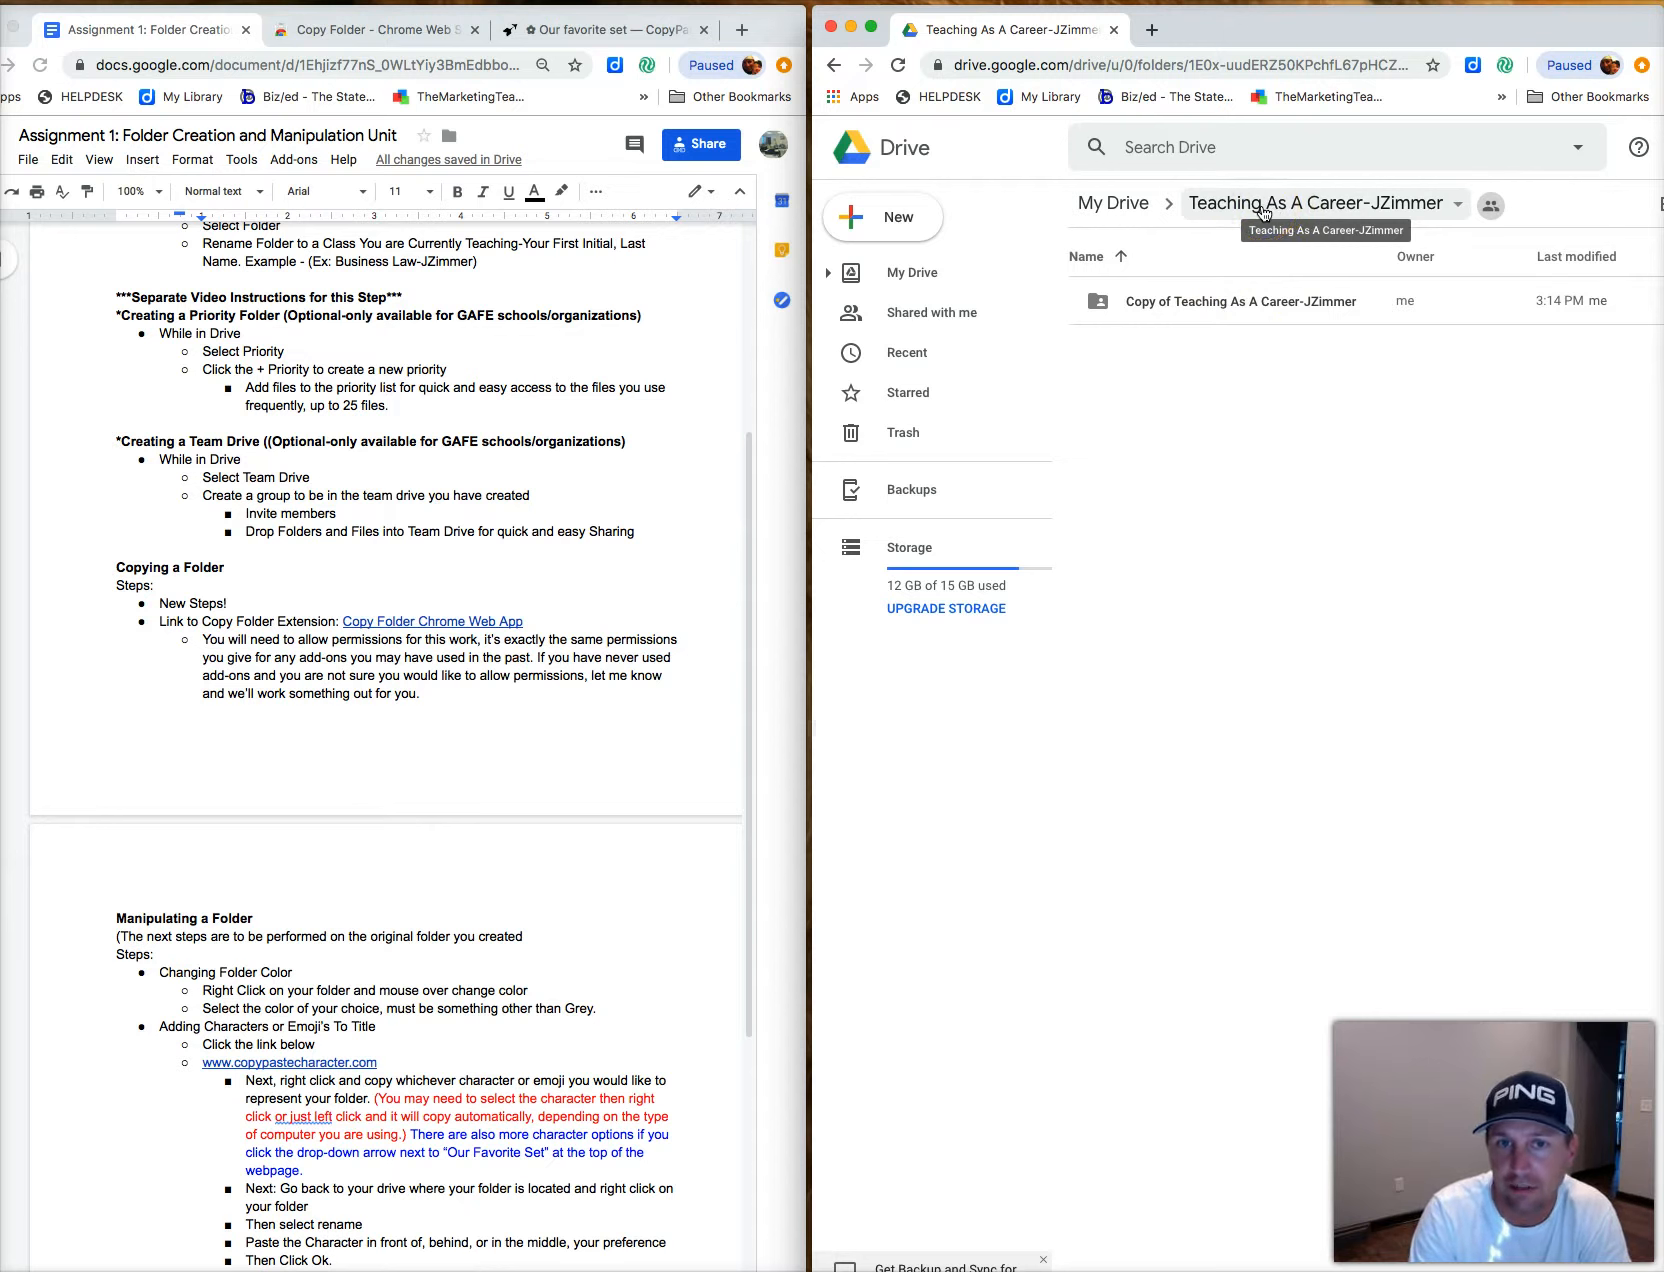
left_click(1127, 213)
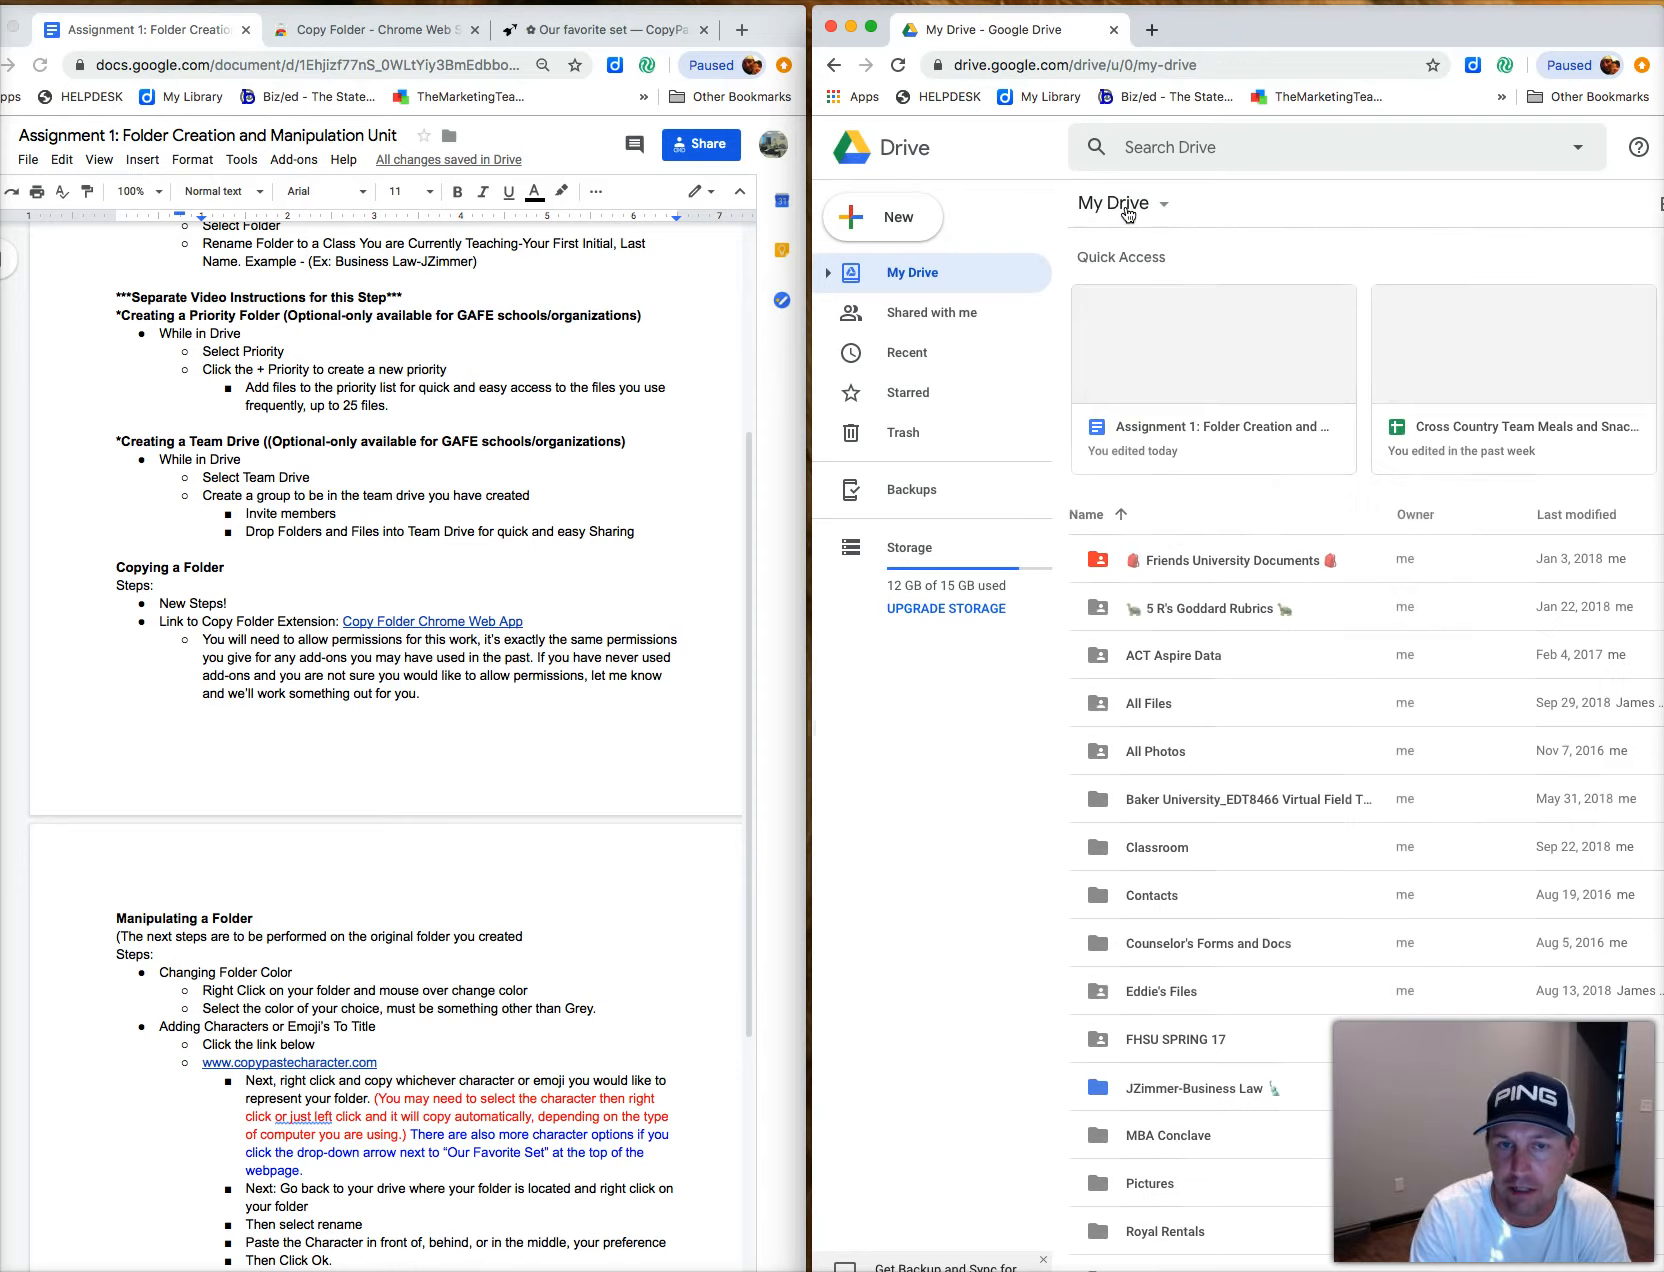
scroll(1231, 941, "down", 5)
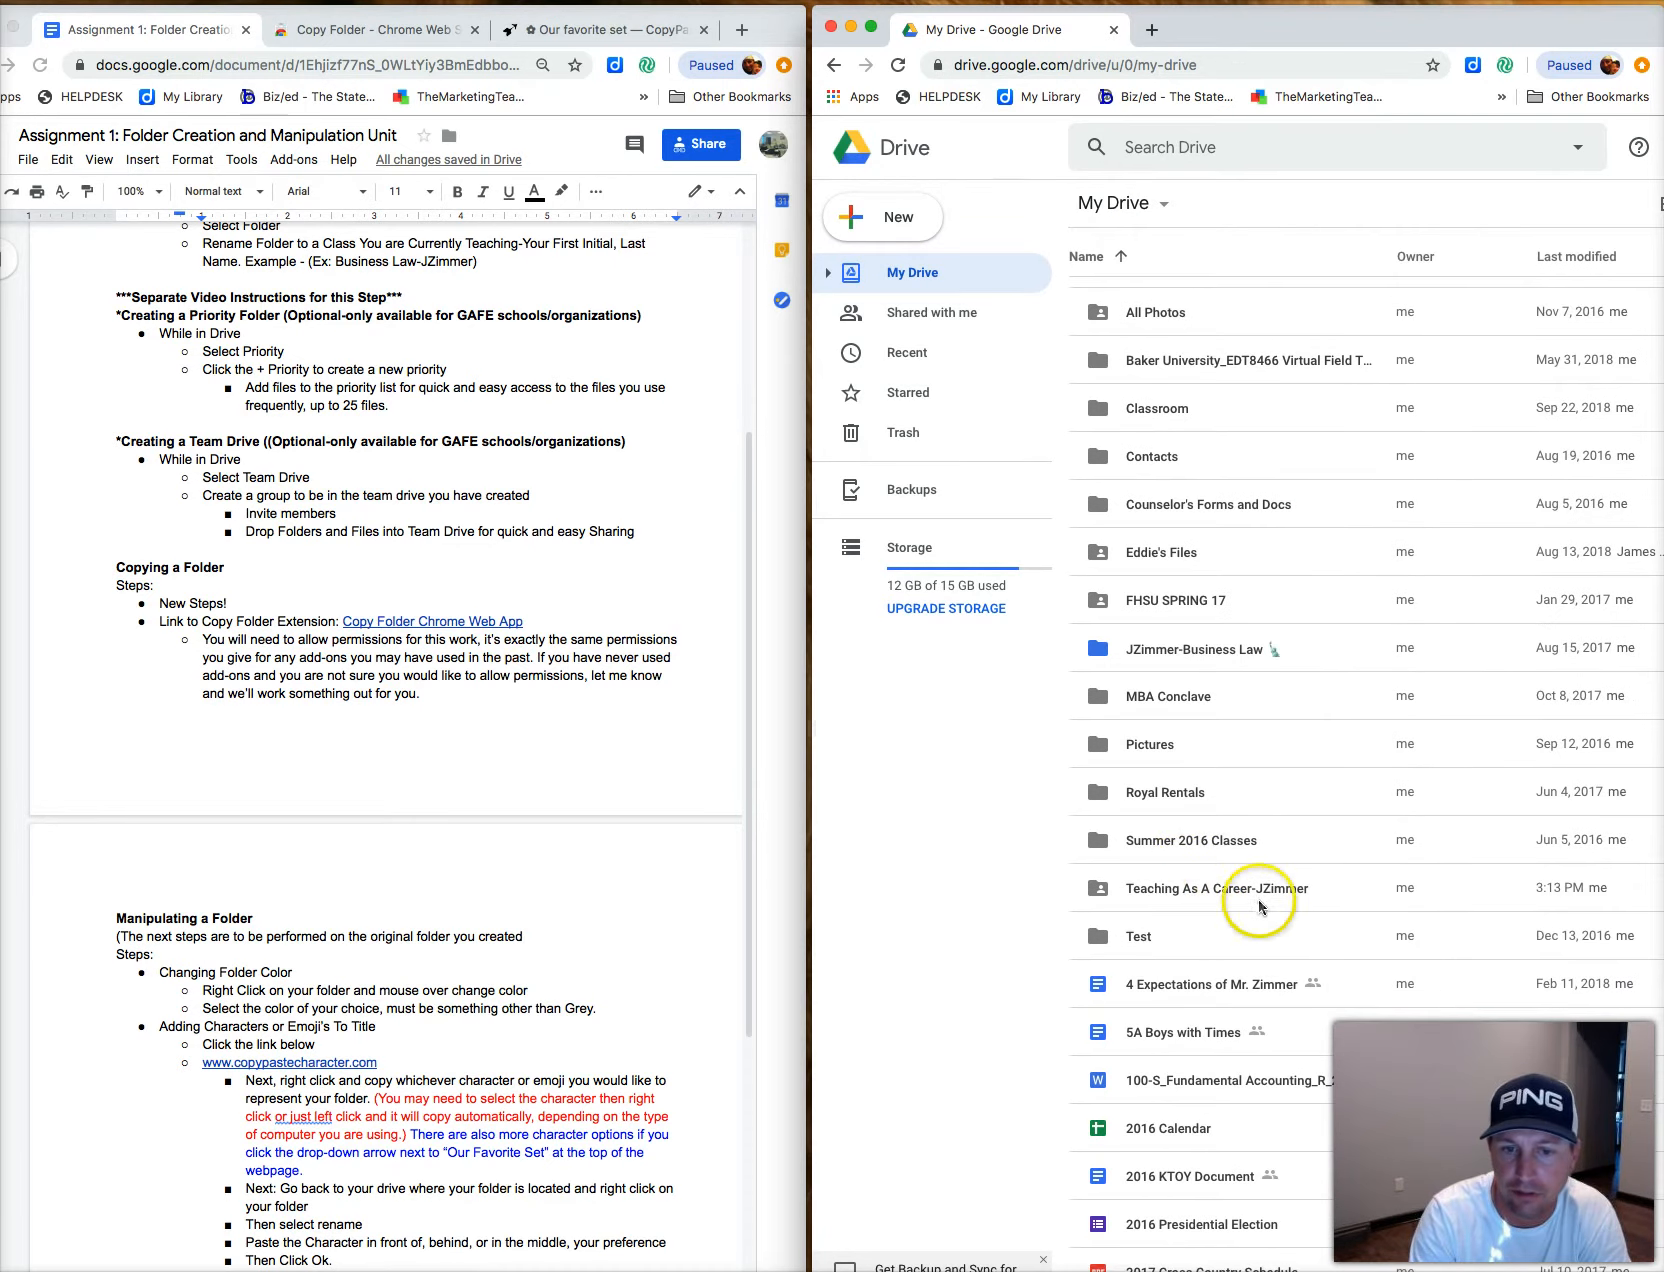
left_click(1195, 890)
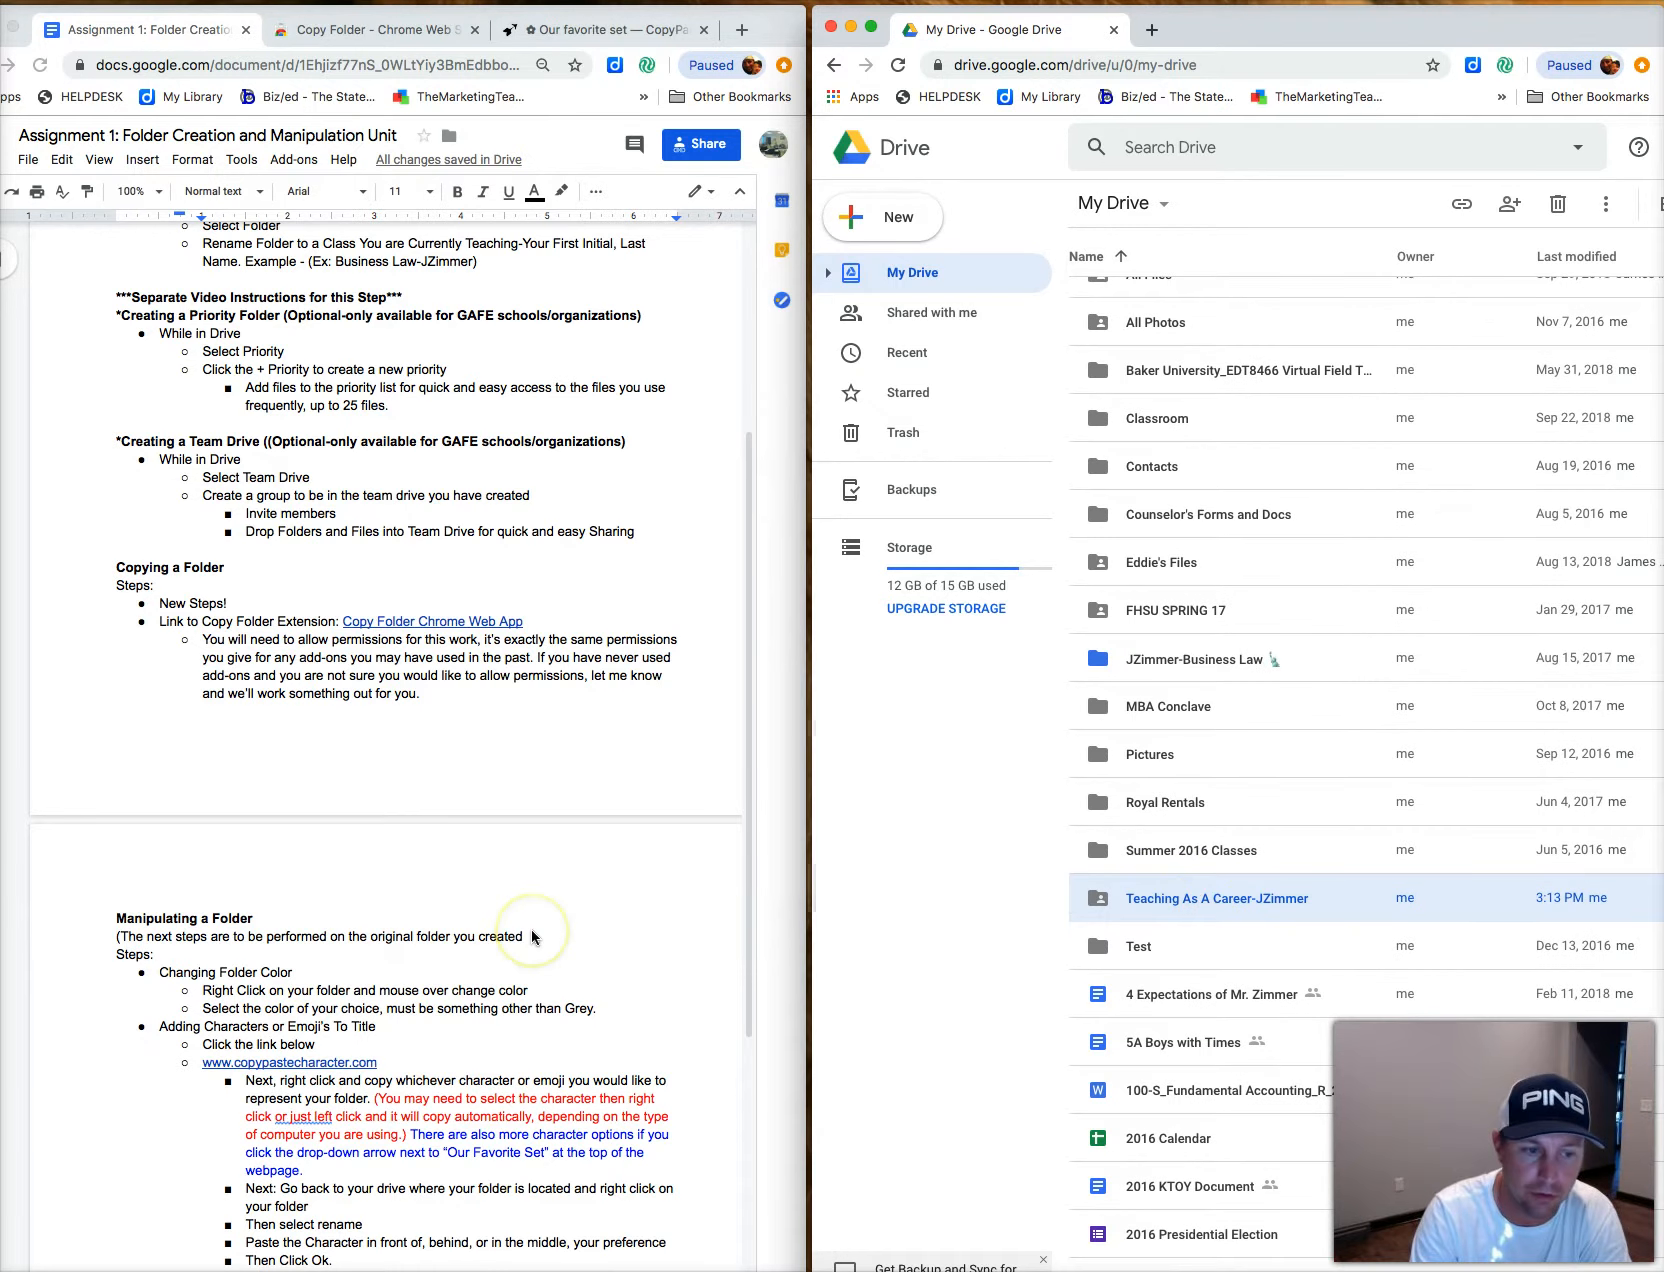
scroll(533, 936, "down", 3)
scroll(532, 936, "down", 6)
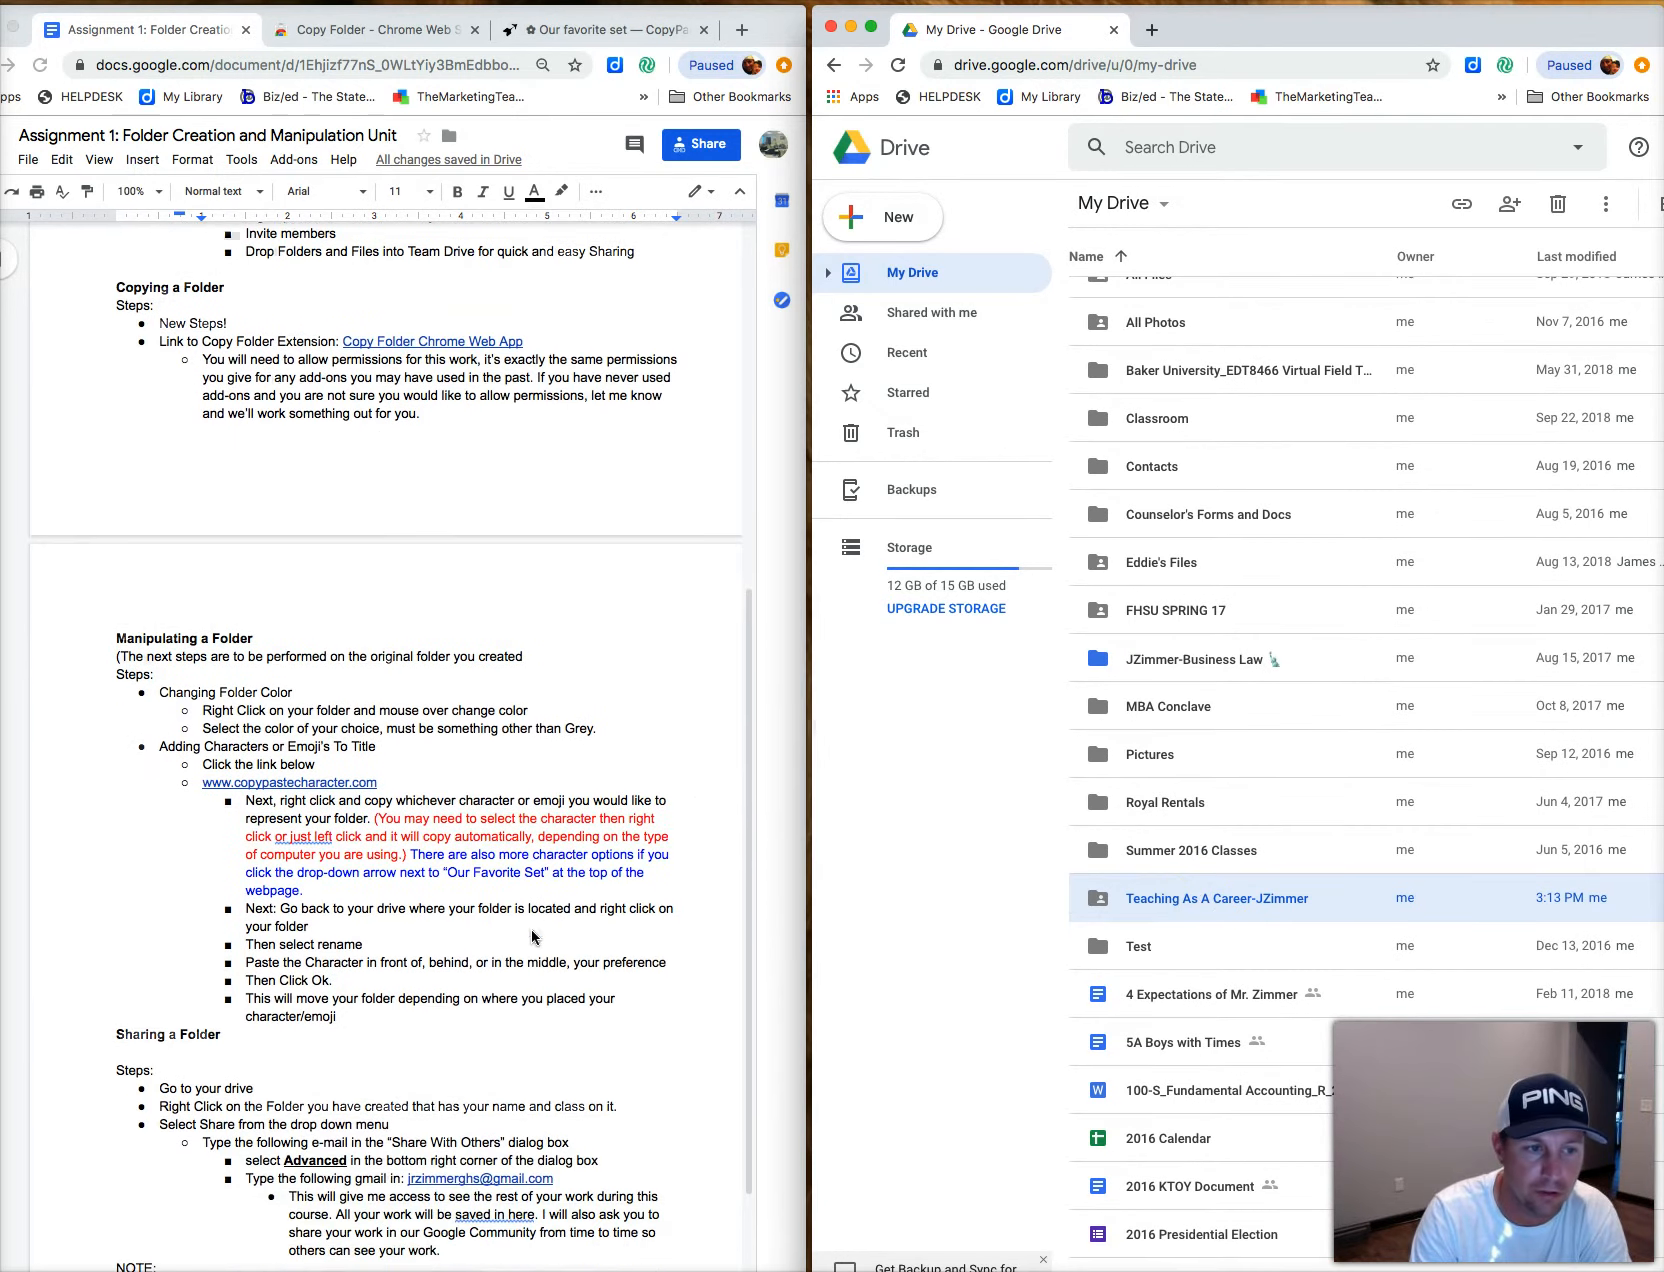
scroll(530, 936, "down", 1)
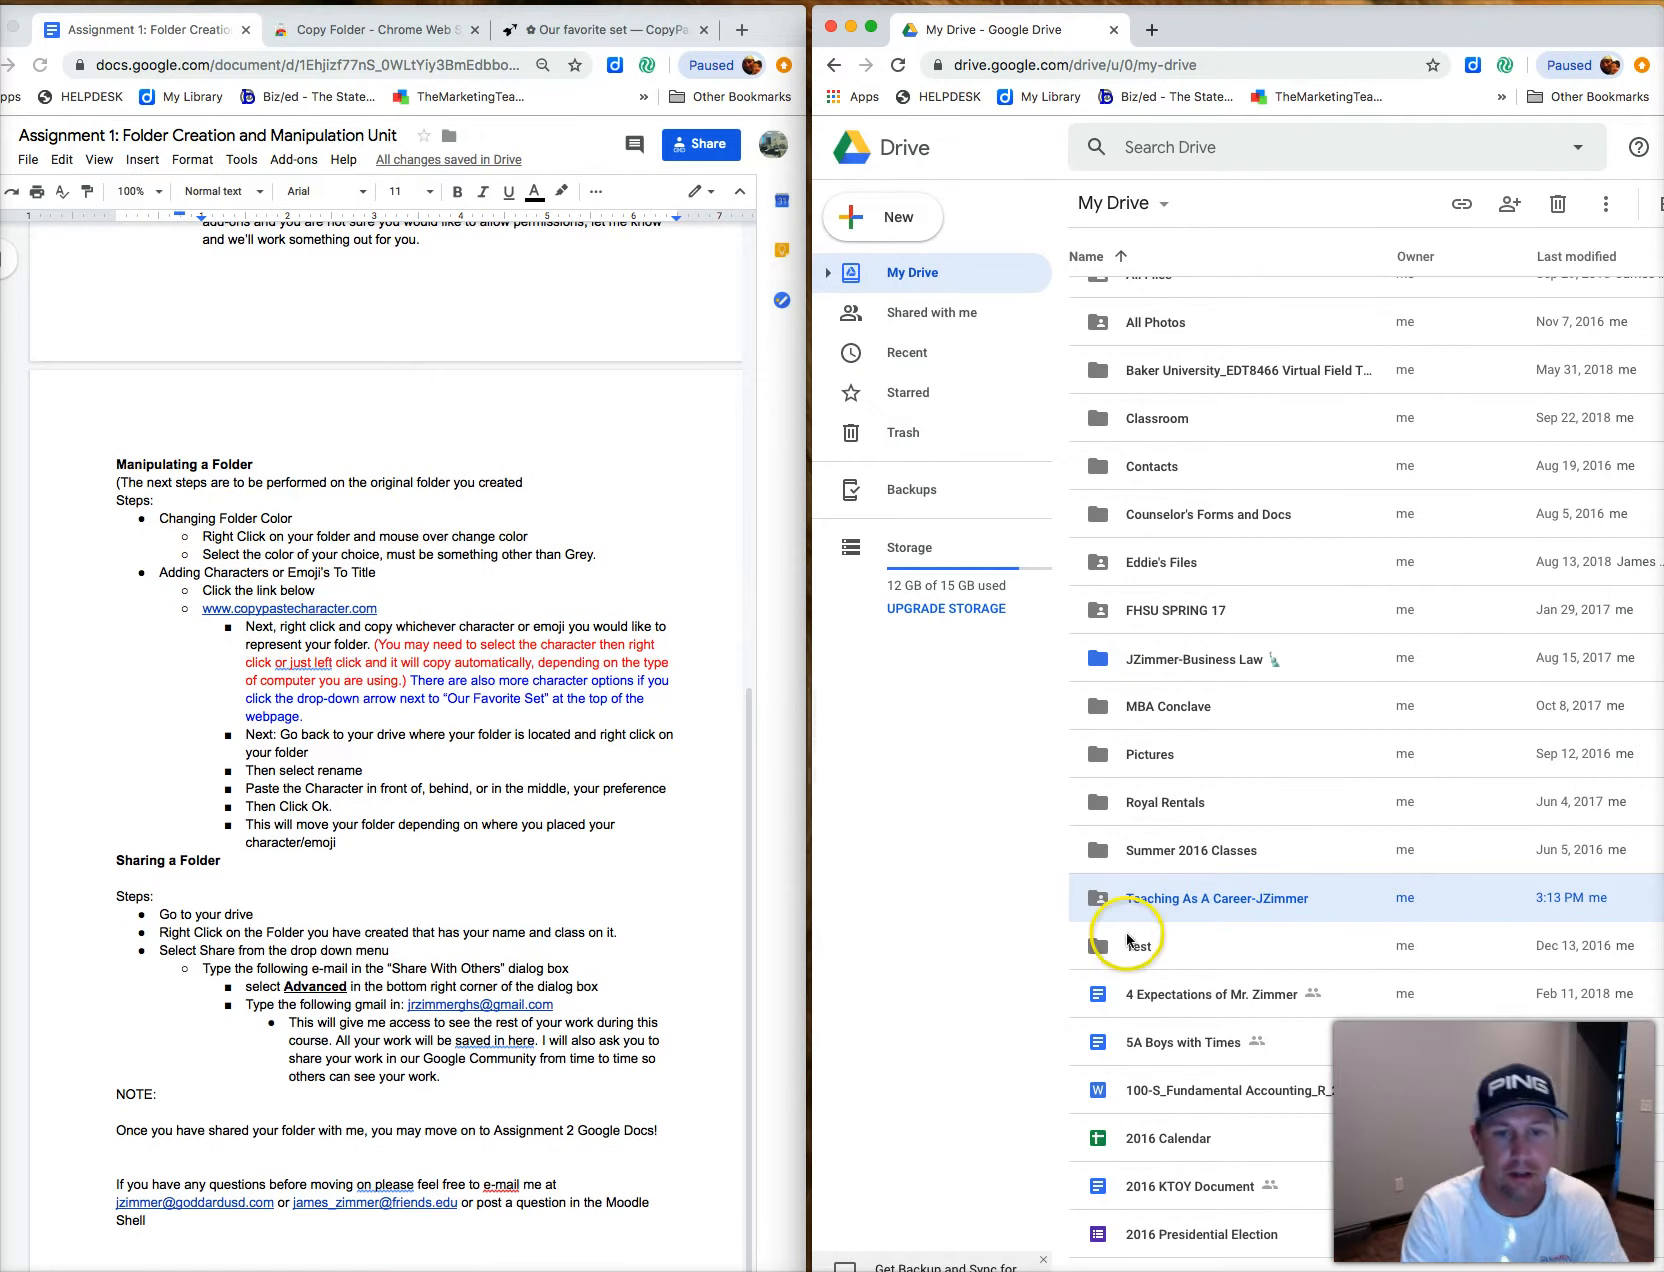
right_click(1208, 900)
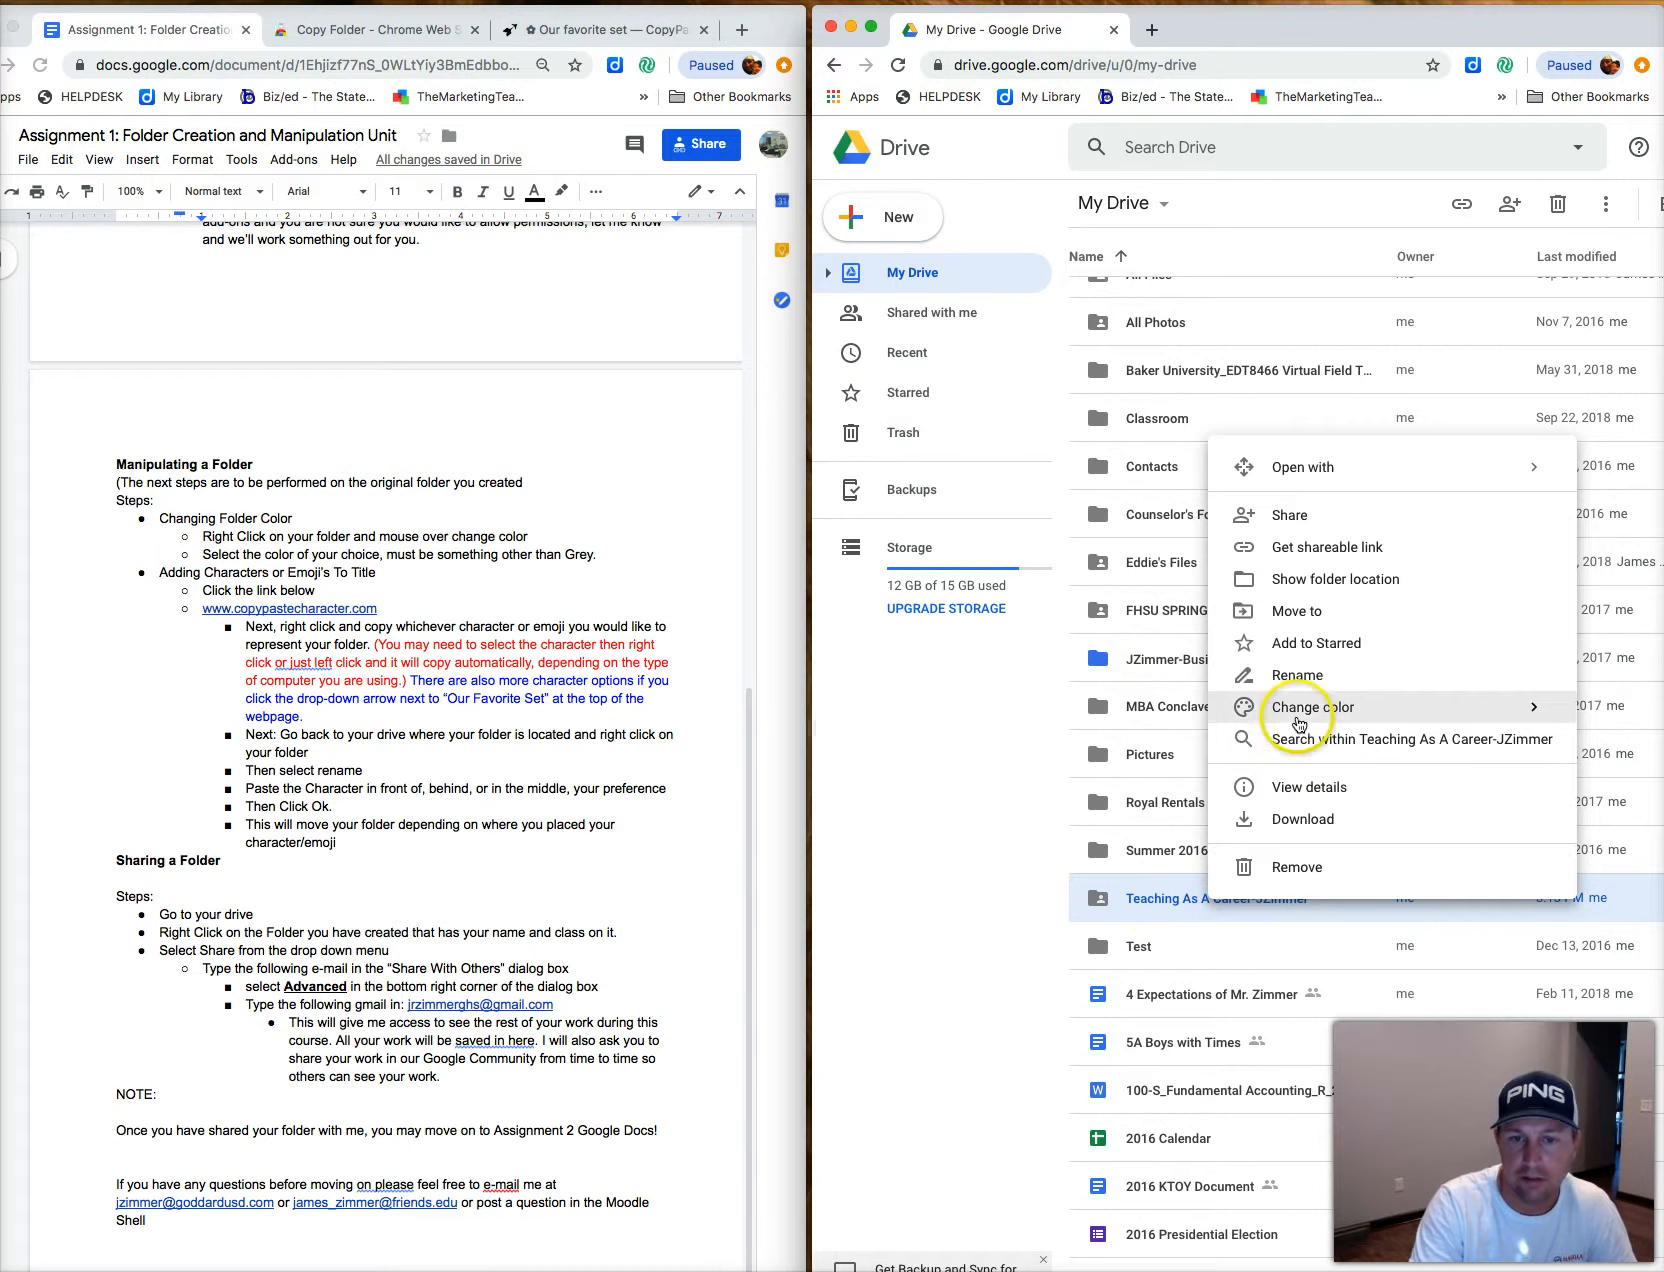
mouse_move(1308, 714)
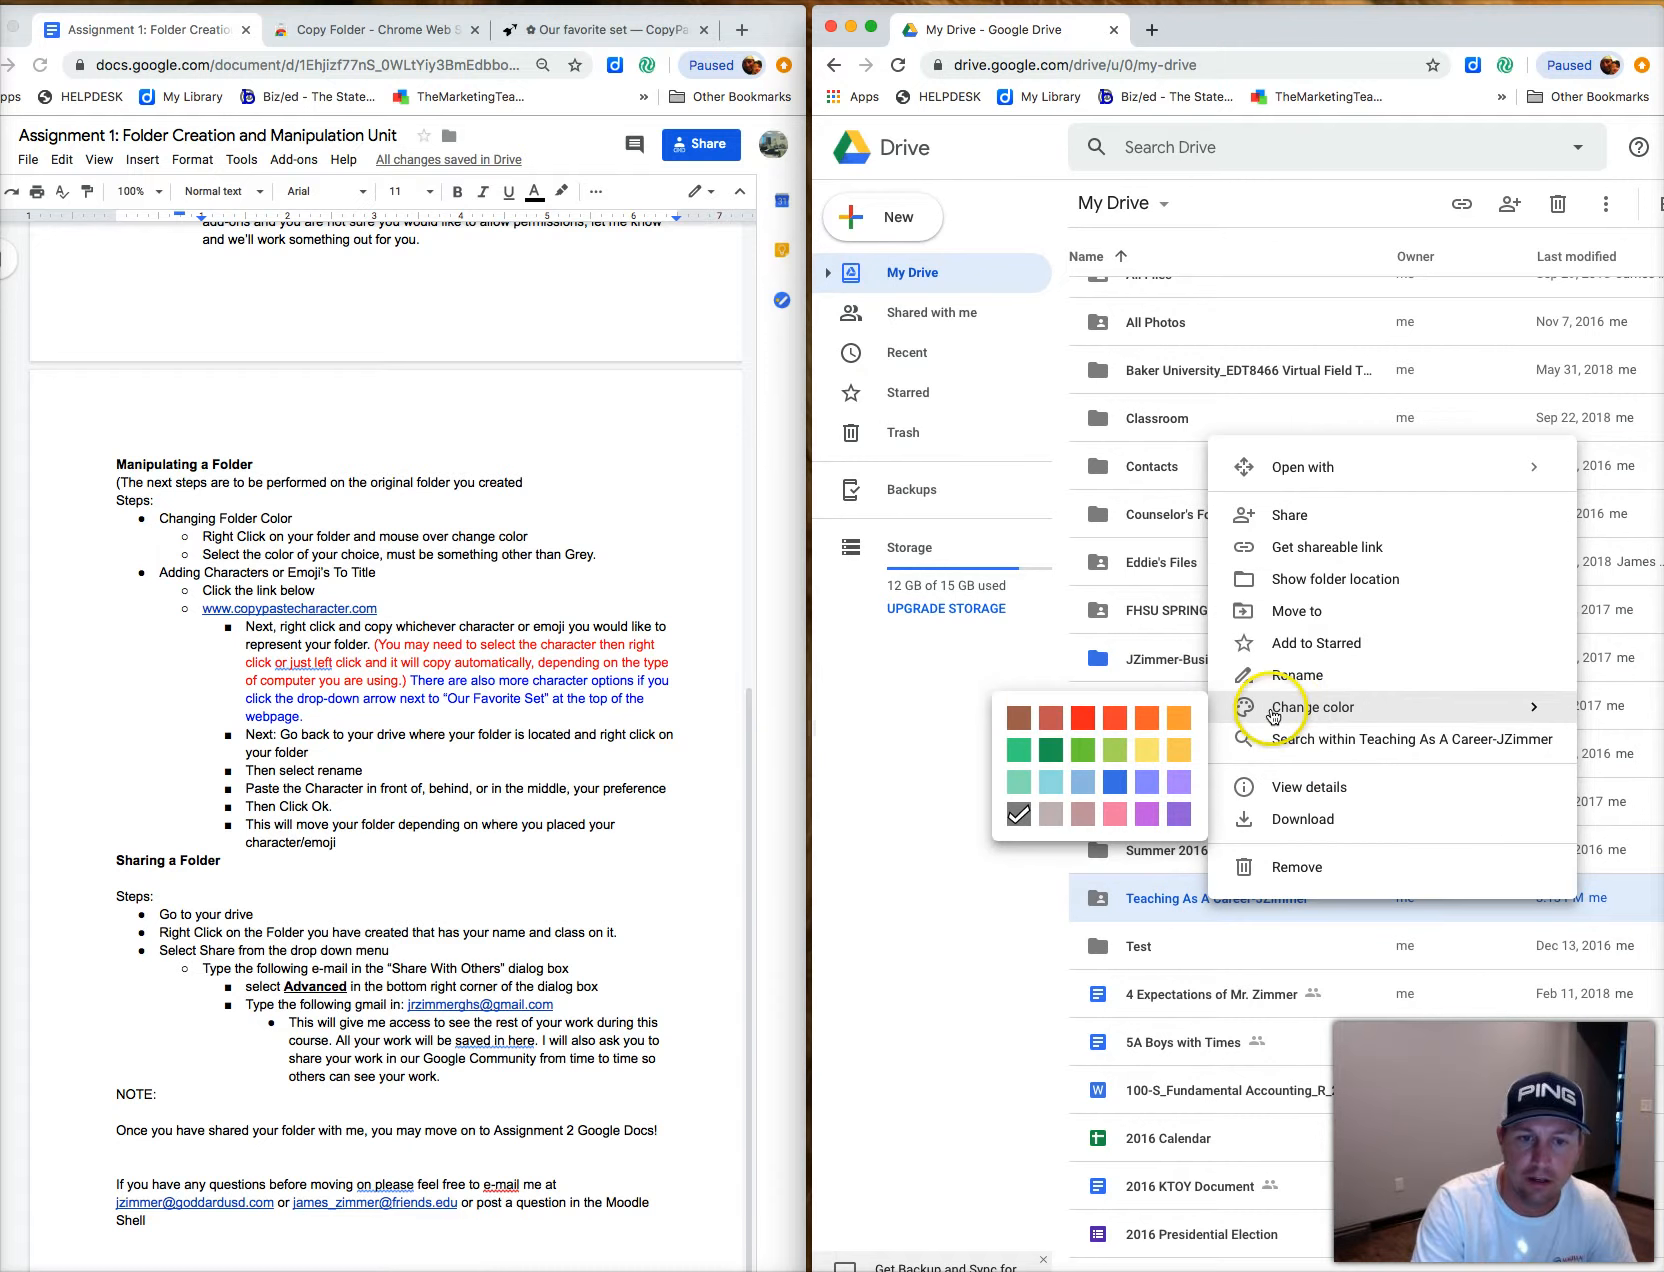
left_click(1145, 724)
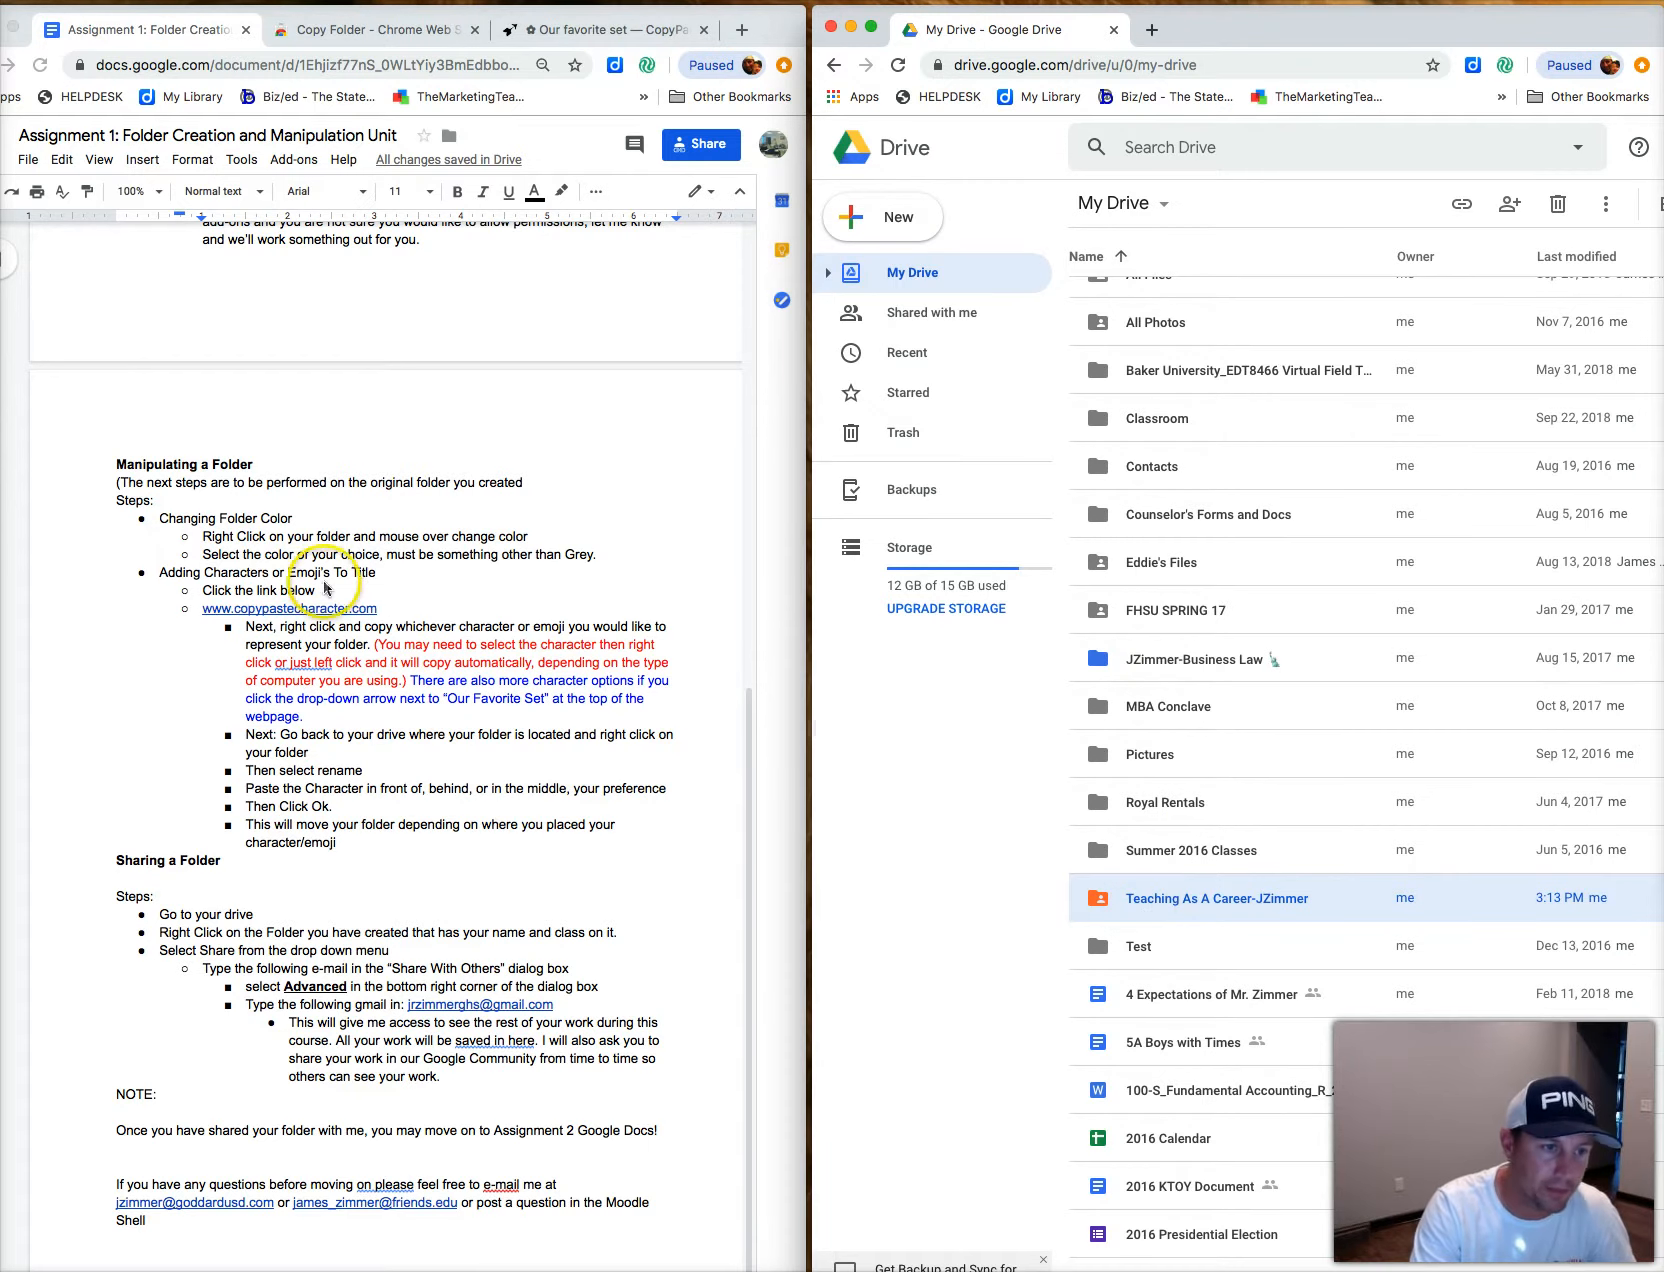
scroll(330, 585, "down", 1)
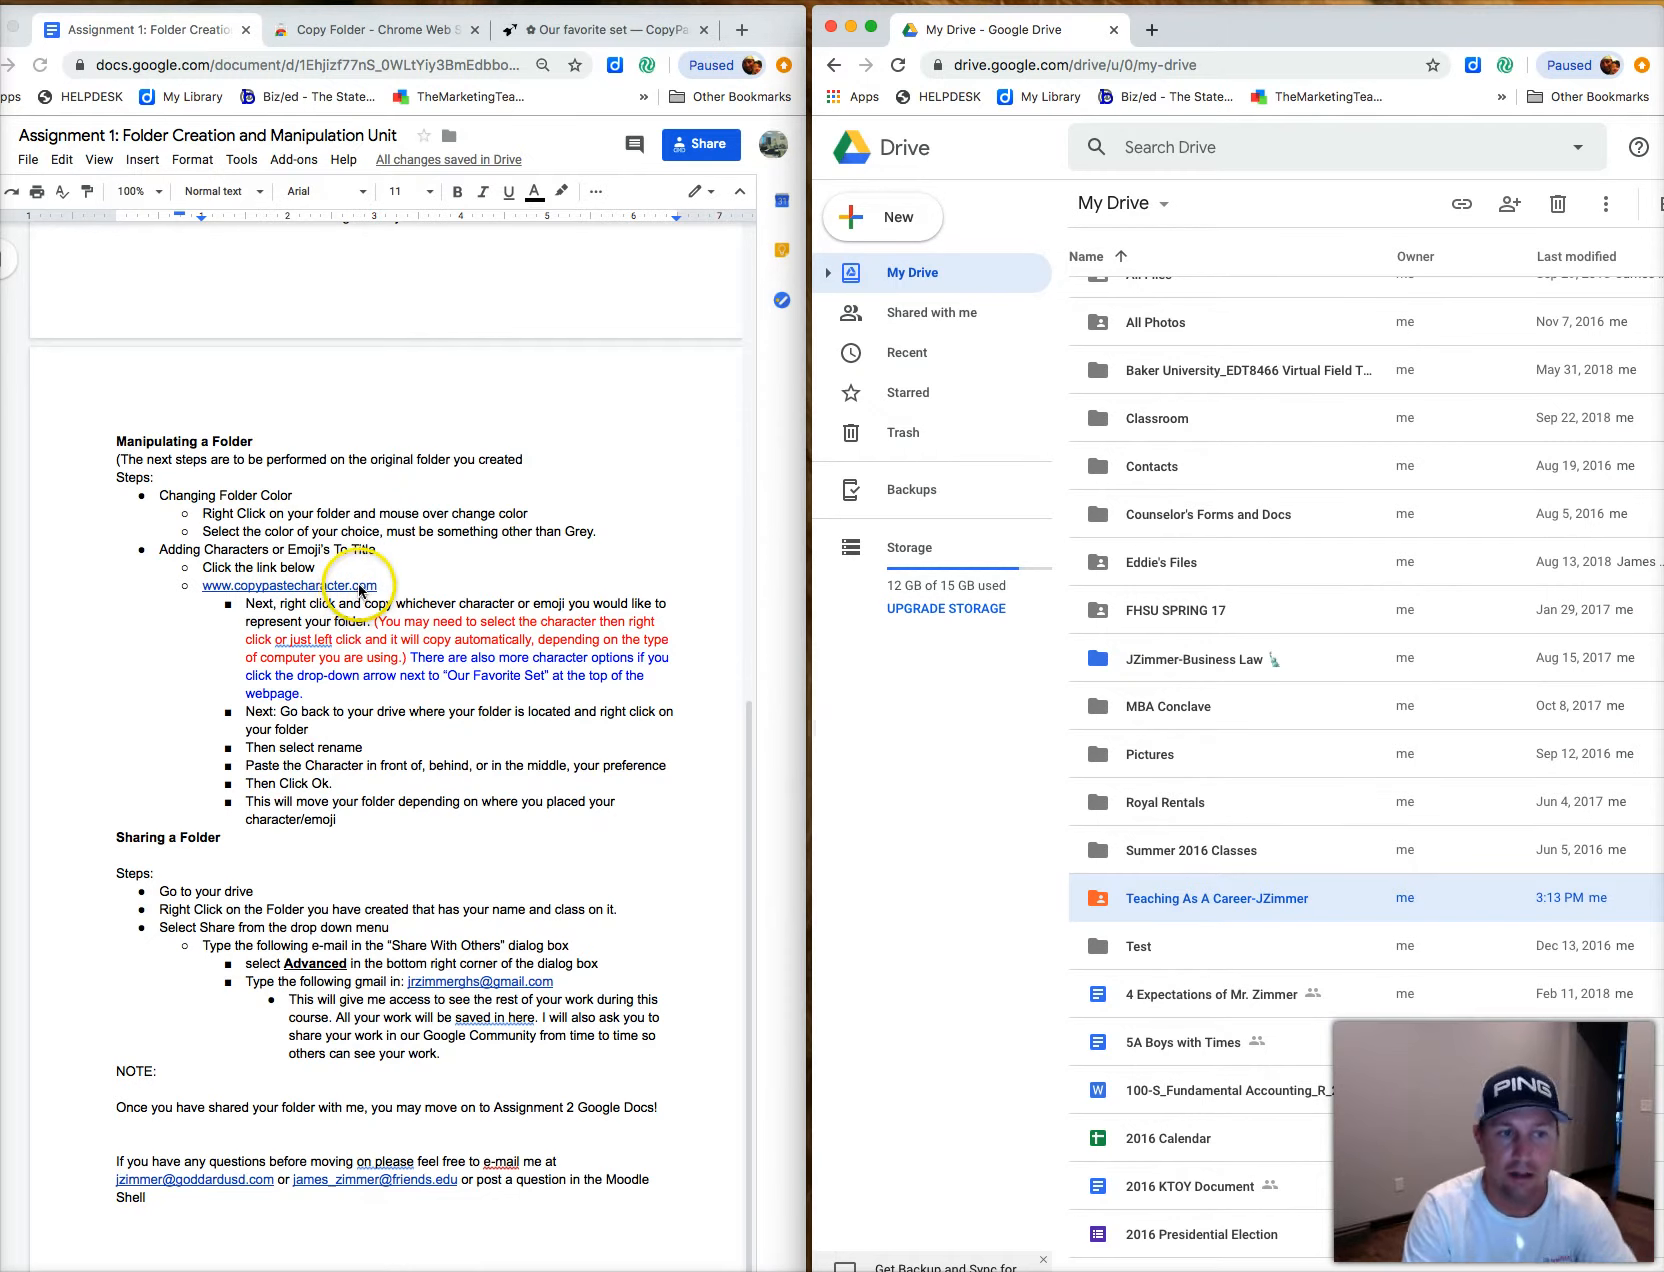
Switch the left window to the copypastecharacter.com symbols page.
left_click(585, 31)
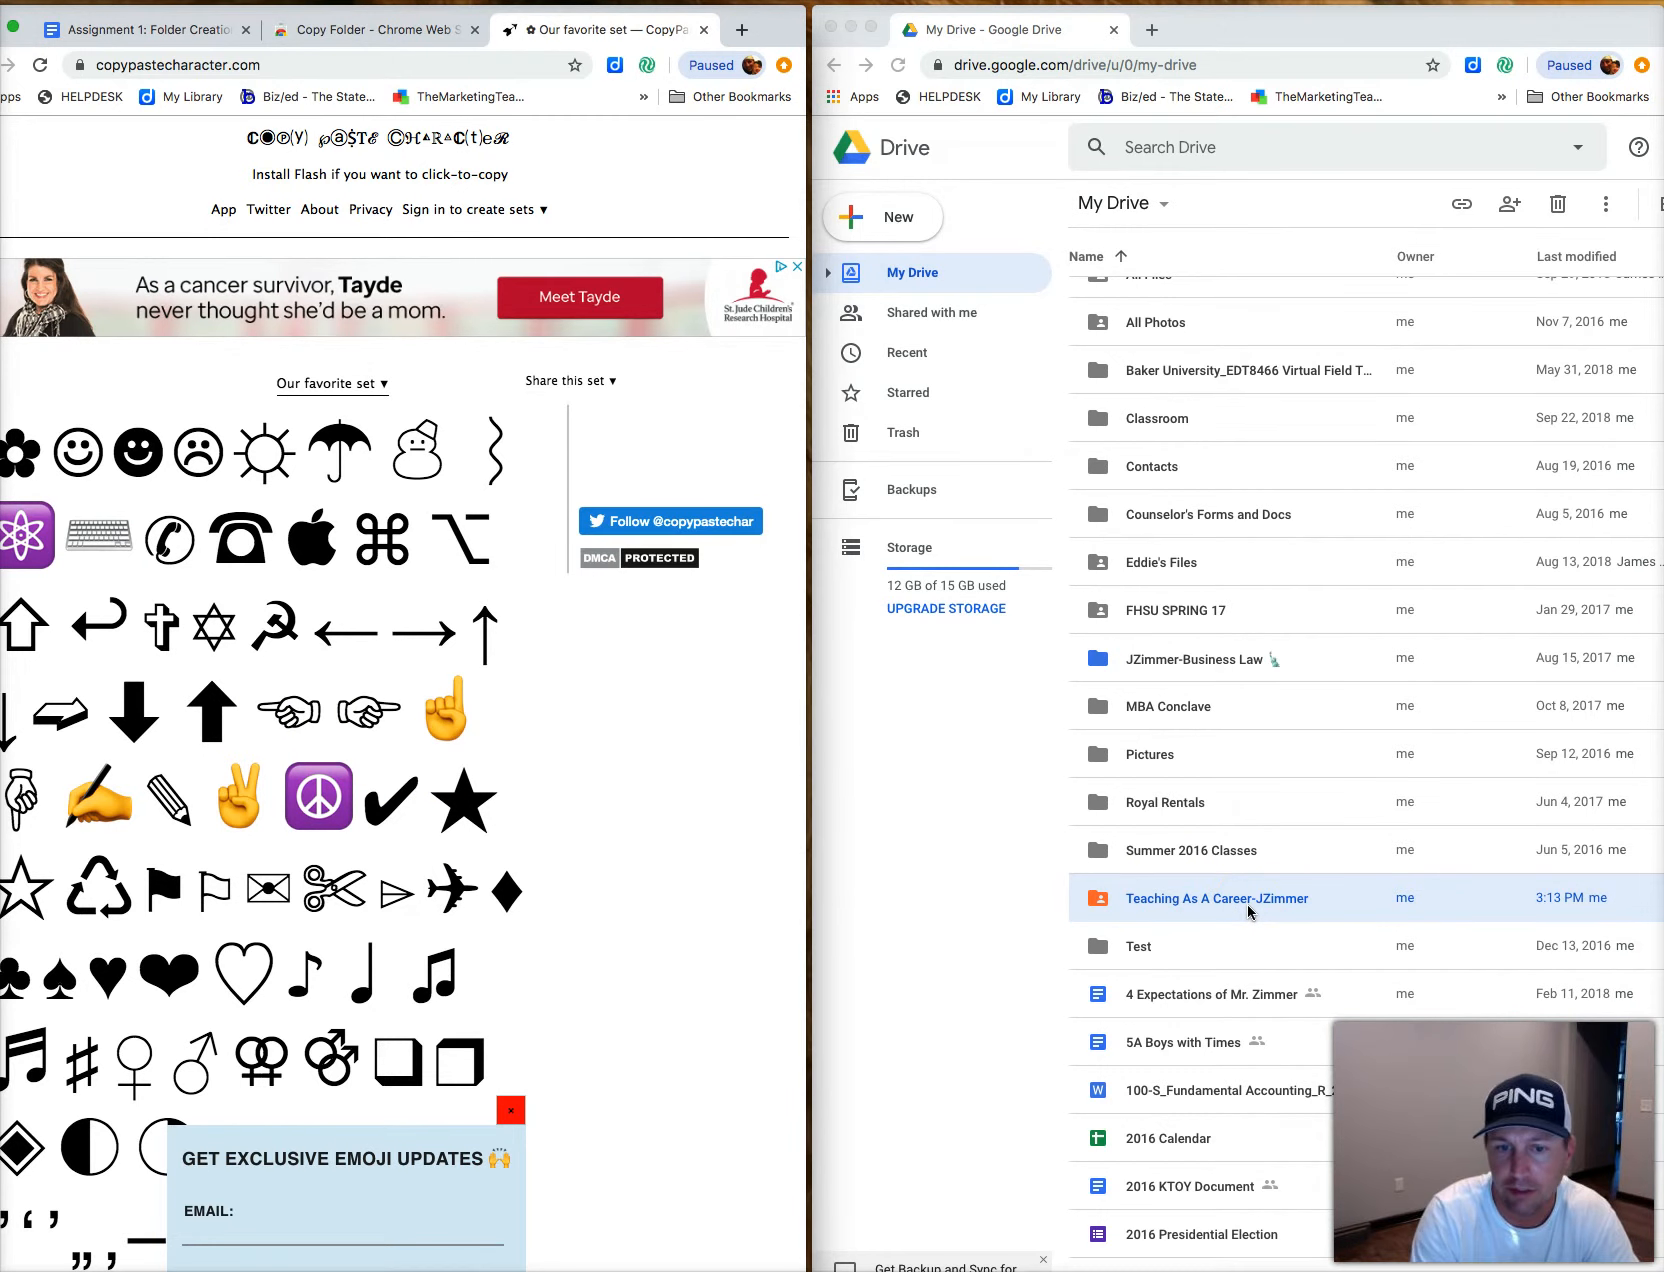
scroll(1260, 790, "up", 3)
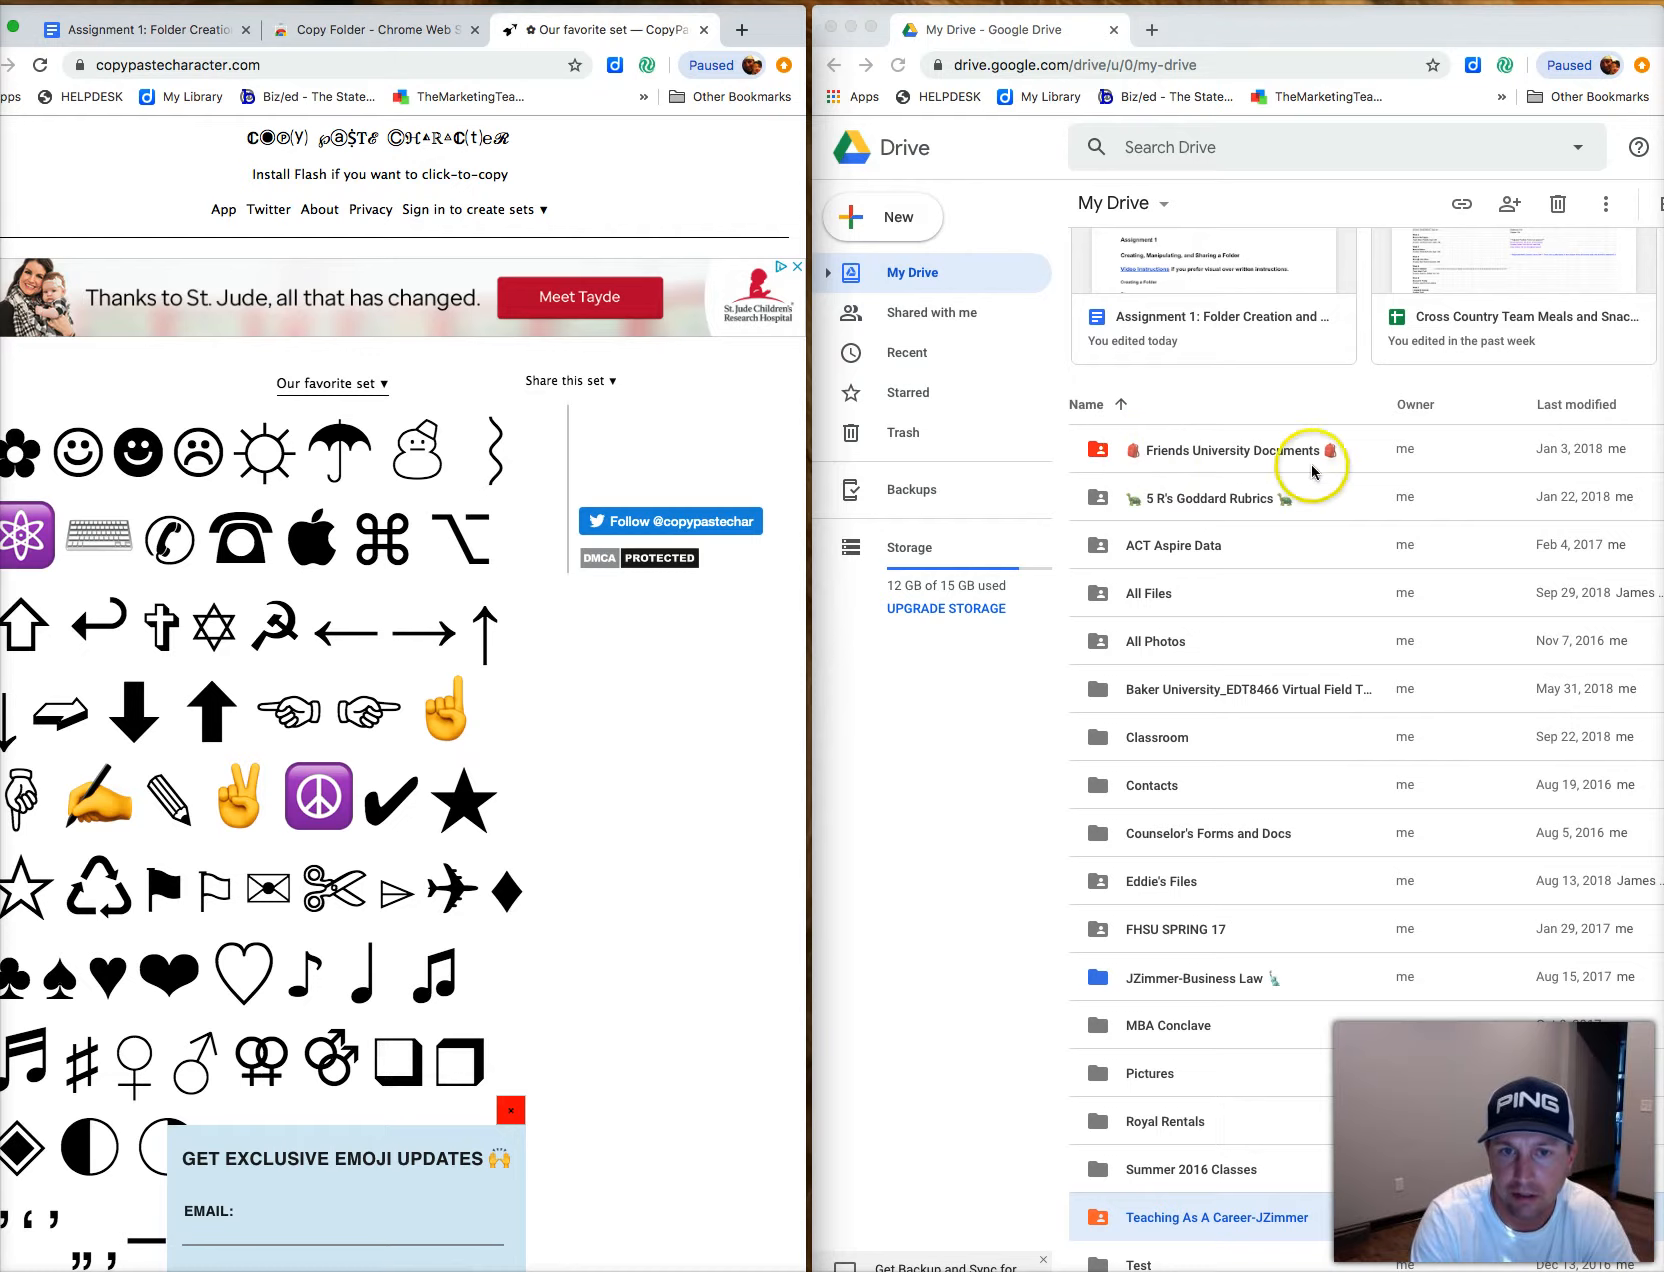
scroll(1225, 487, "down", 1)
scroll(1224, 487, "down", 2)
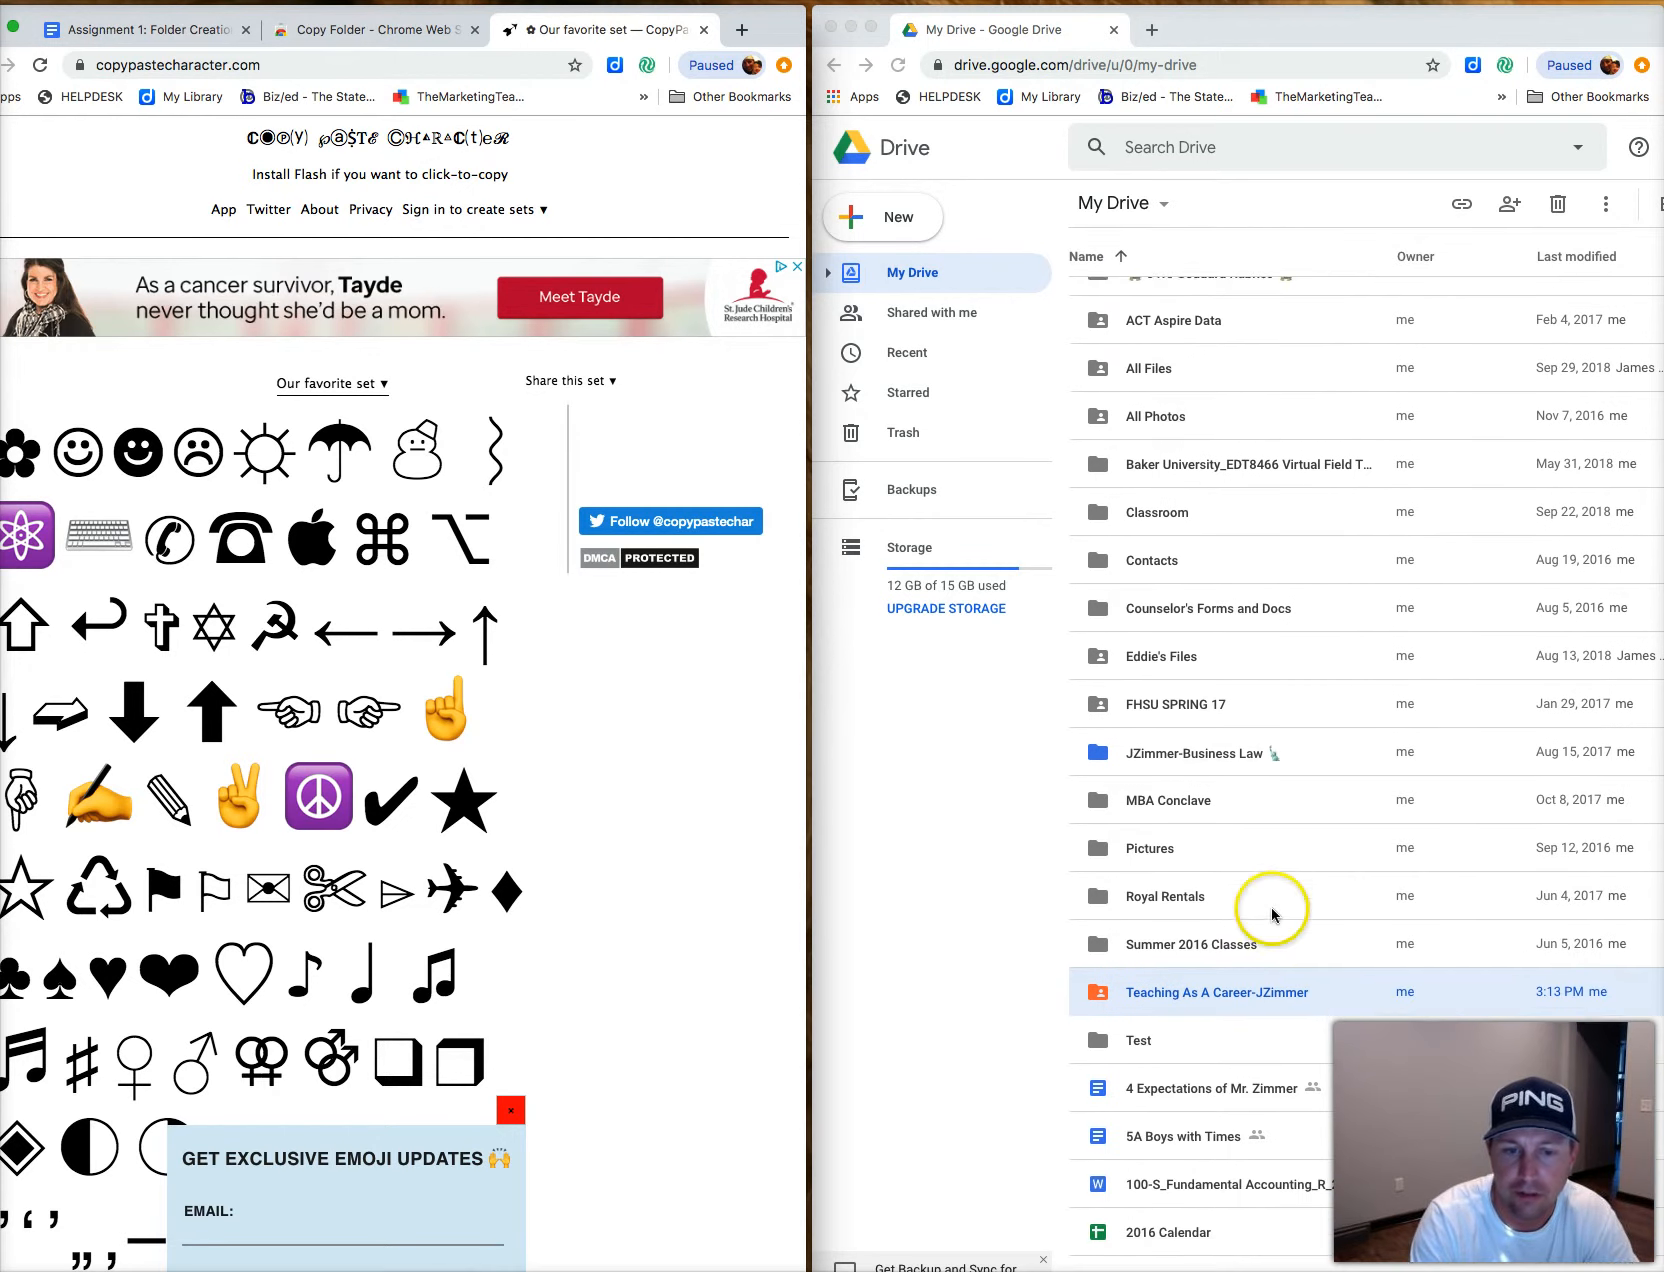
left_click(1224, 1004)
right_click(1224, 1003)
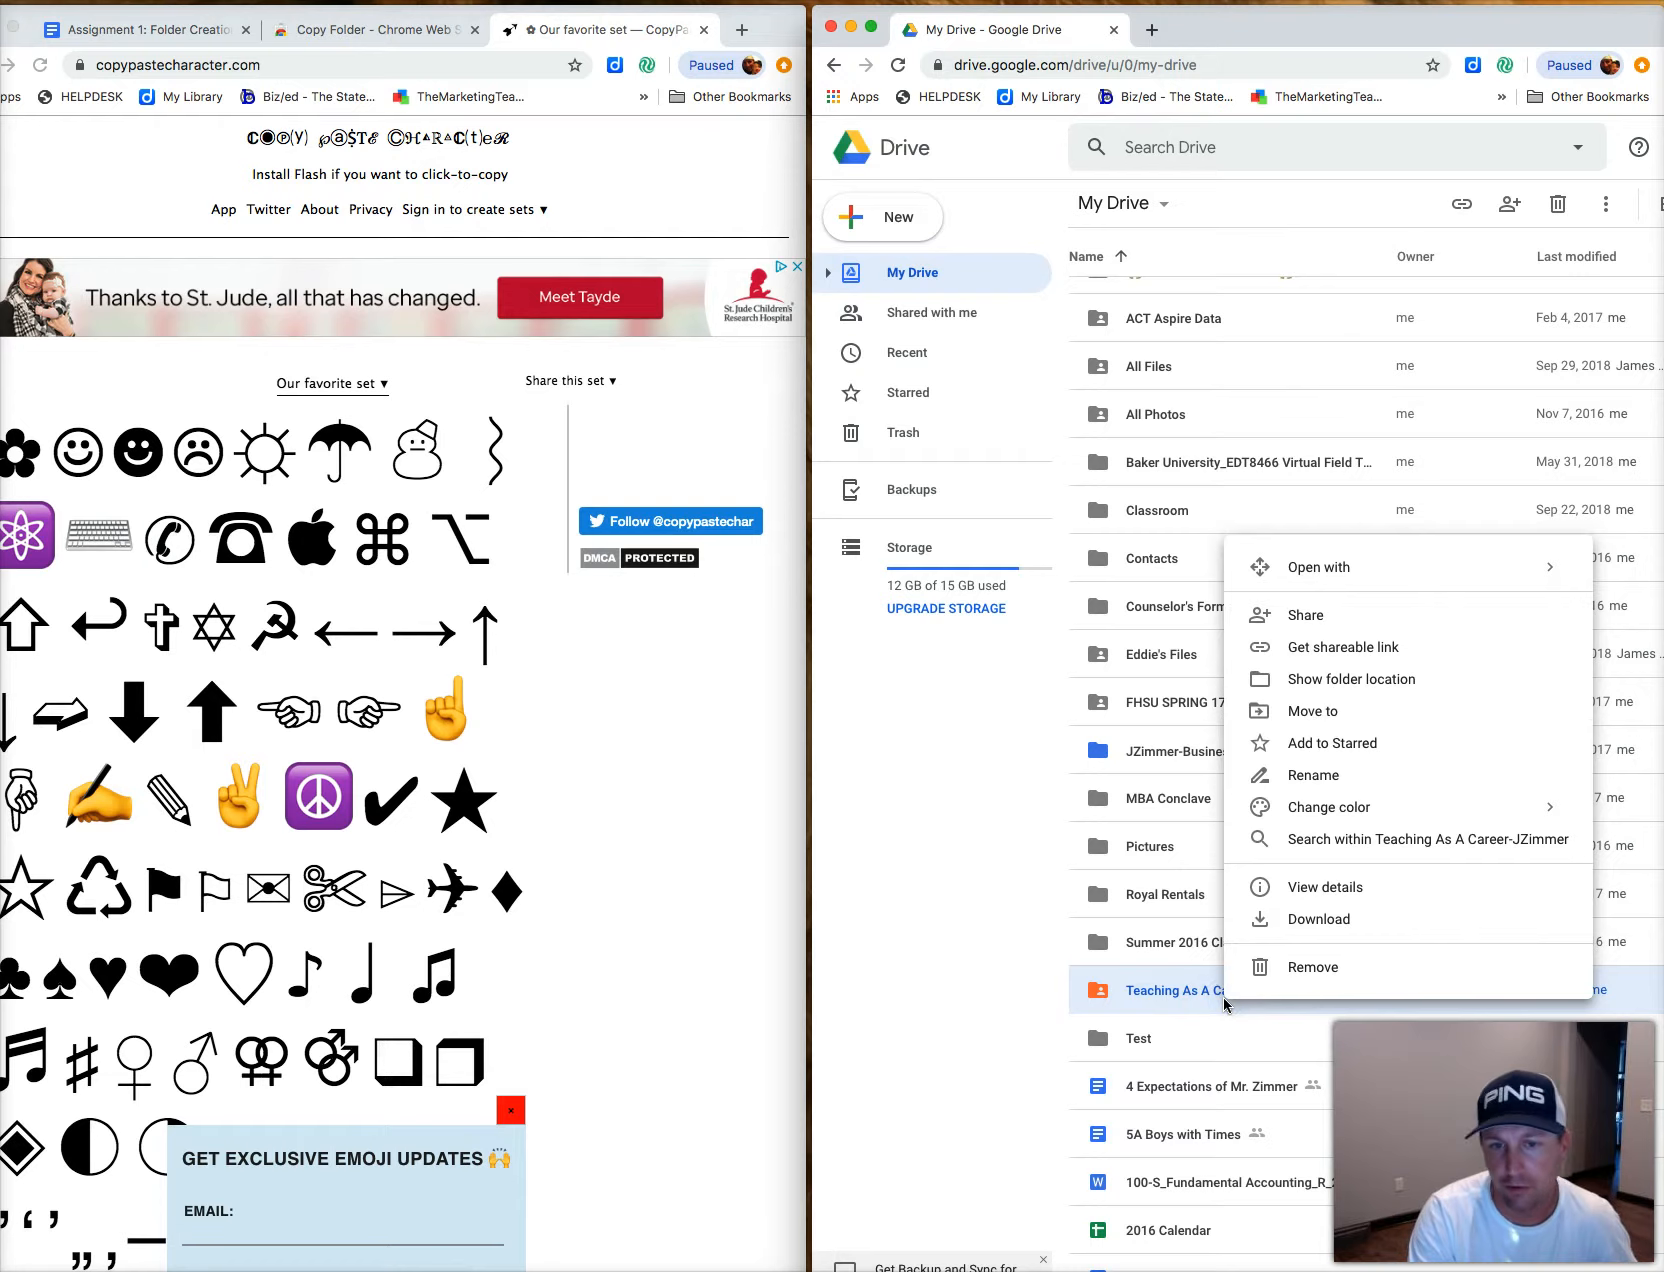
left_click(1313, 777)
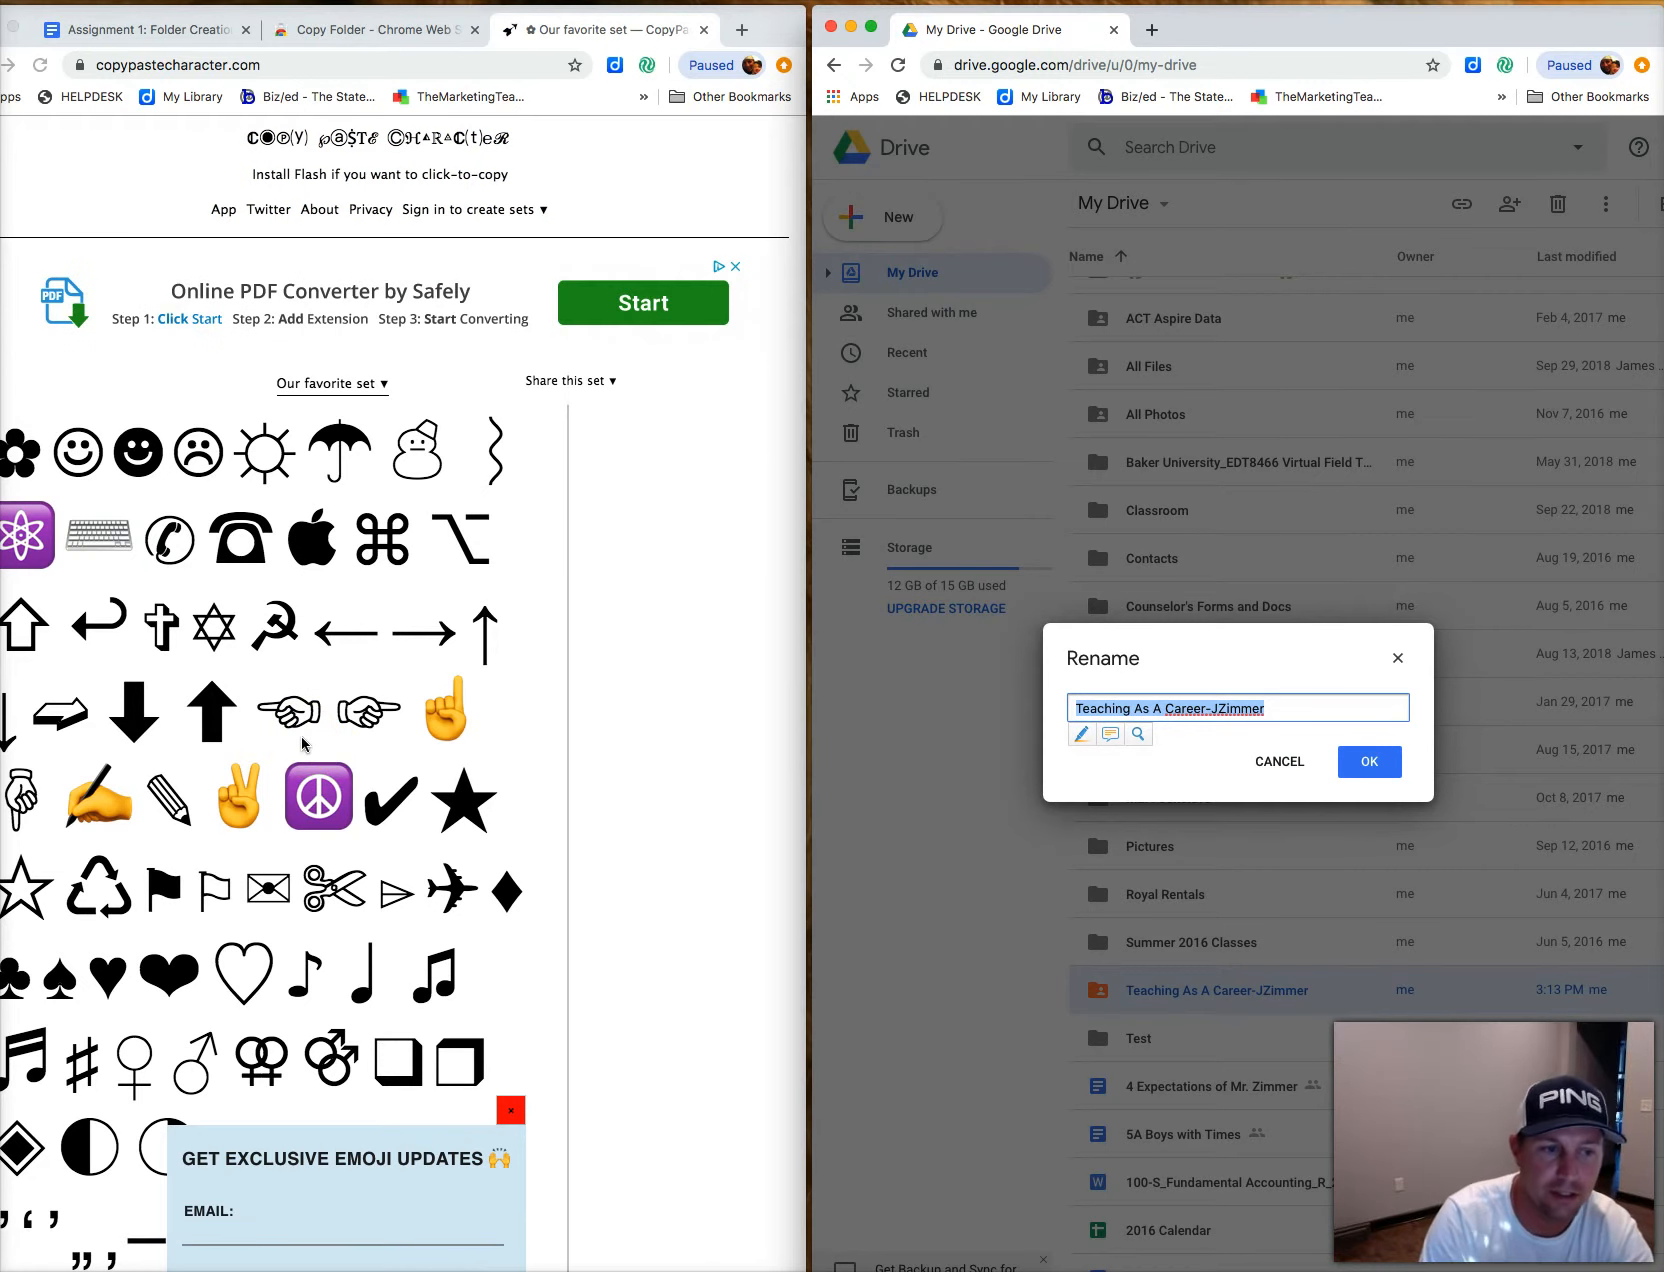
Switch copypastecharacter.com's character list to the Emojis set.
left_click(330, 742)
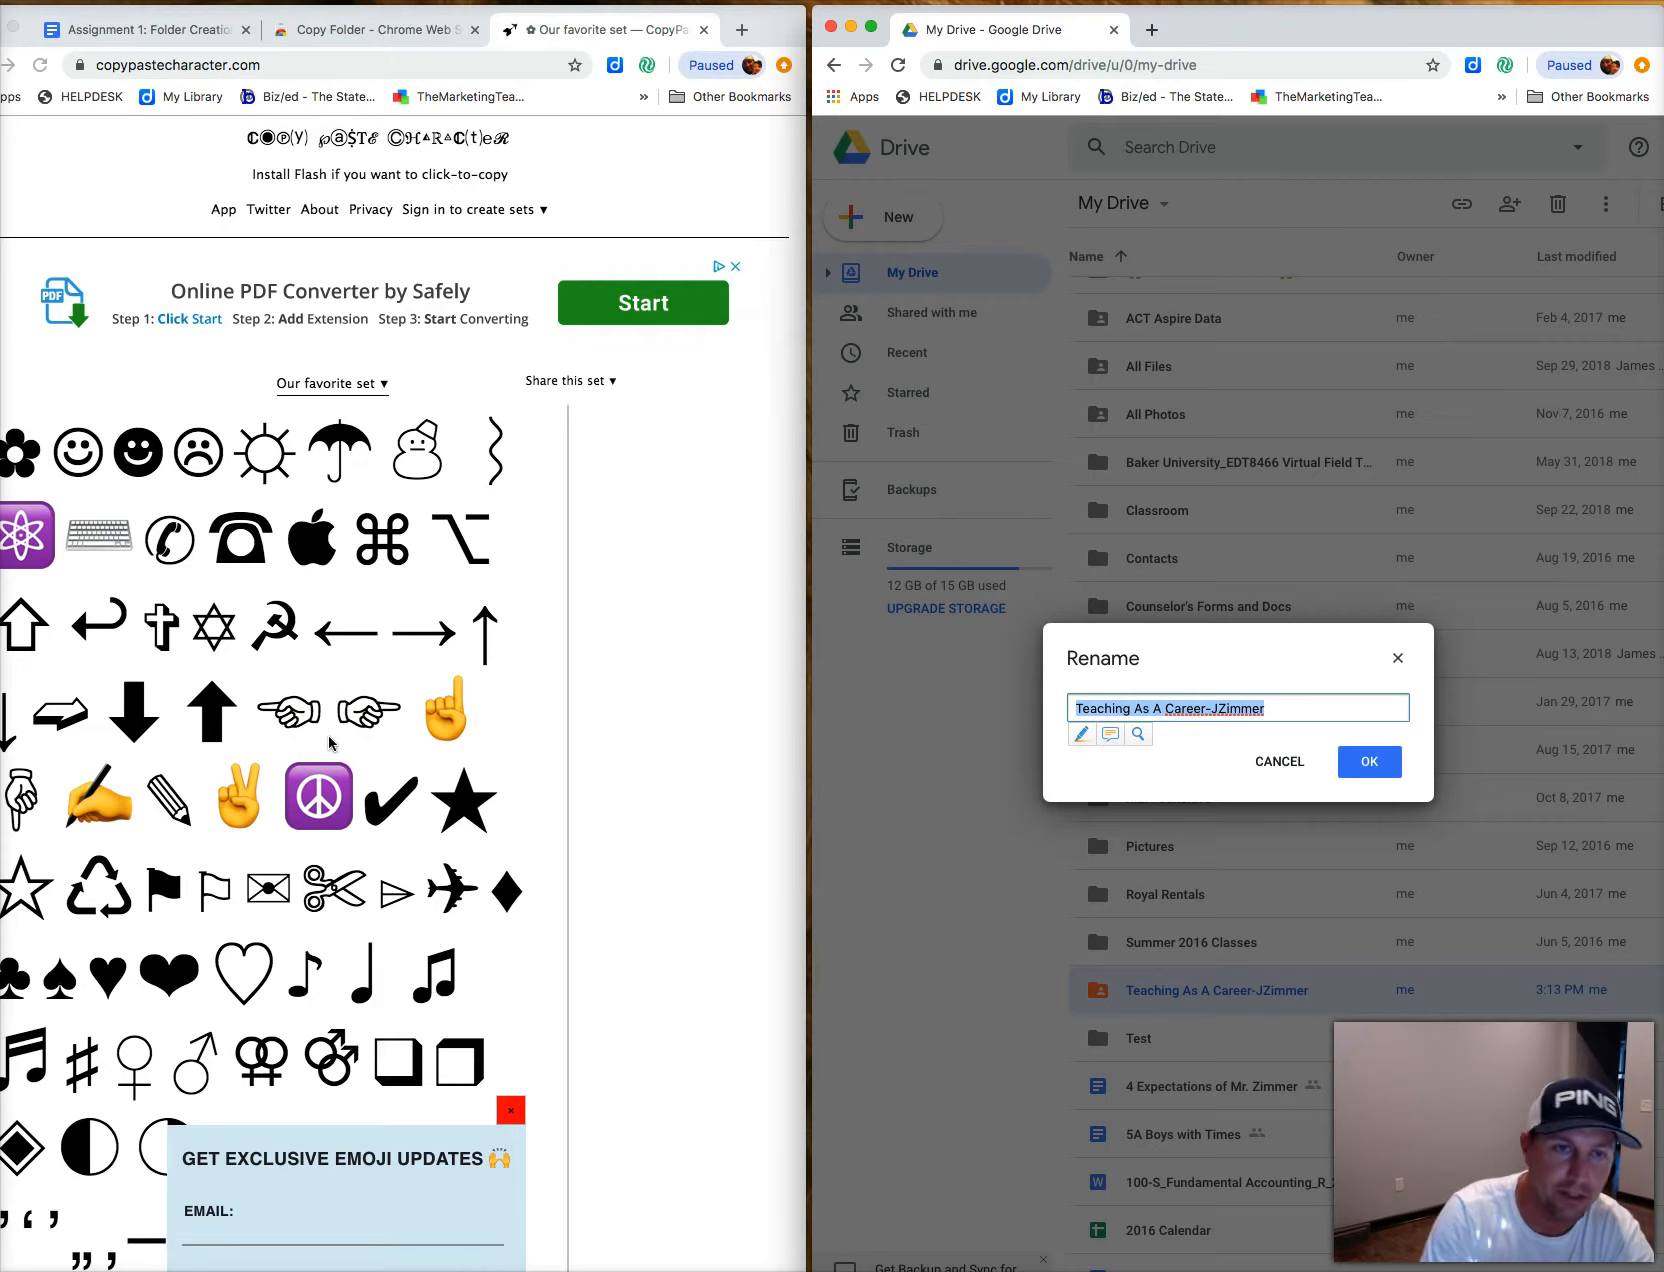
left_click(359, 733)
scroll(322, 731, "down", 5)
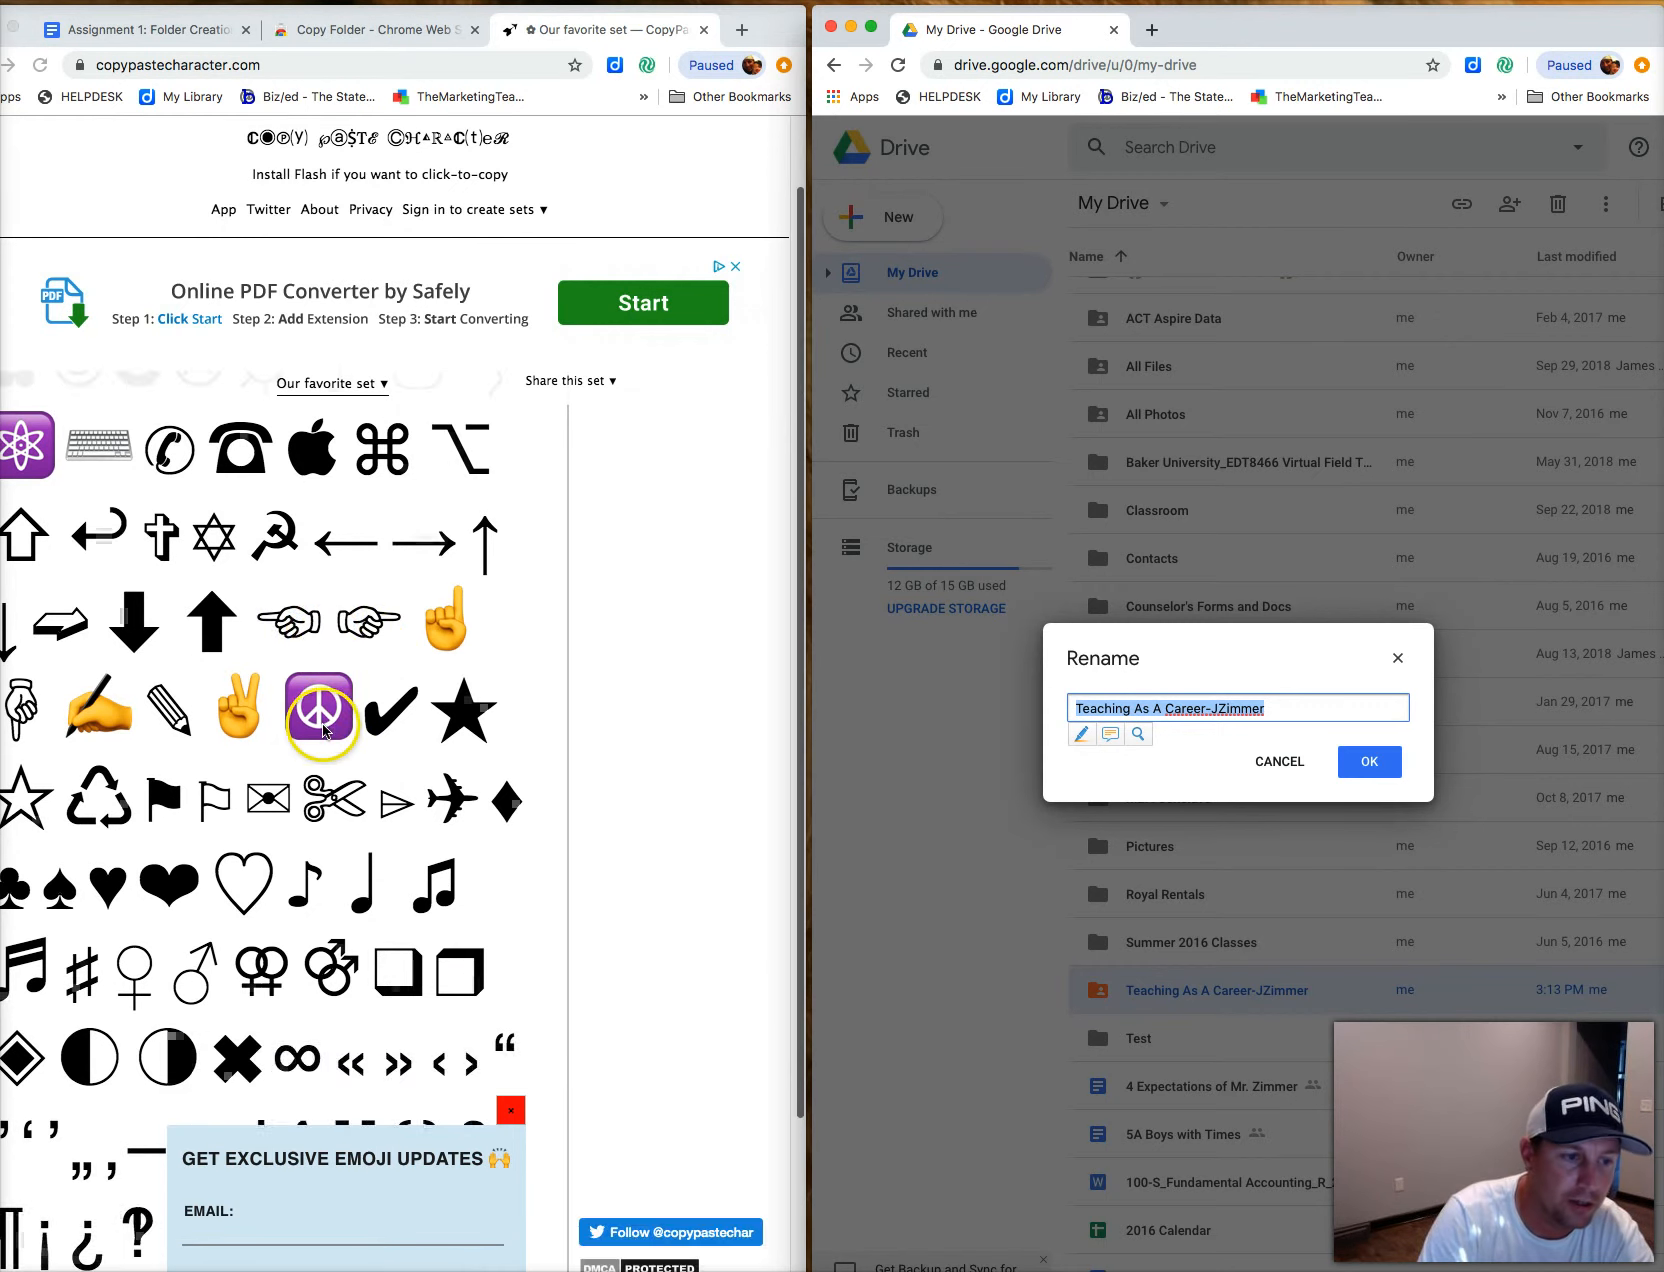
scroll(350, 775, "up", 5)
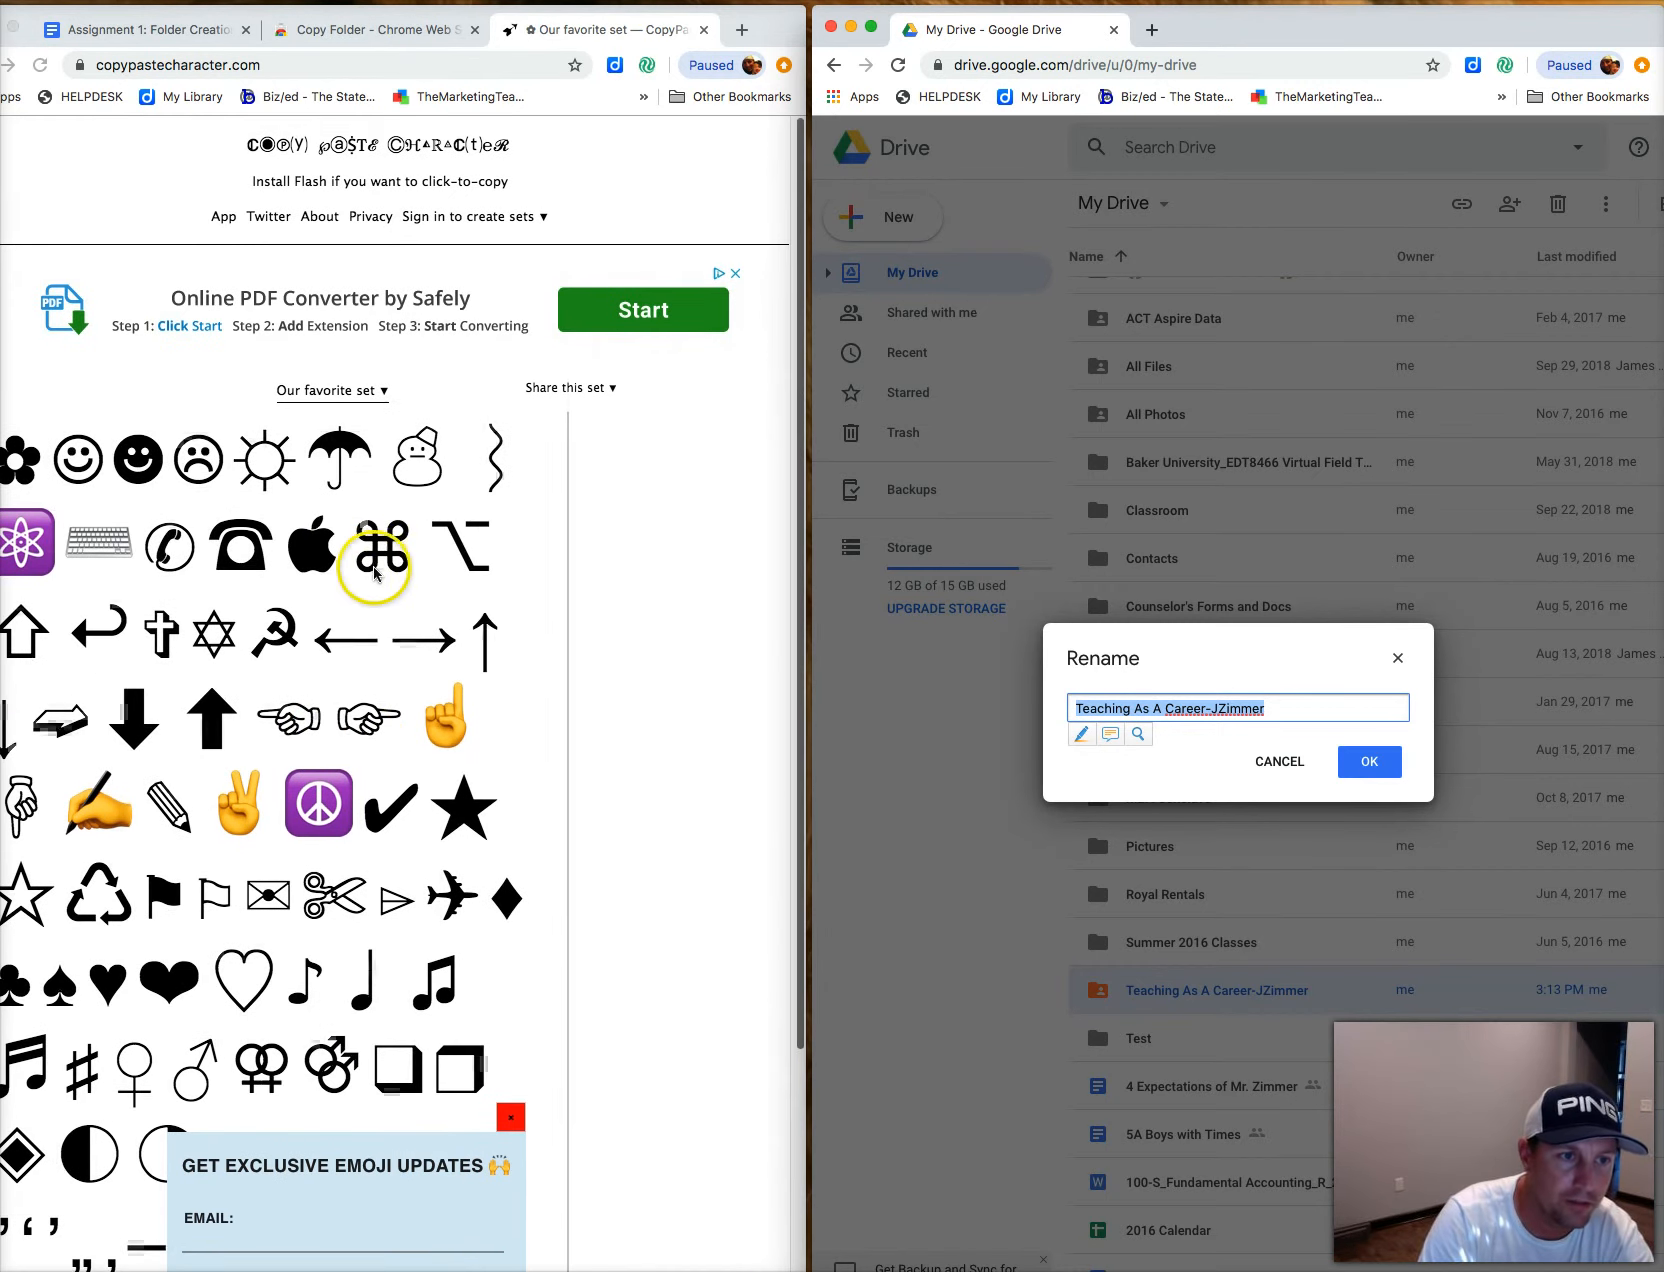
left_click(381, 388)
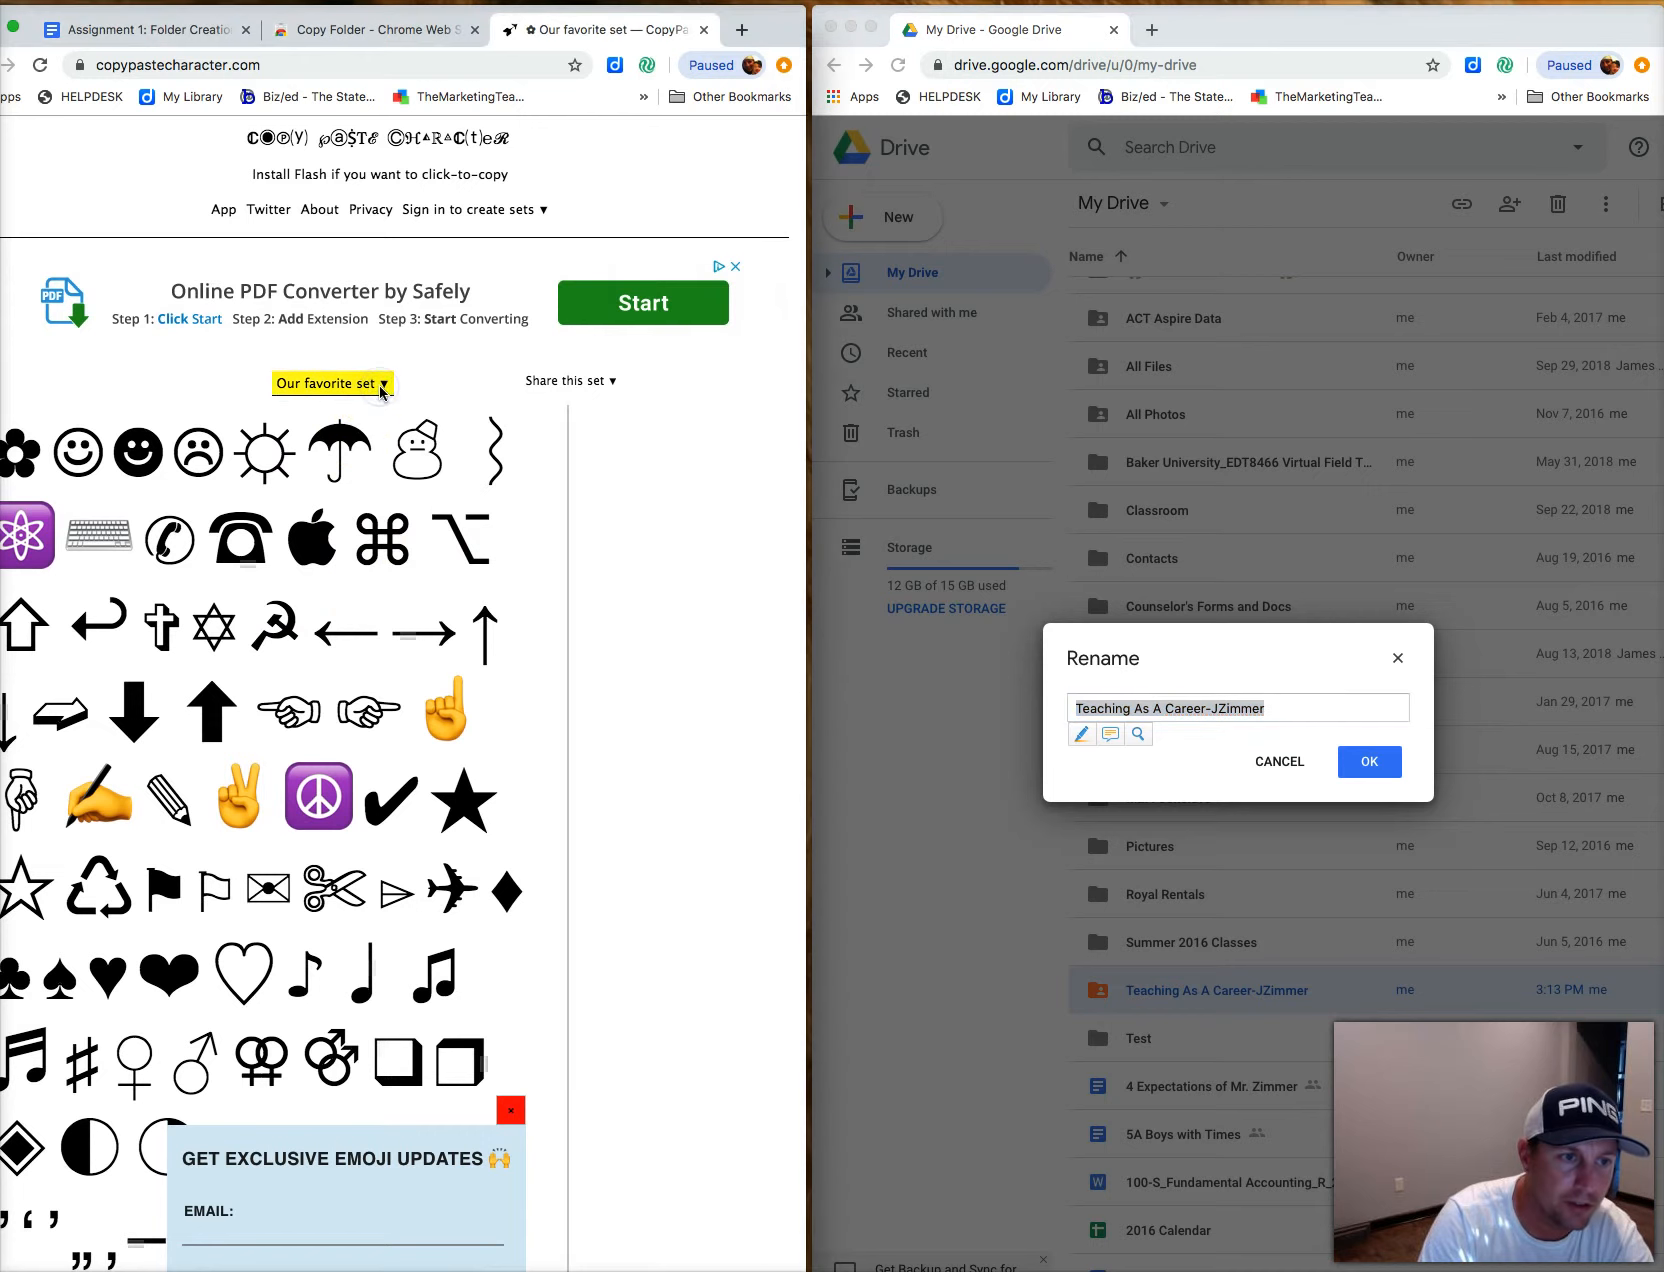
left_click(381, 386)
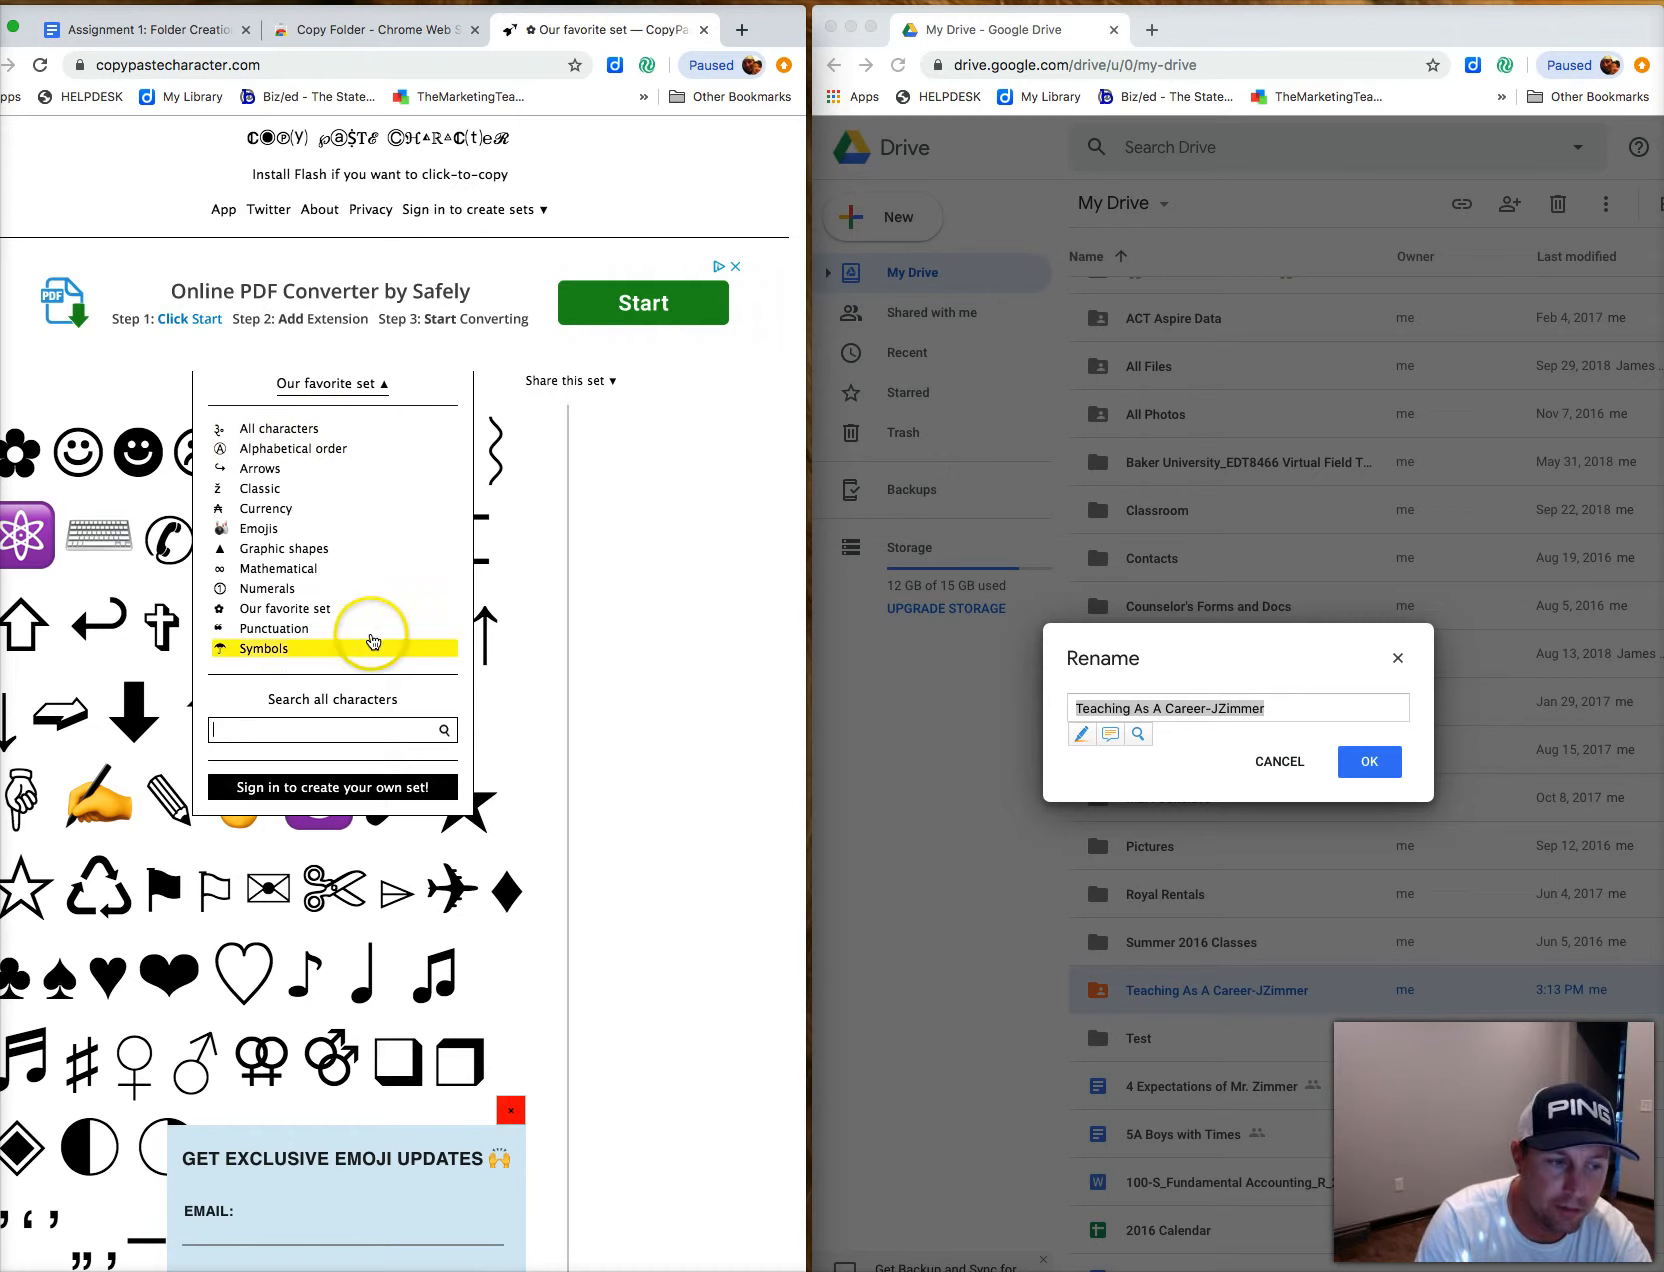
left_click(258, 528)
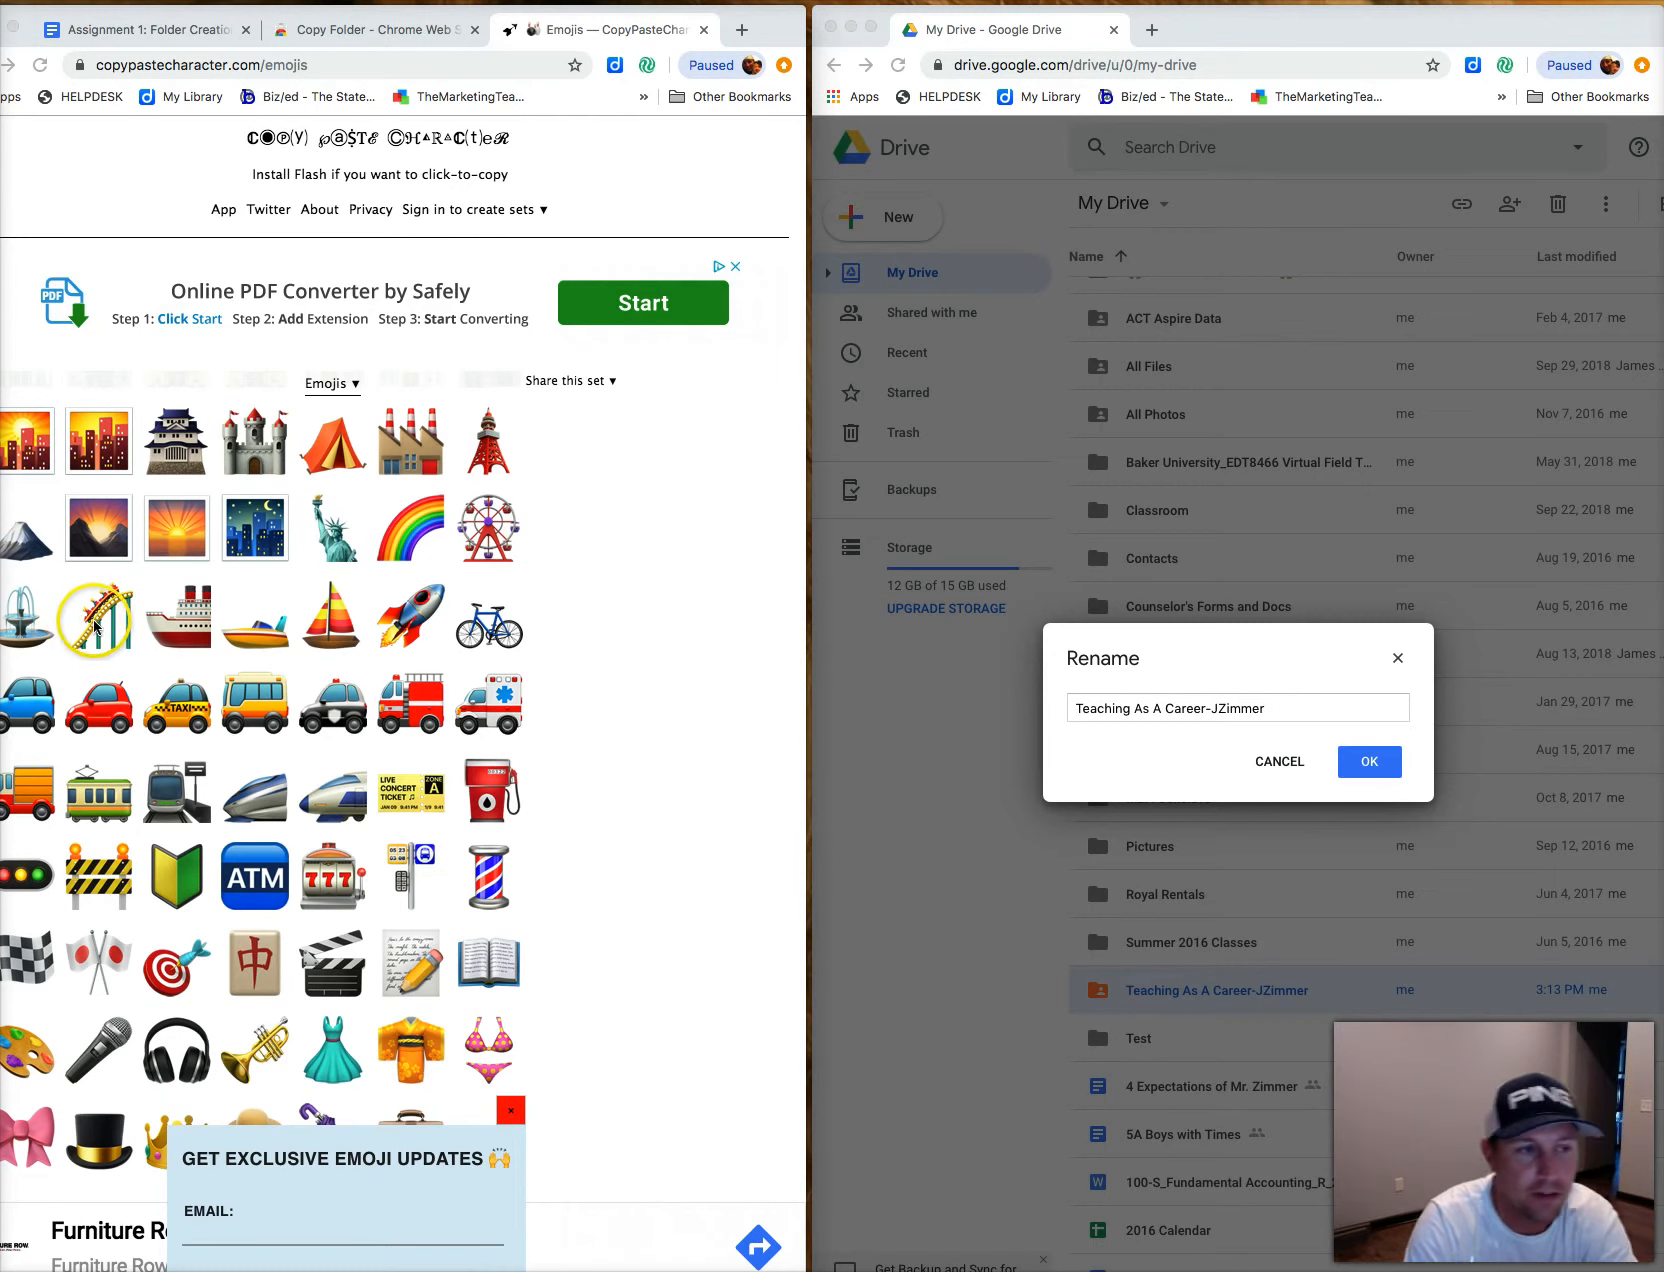
Select the roller-coaster emoji and place the cursor in Drive's rename field.
left_click(85, 622)
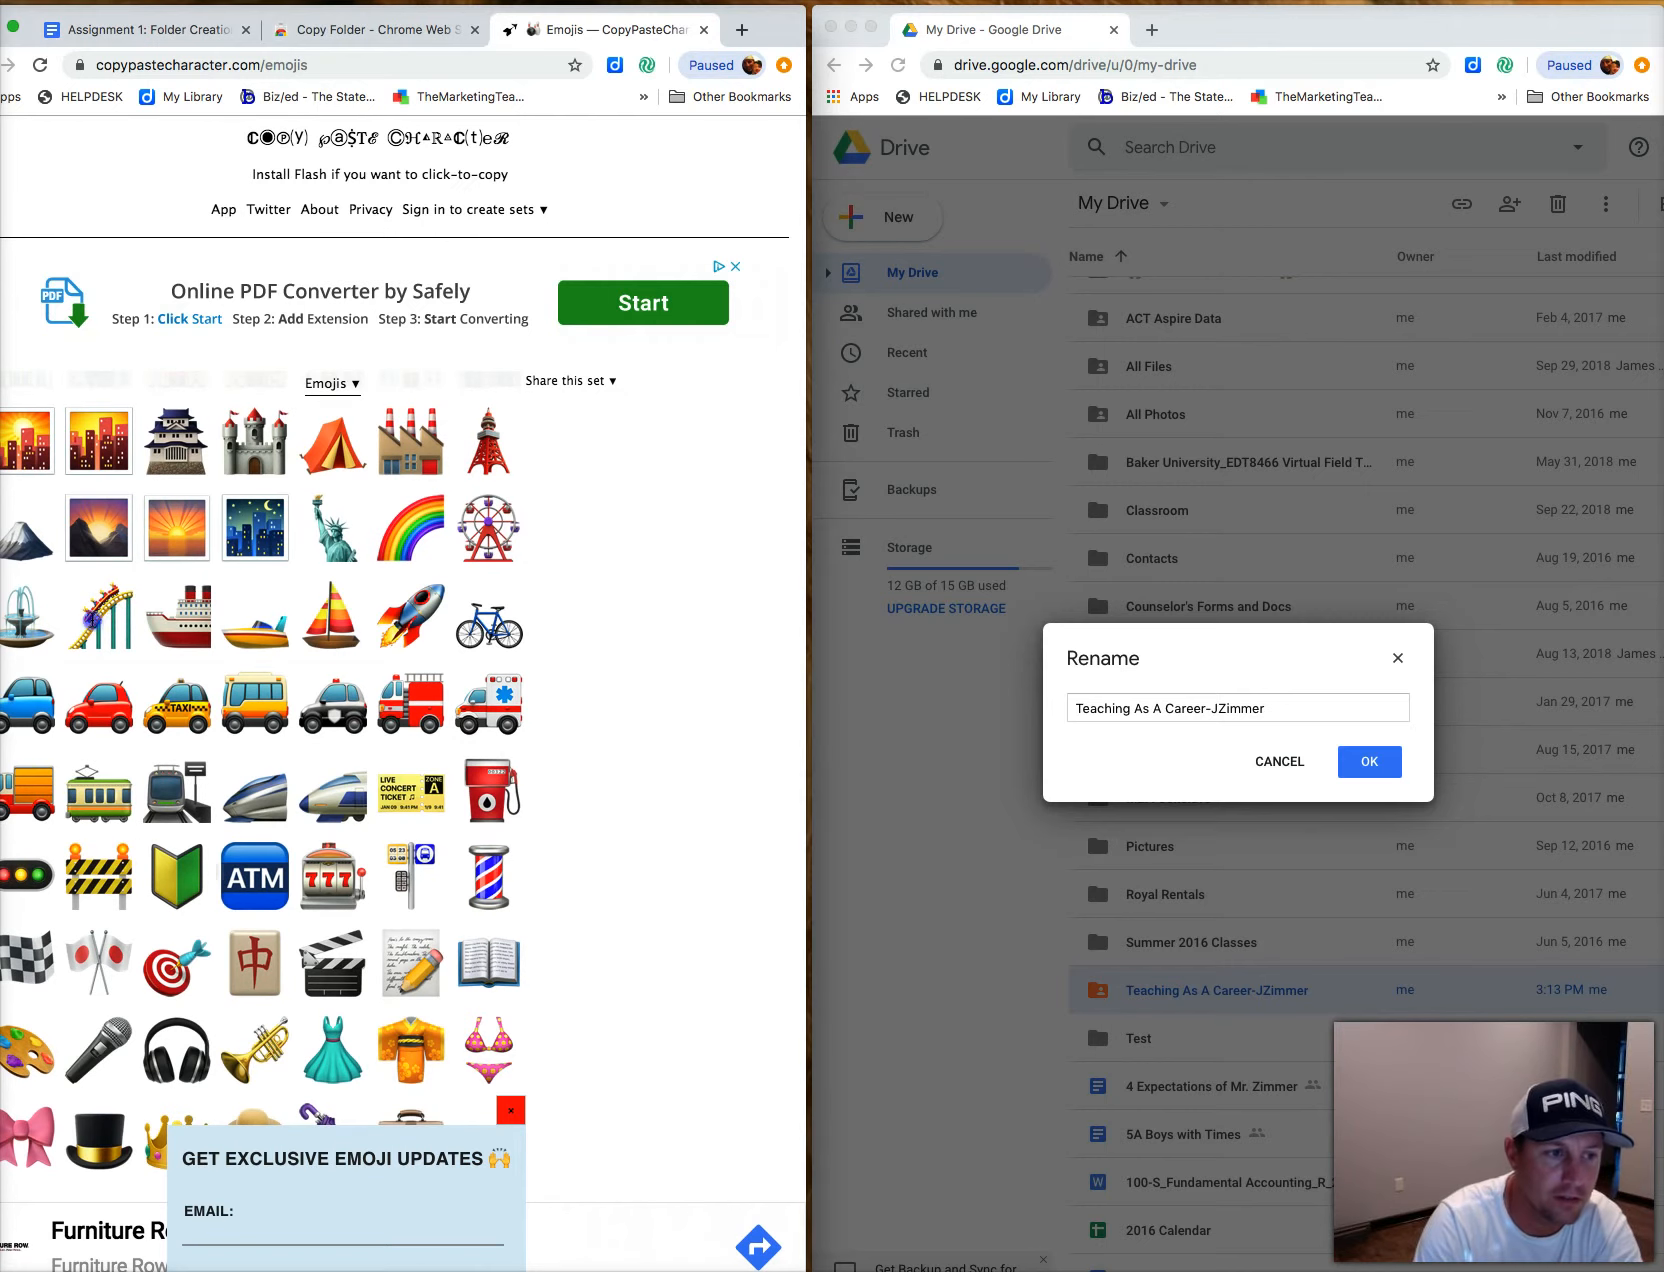
left_click_drag(92, 620, 119, 625)
key("super+c")
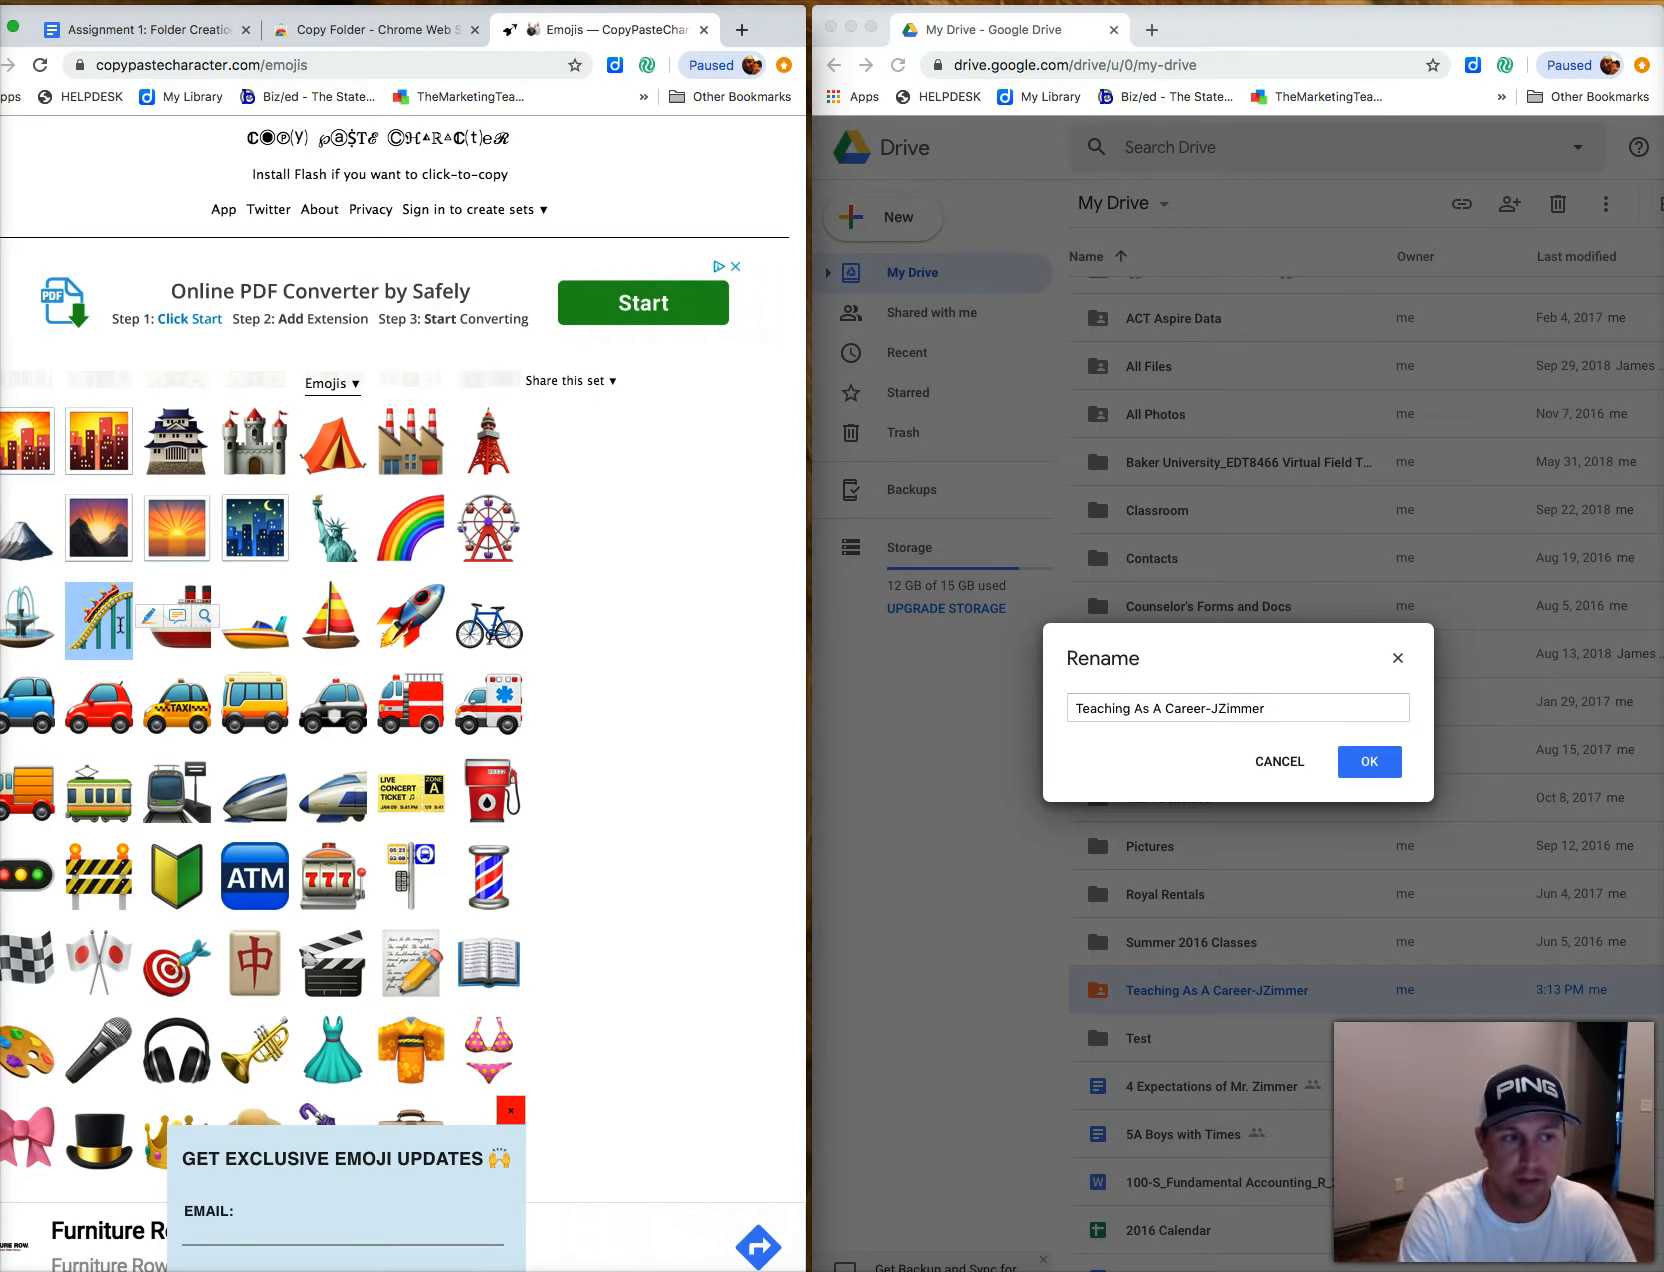
left_click(1071, 708)
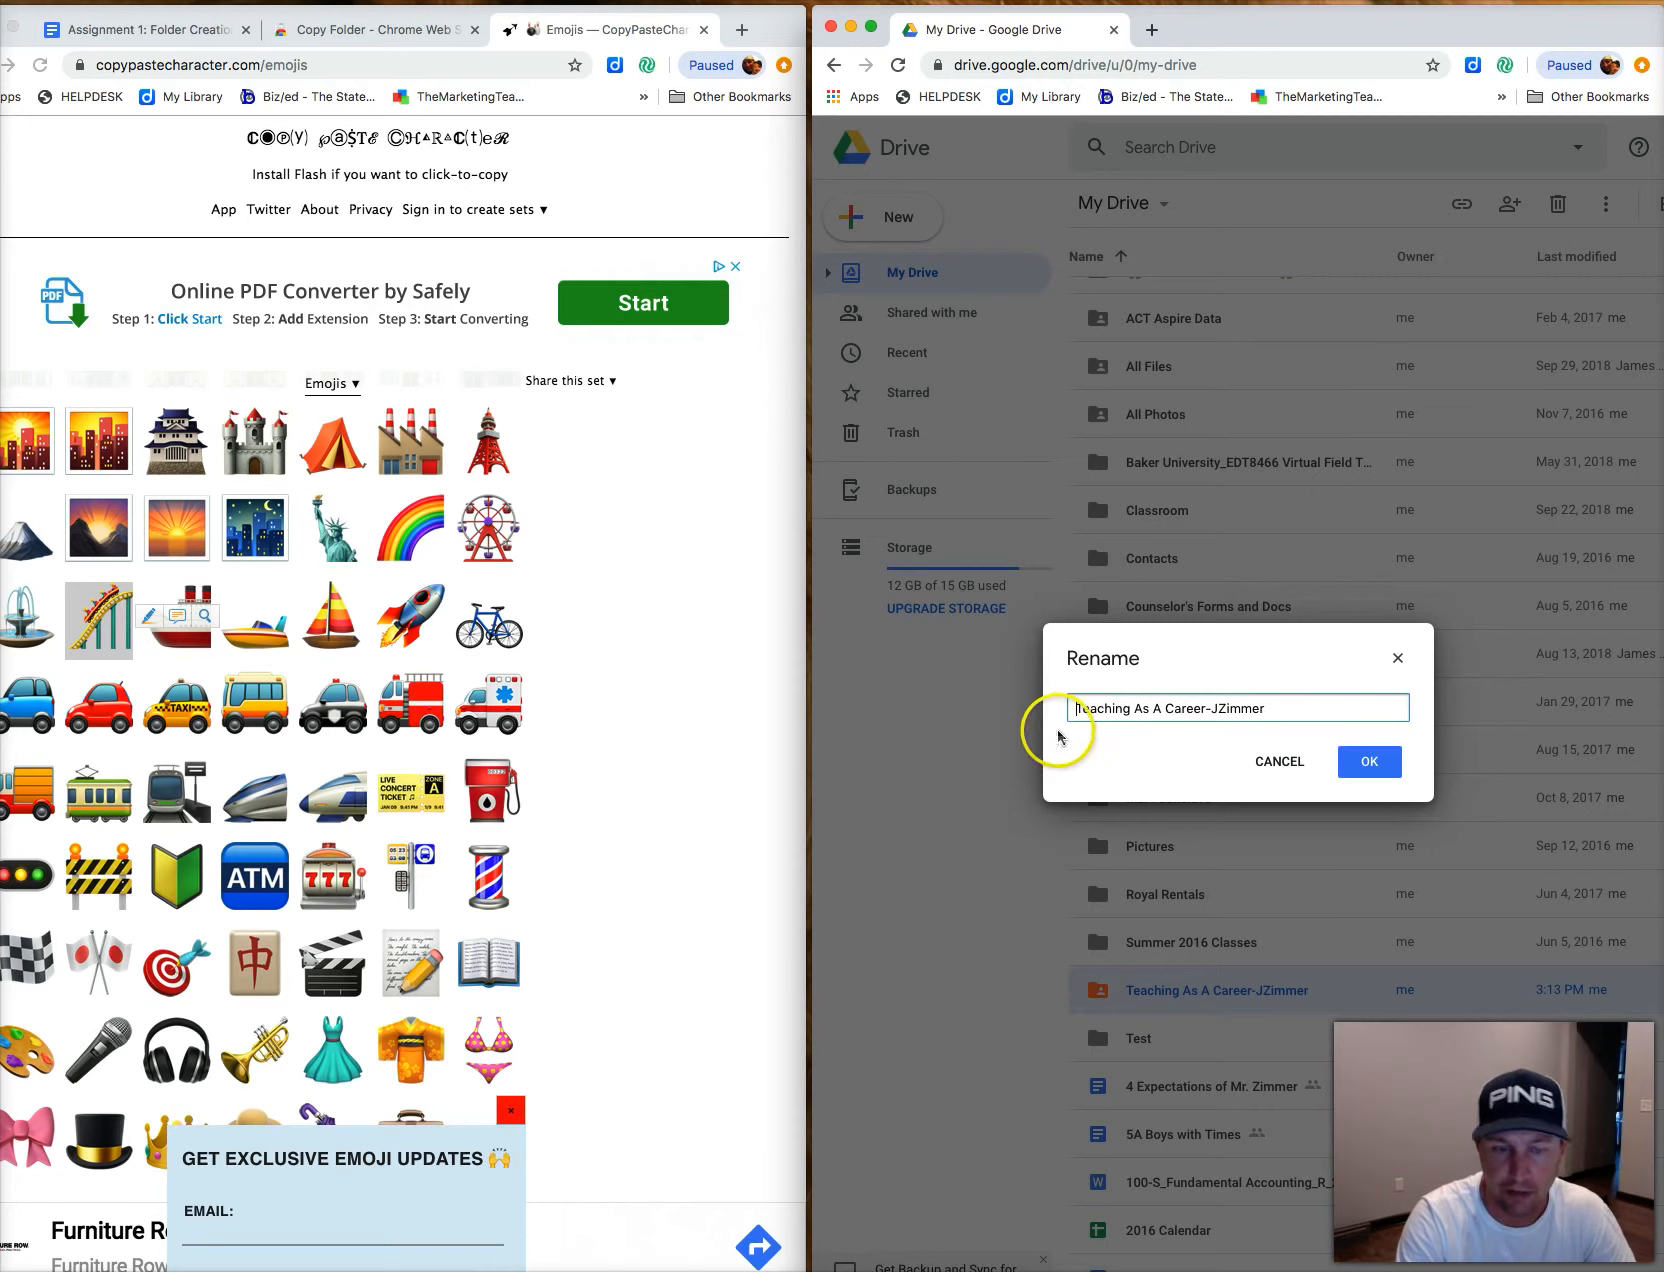
Paste roller-coaster emojis around 'Teaching As A Career-JZimmer' and confirm the new name.
key("super+v")
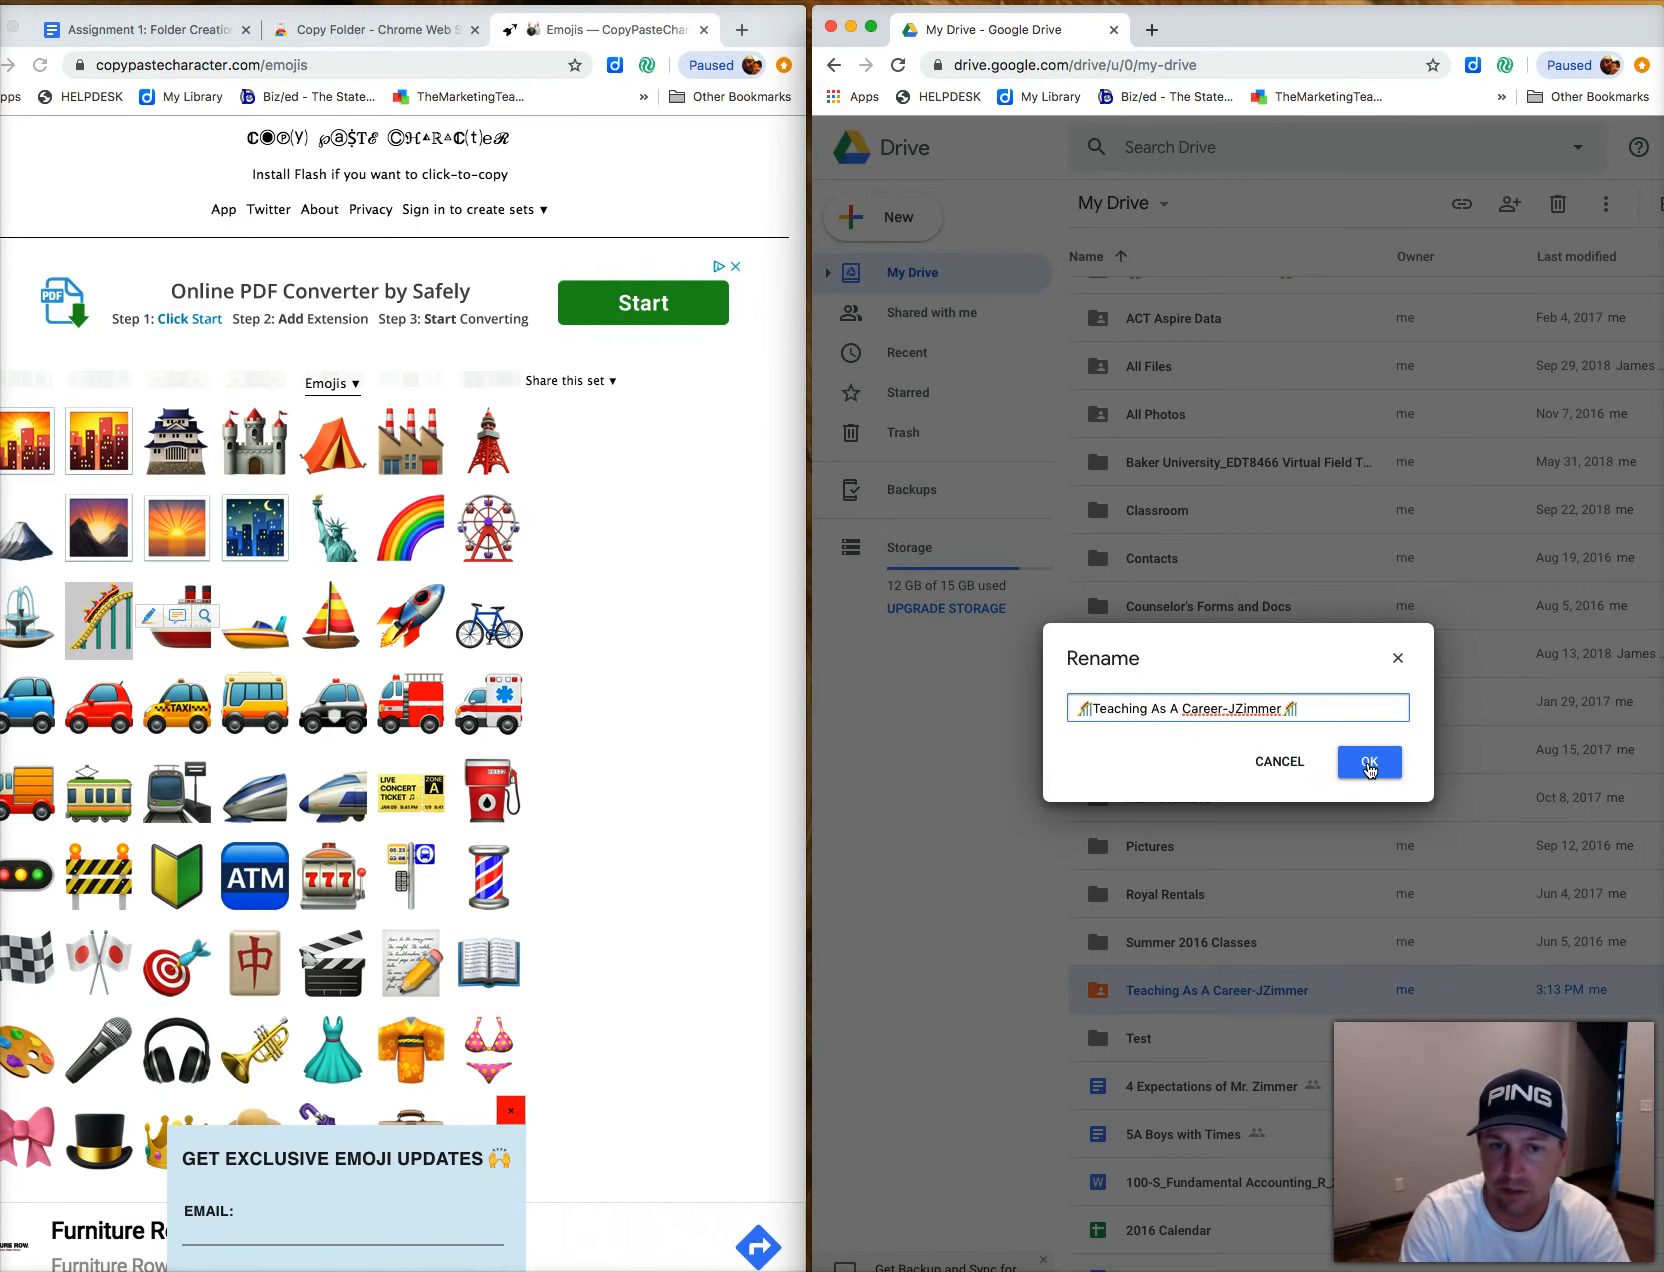
left_click(1369, 767)
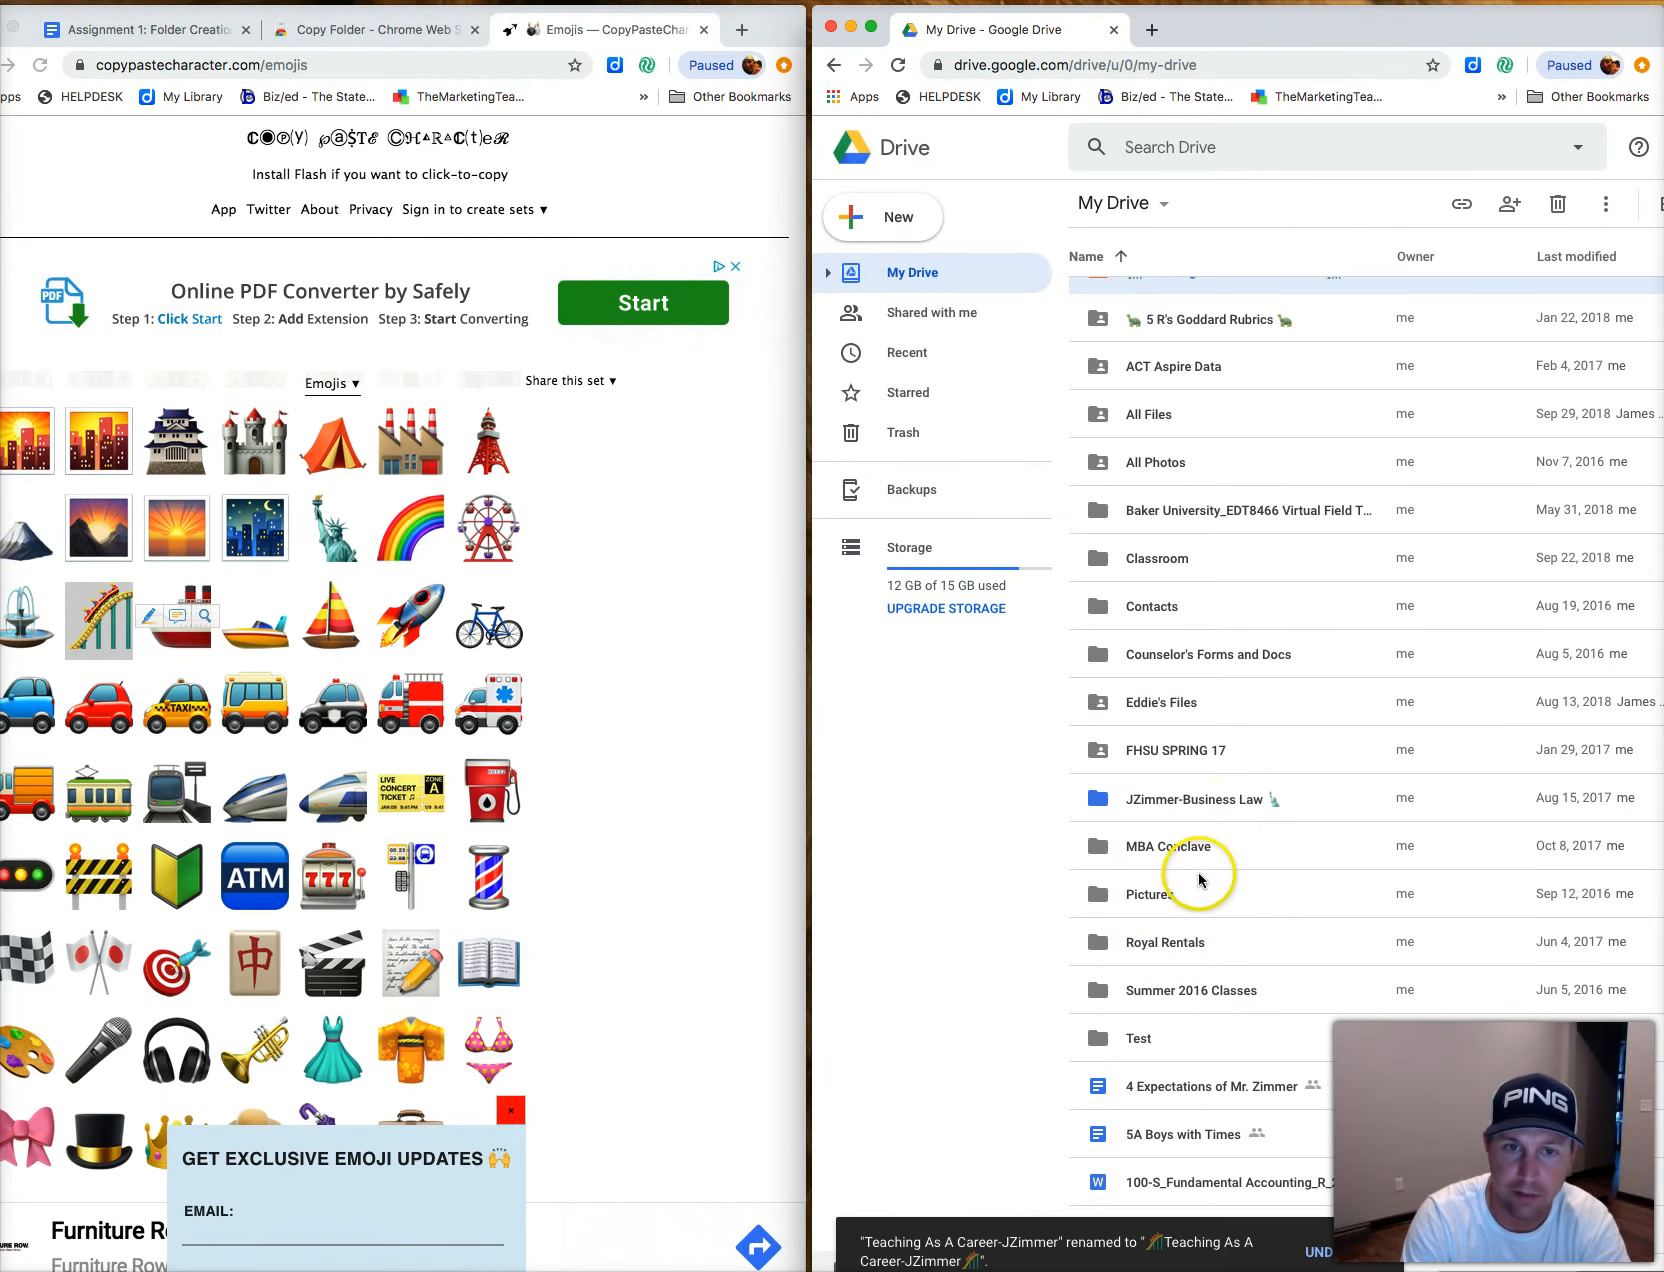
scroll(1200, 870, "up", 5)
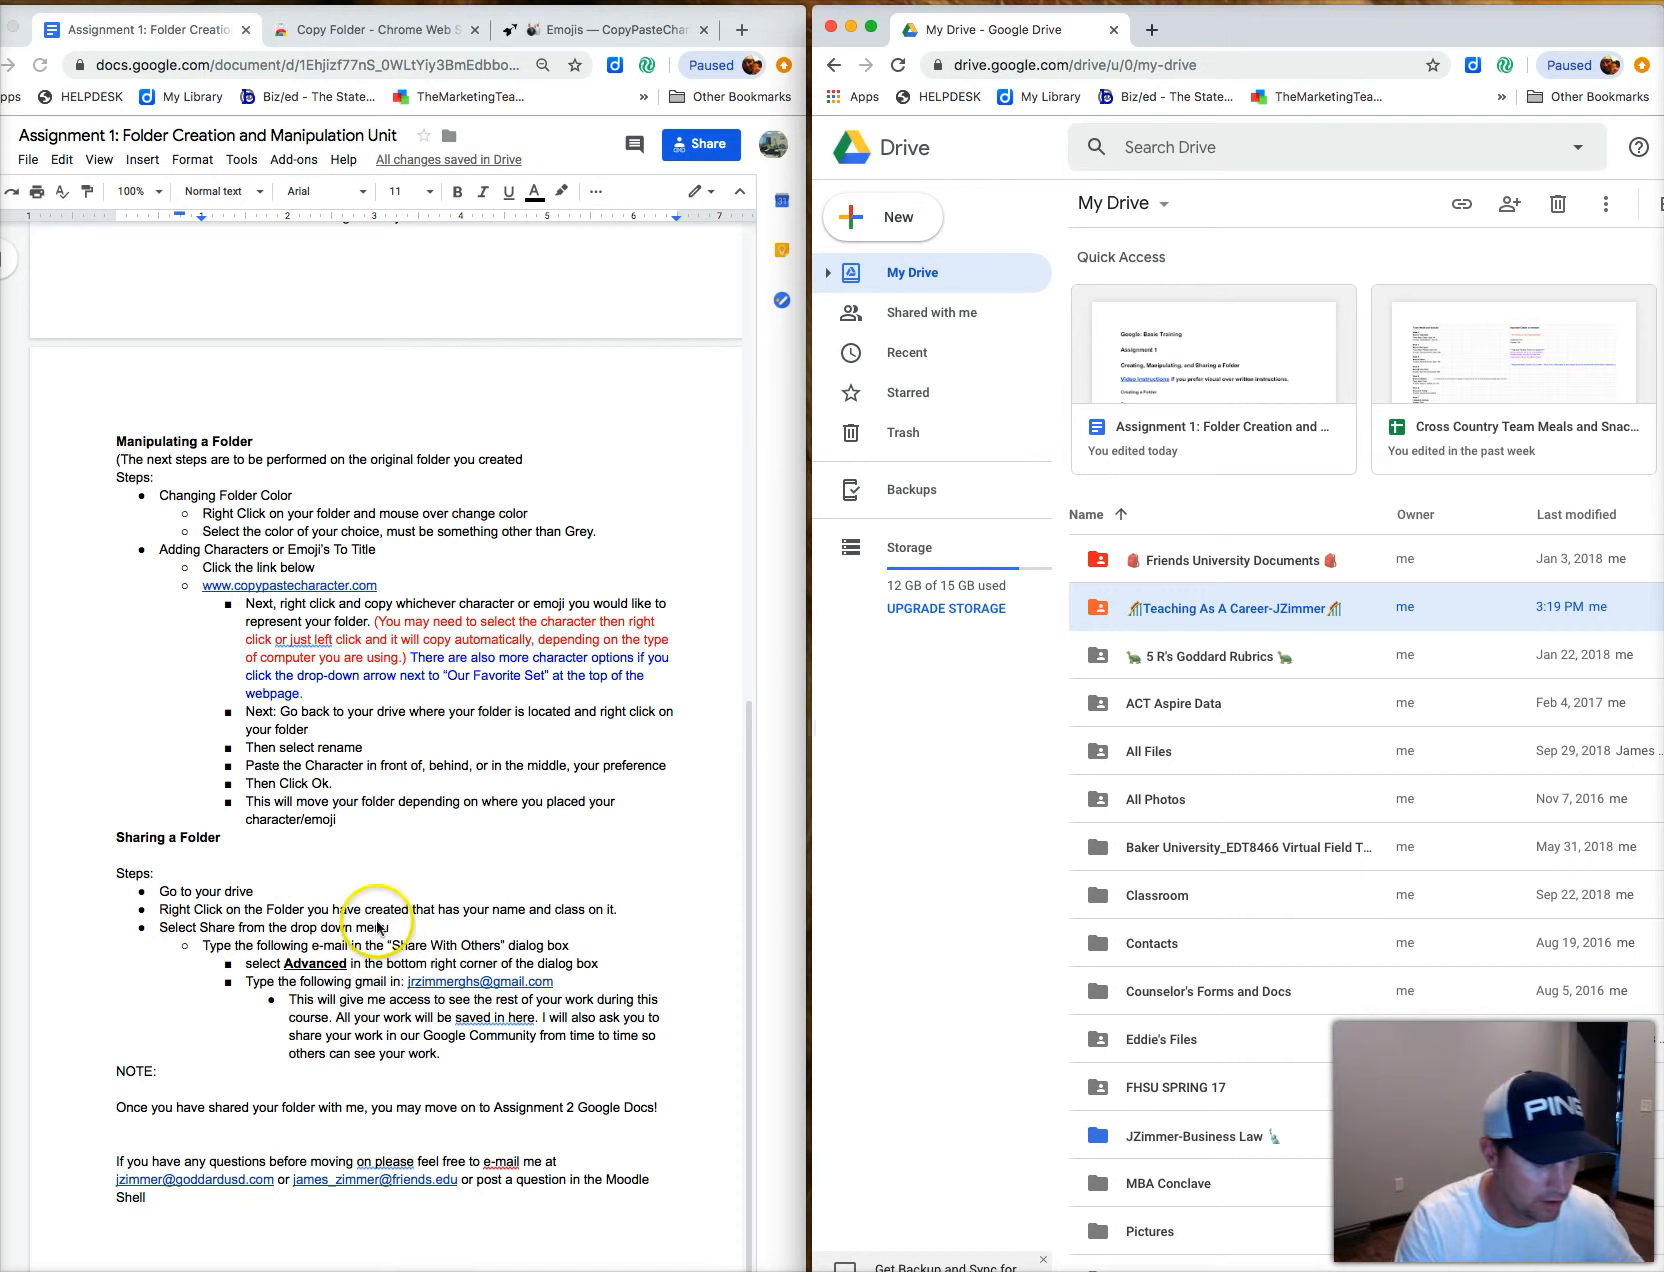
right_click(1220, 611)
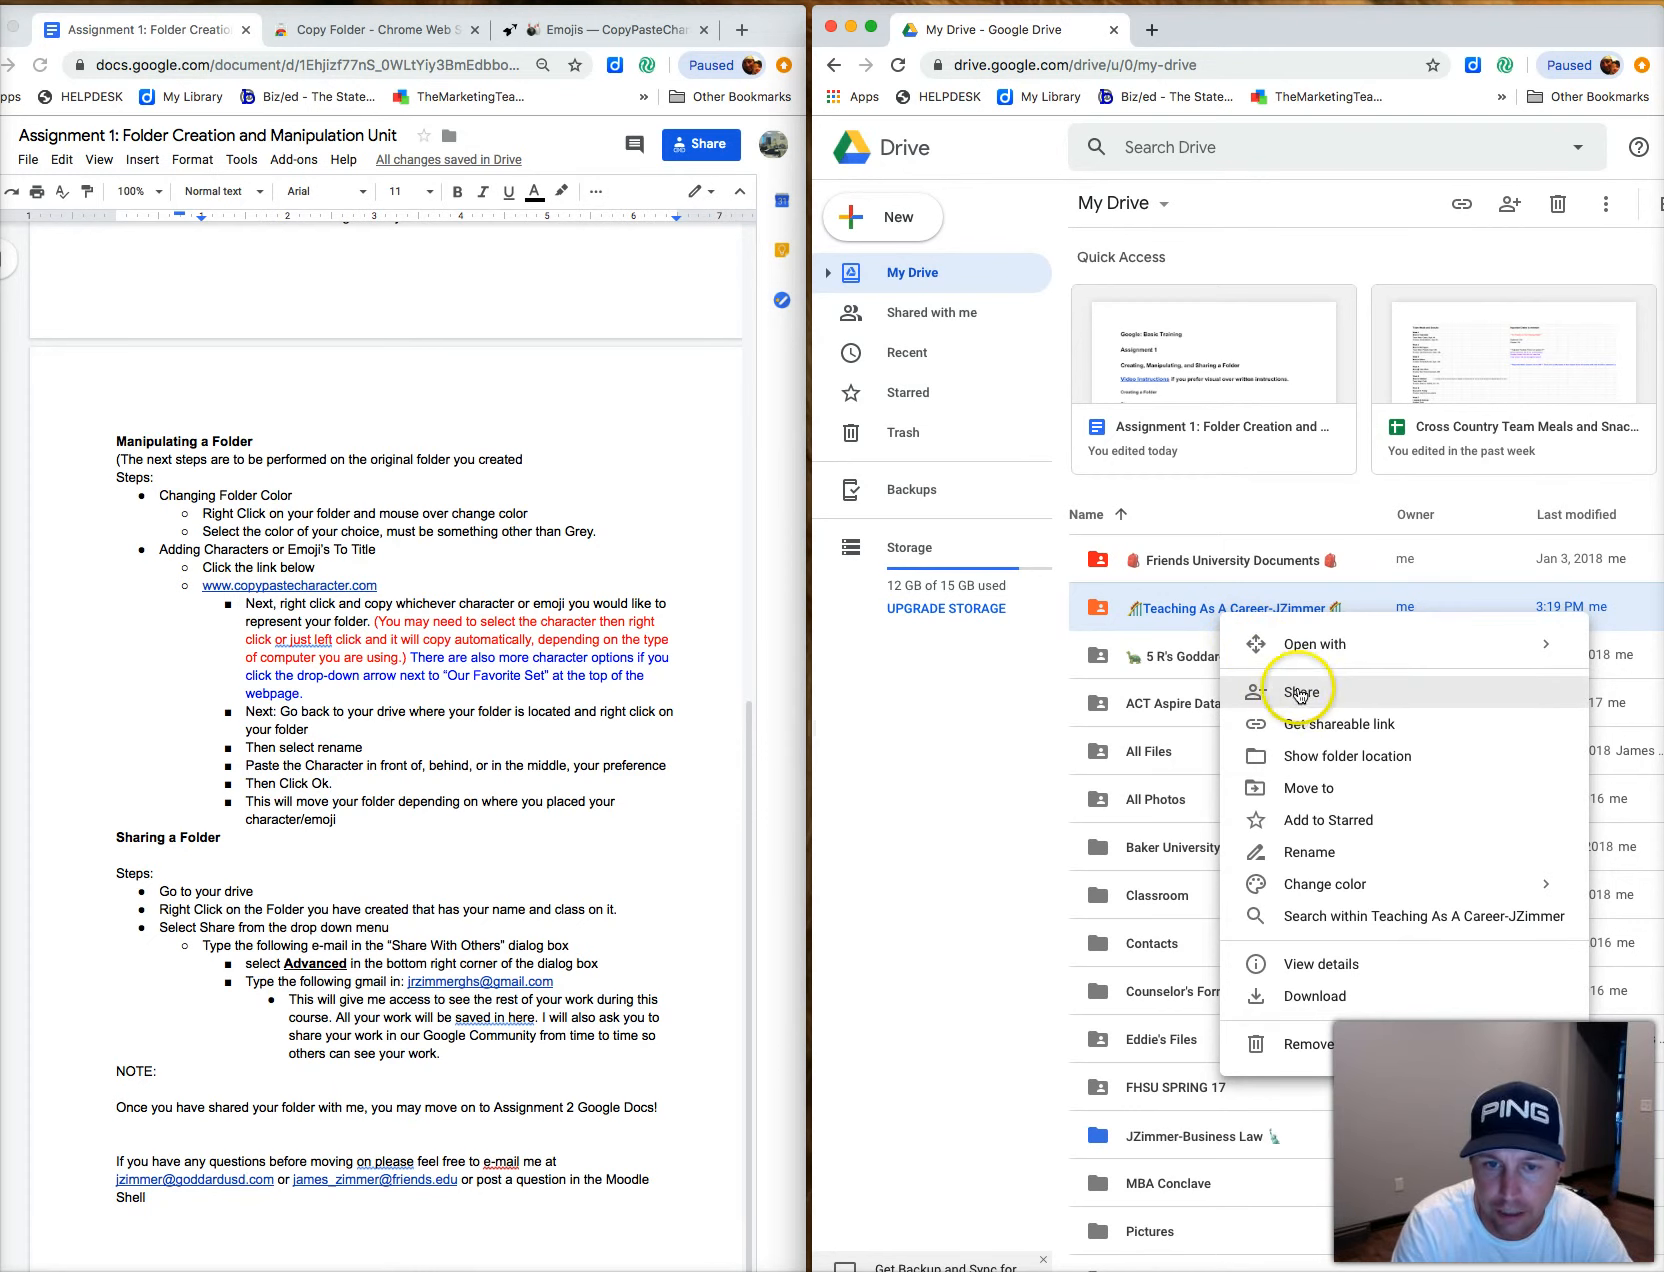
left_click(1318, 700)
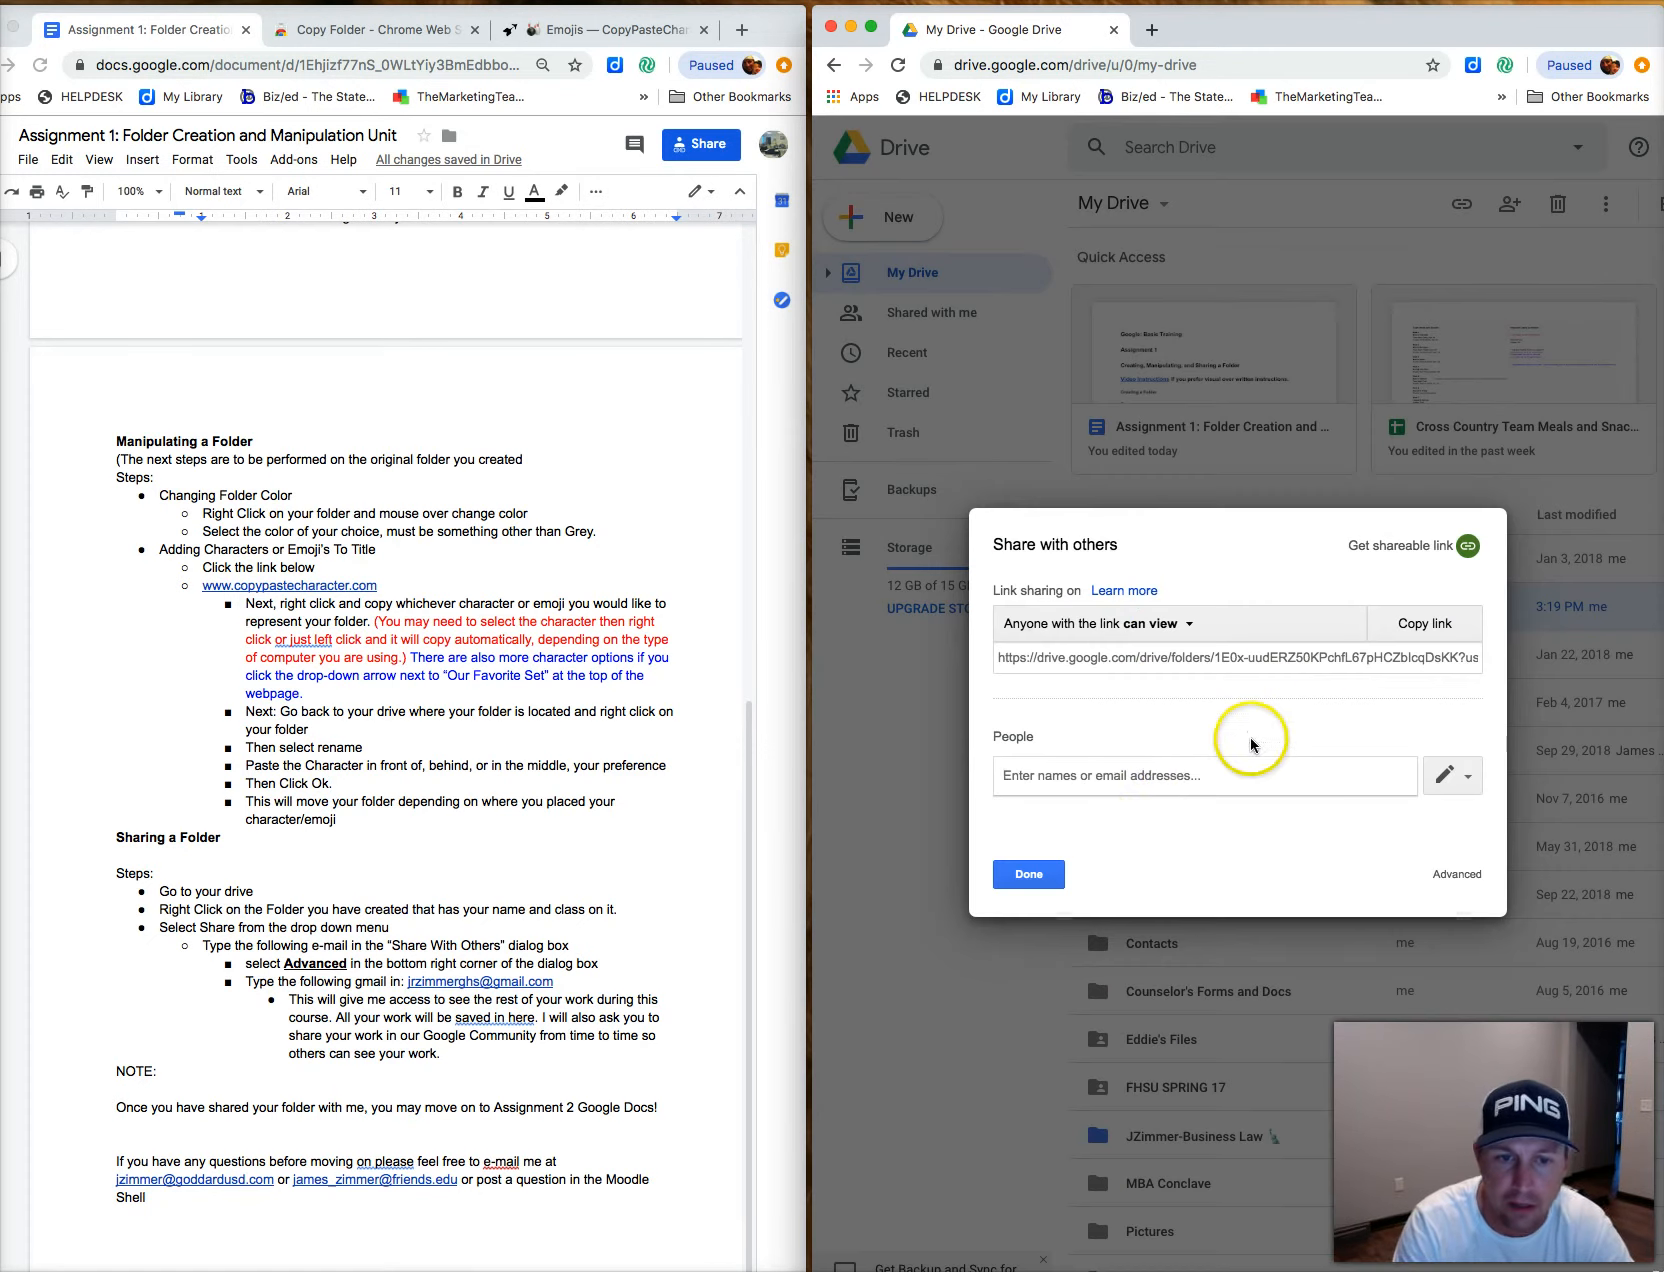
left_click(1036, 786)
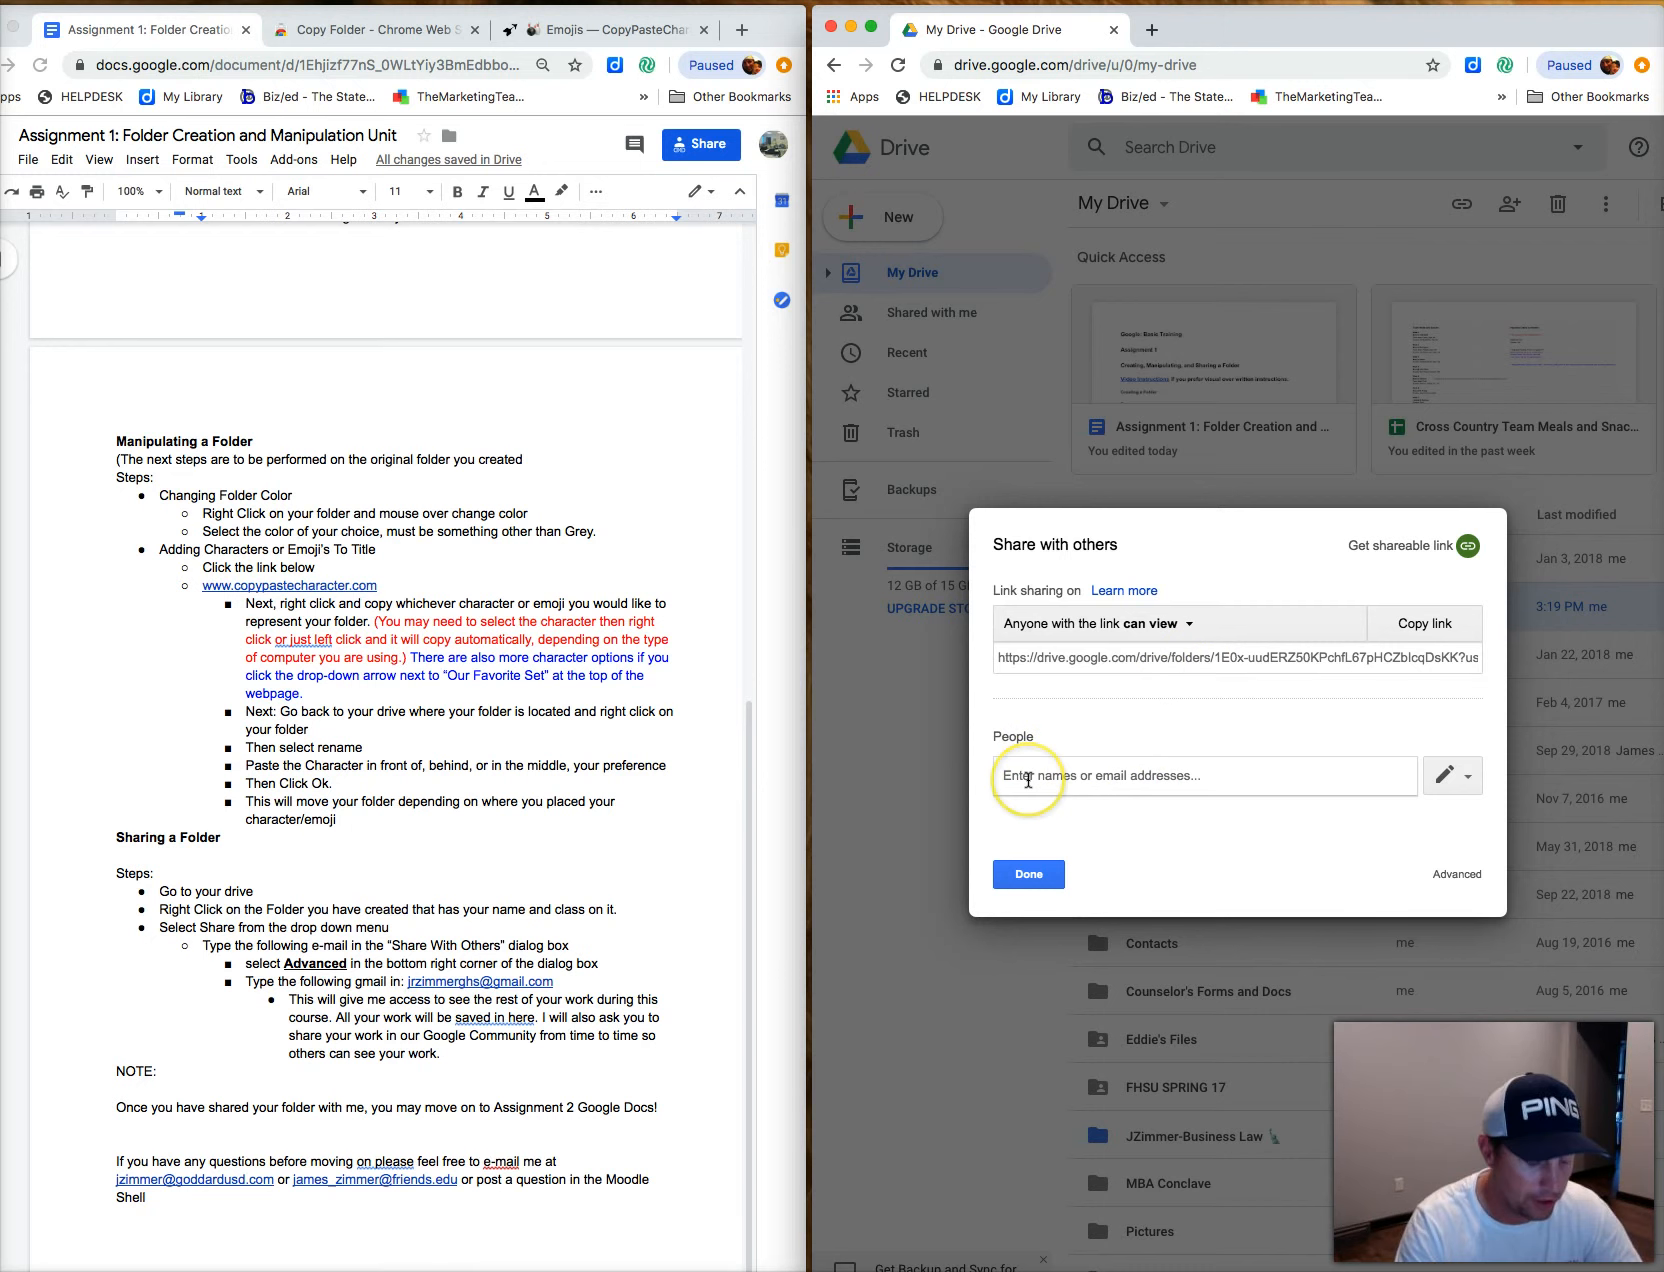
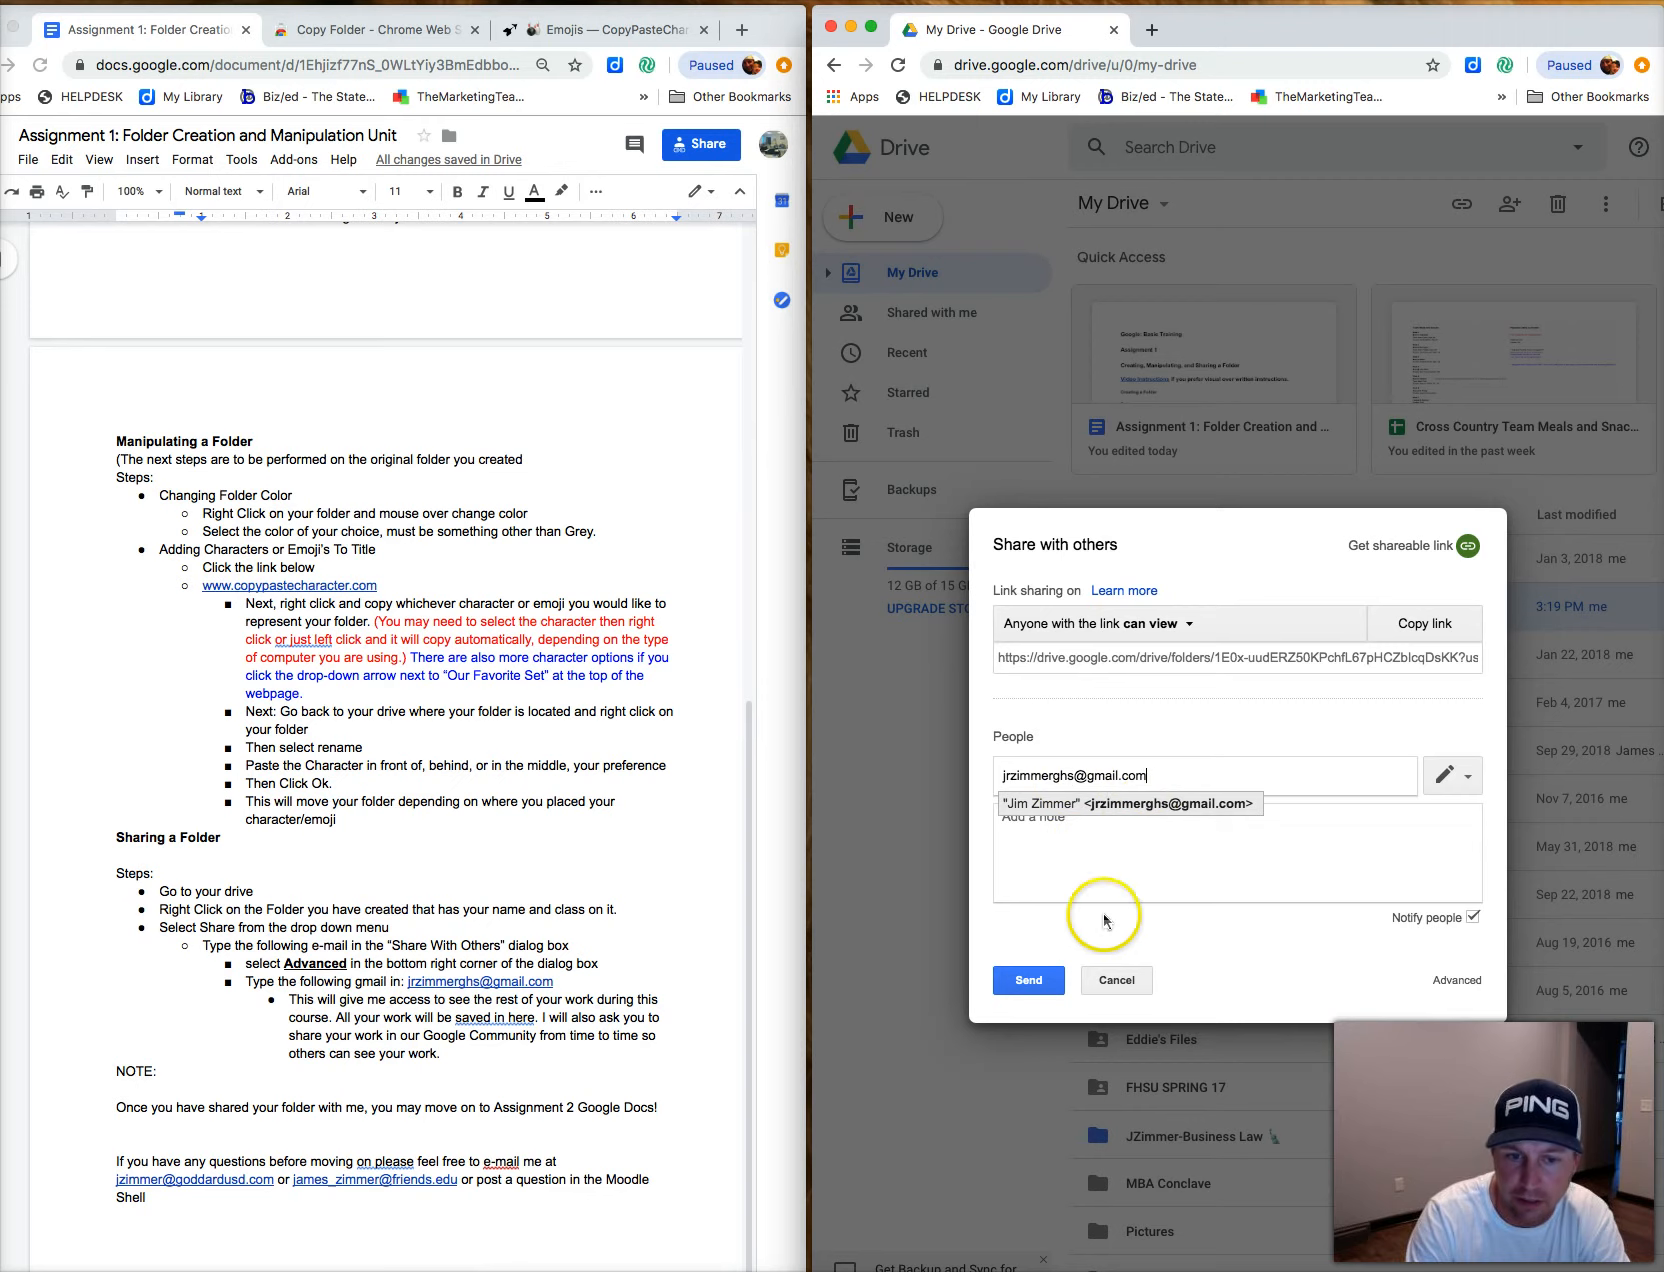
left_click(1025, 983)
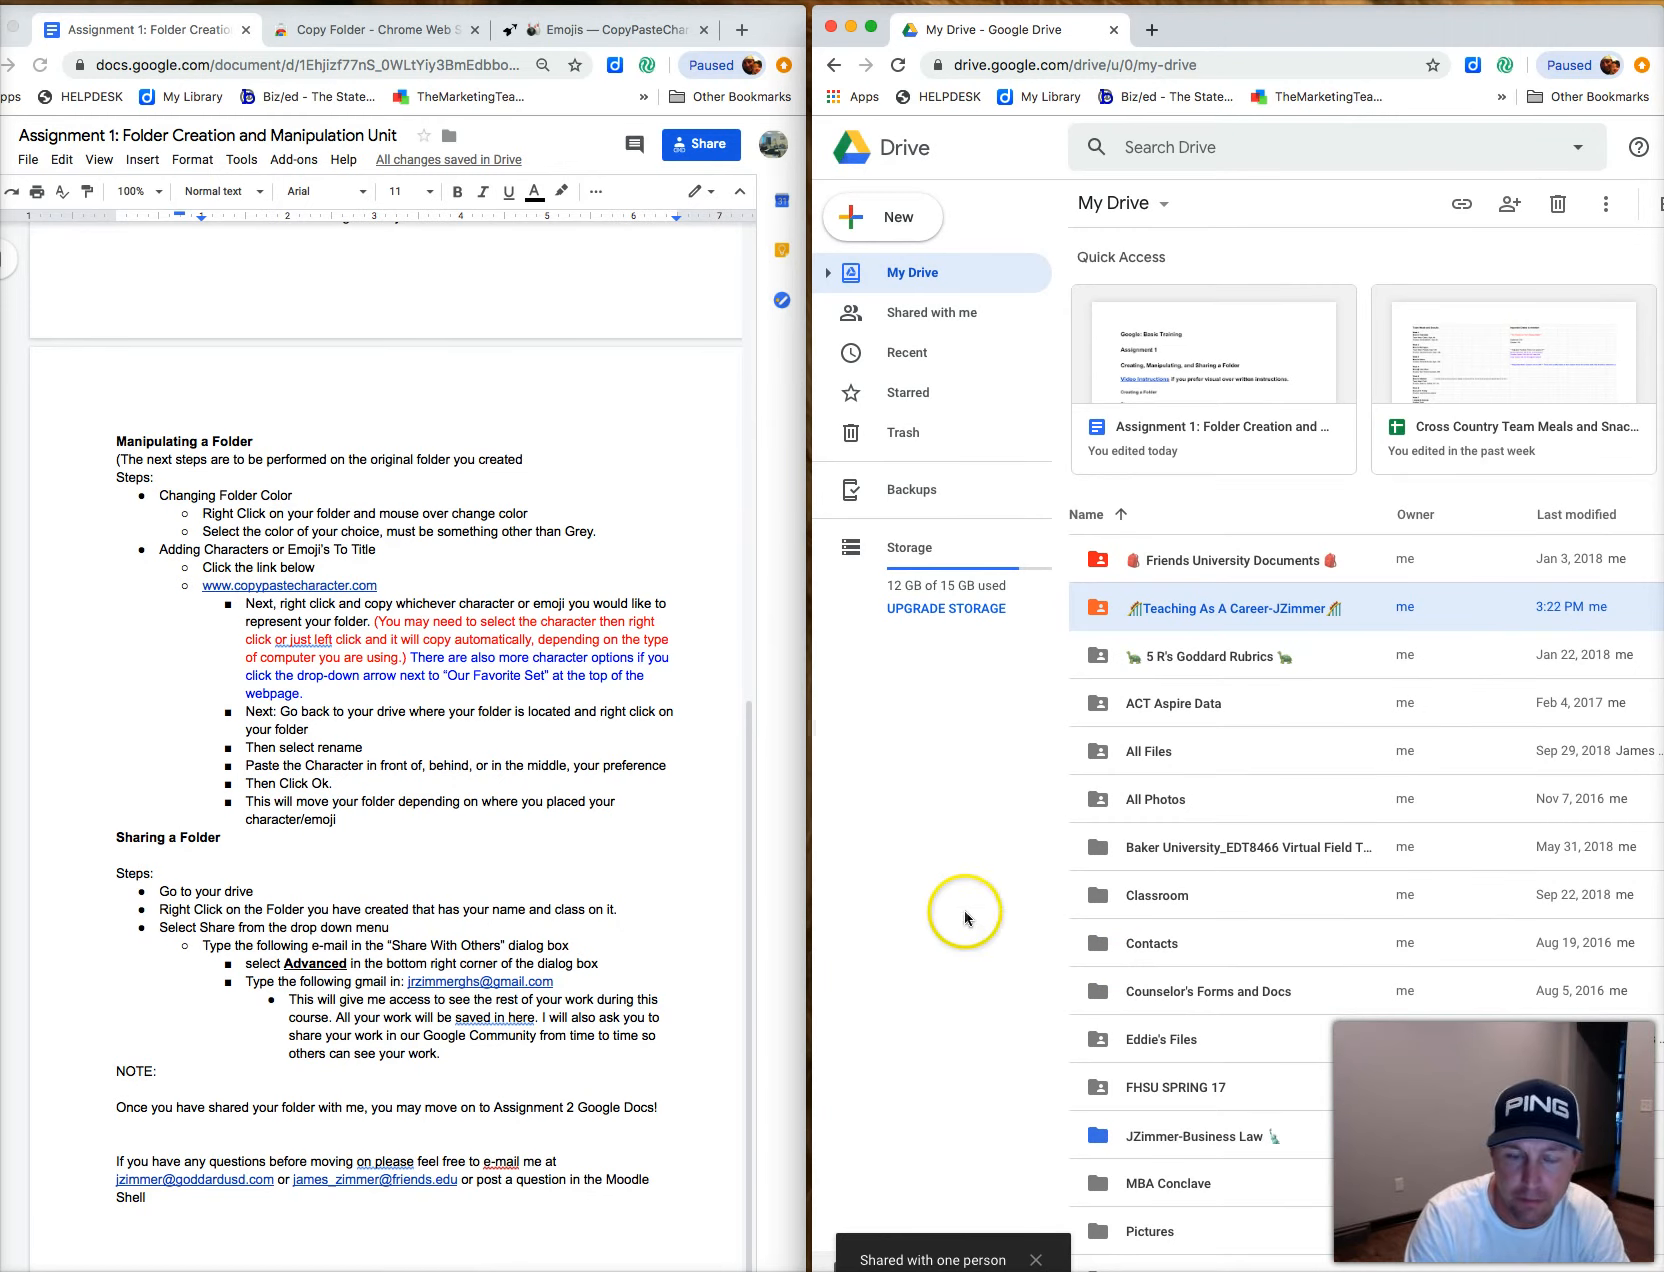
right_click(1244, 627)
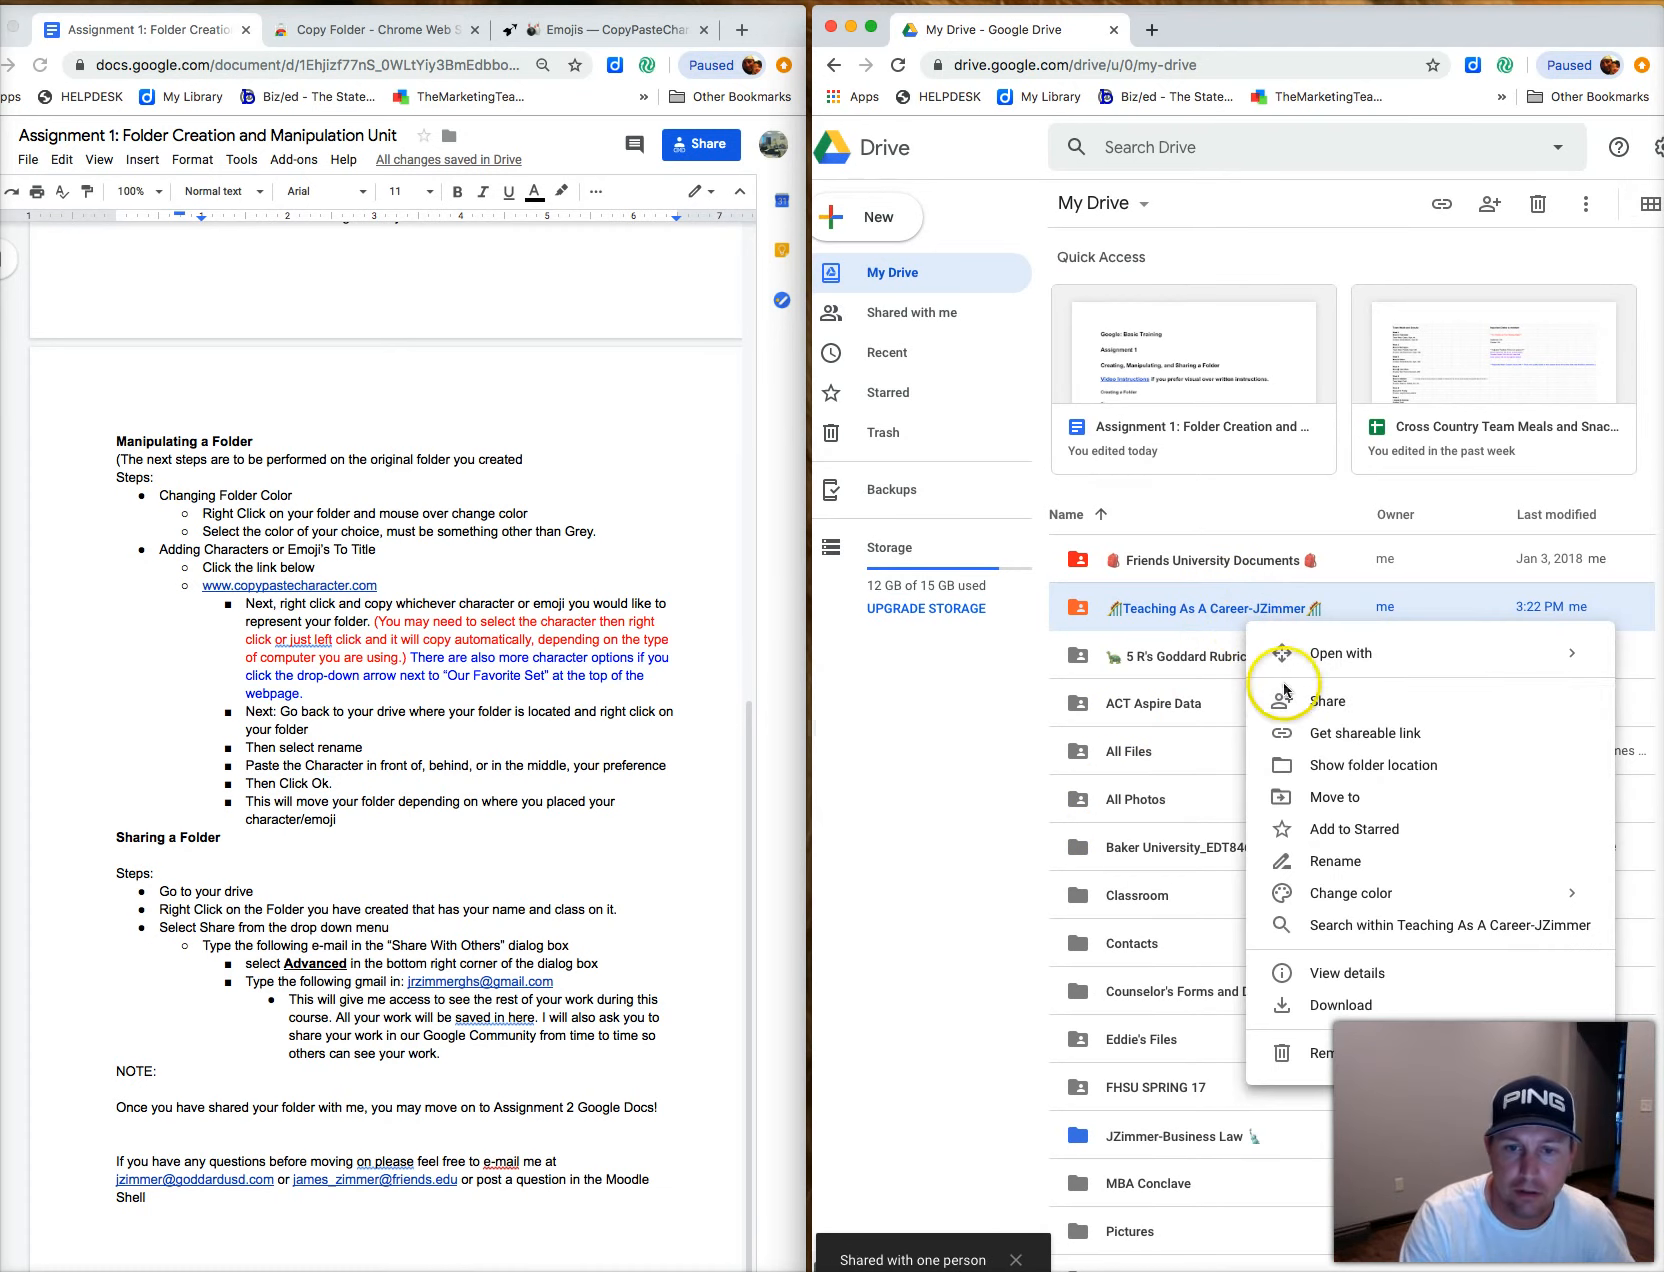
left_click(1303, 700)
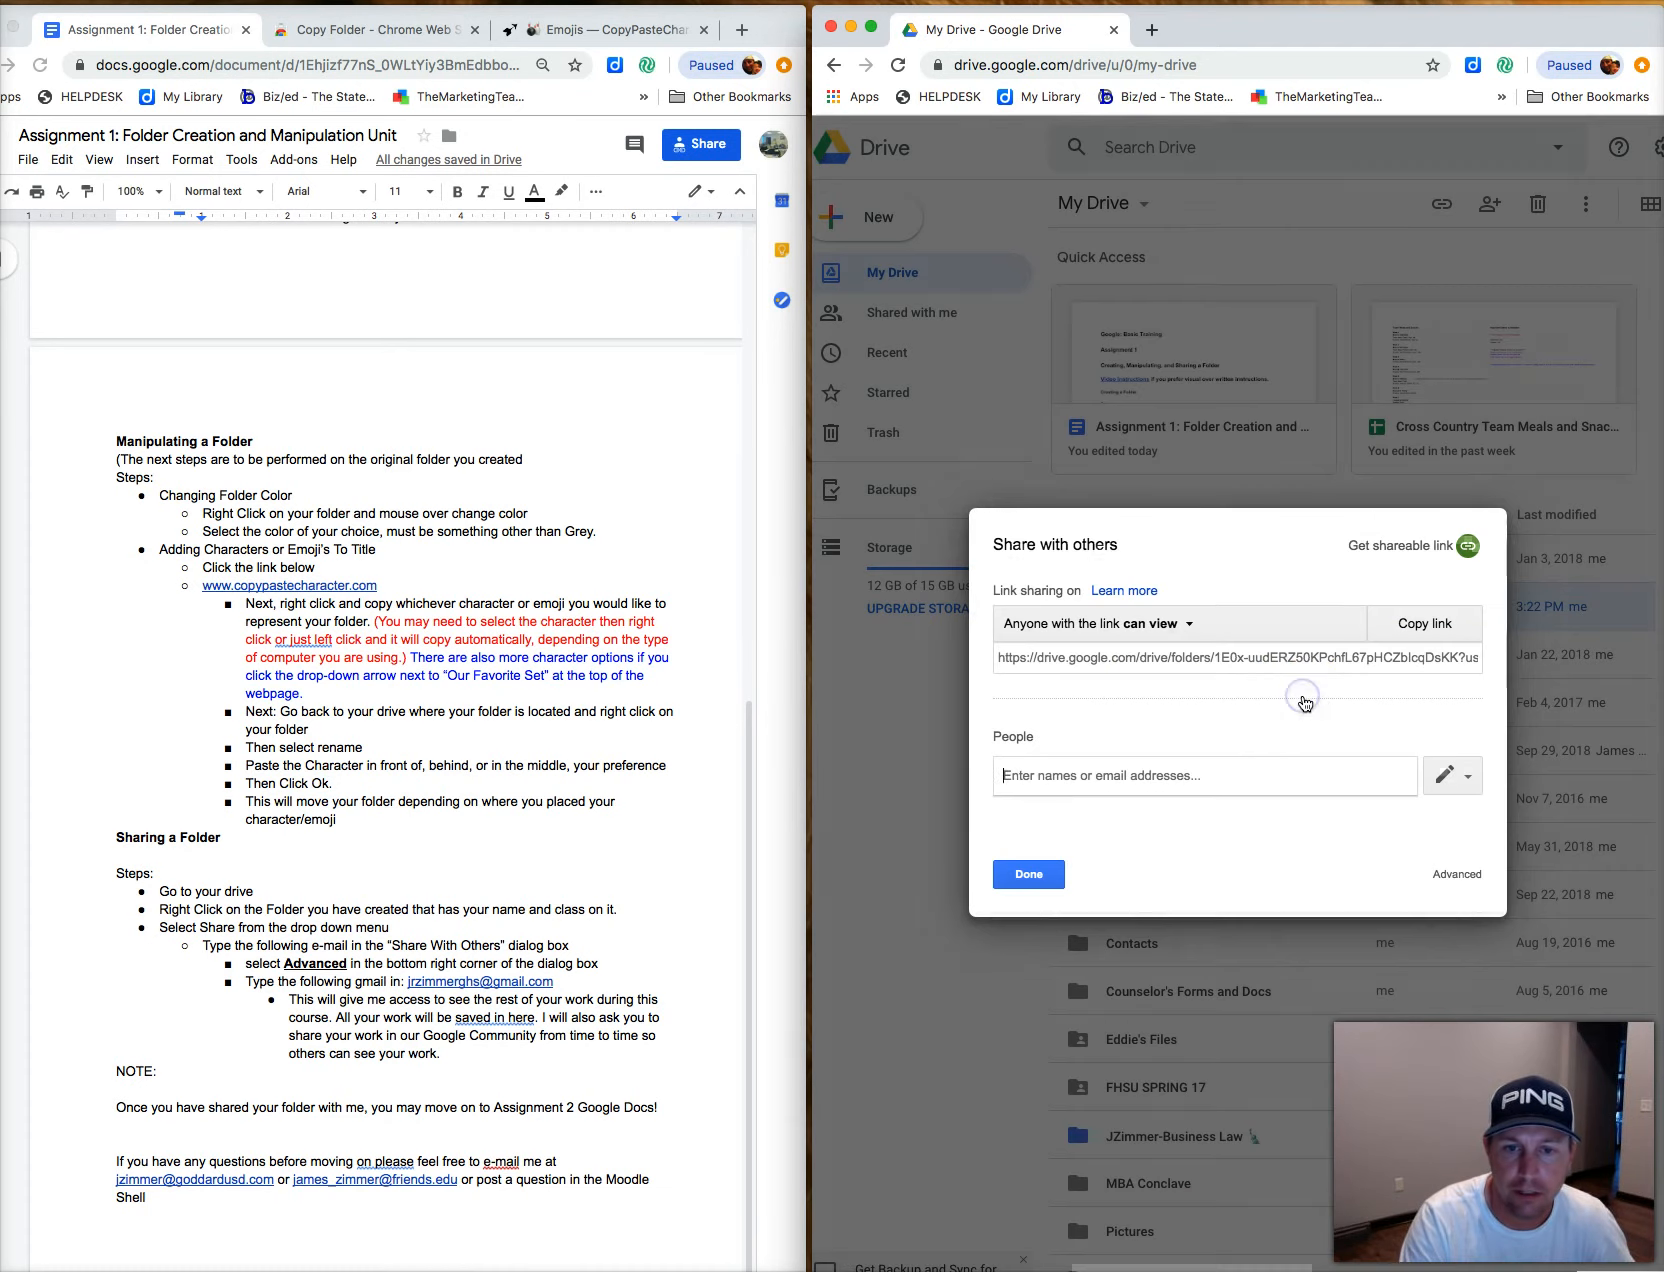
left_click(1099, 779)
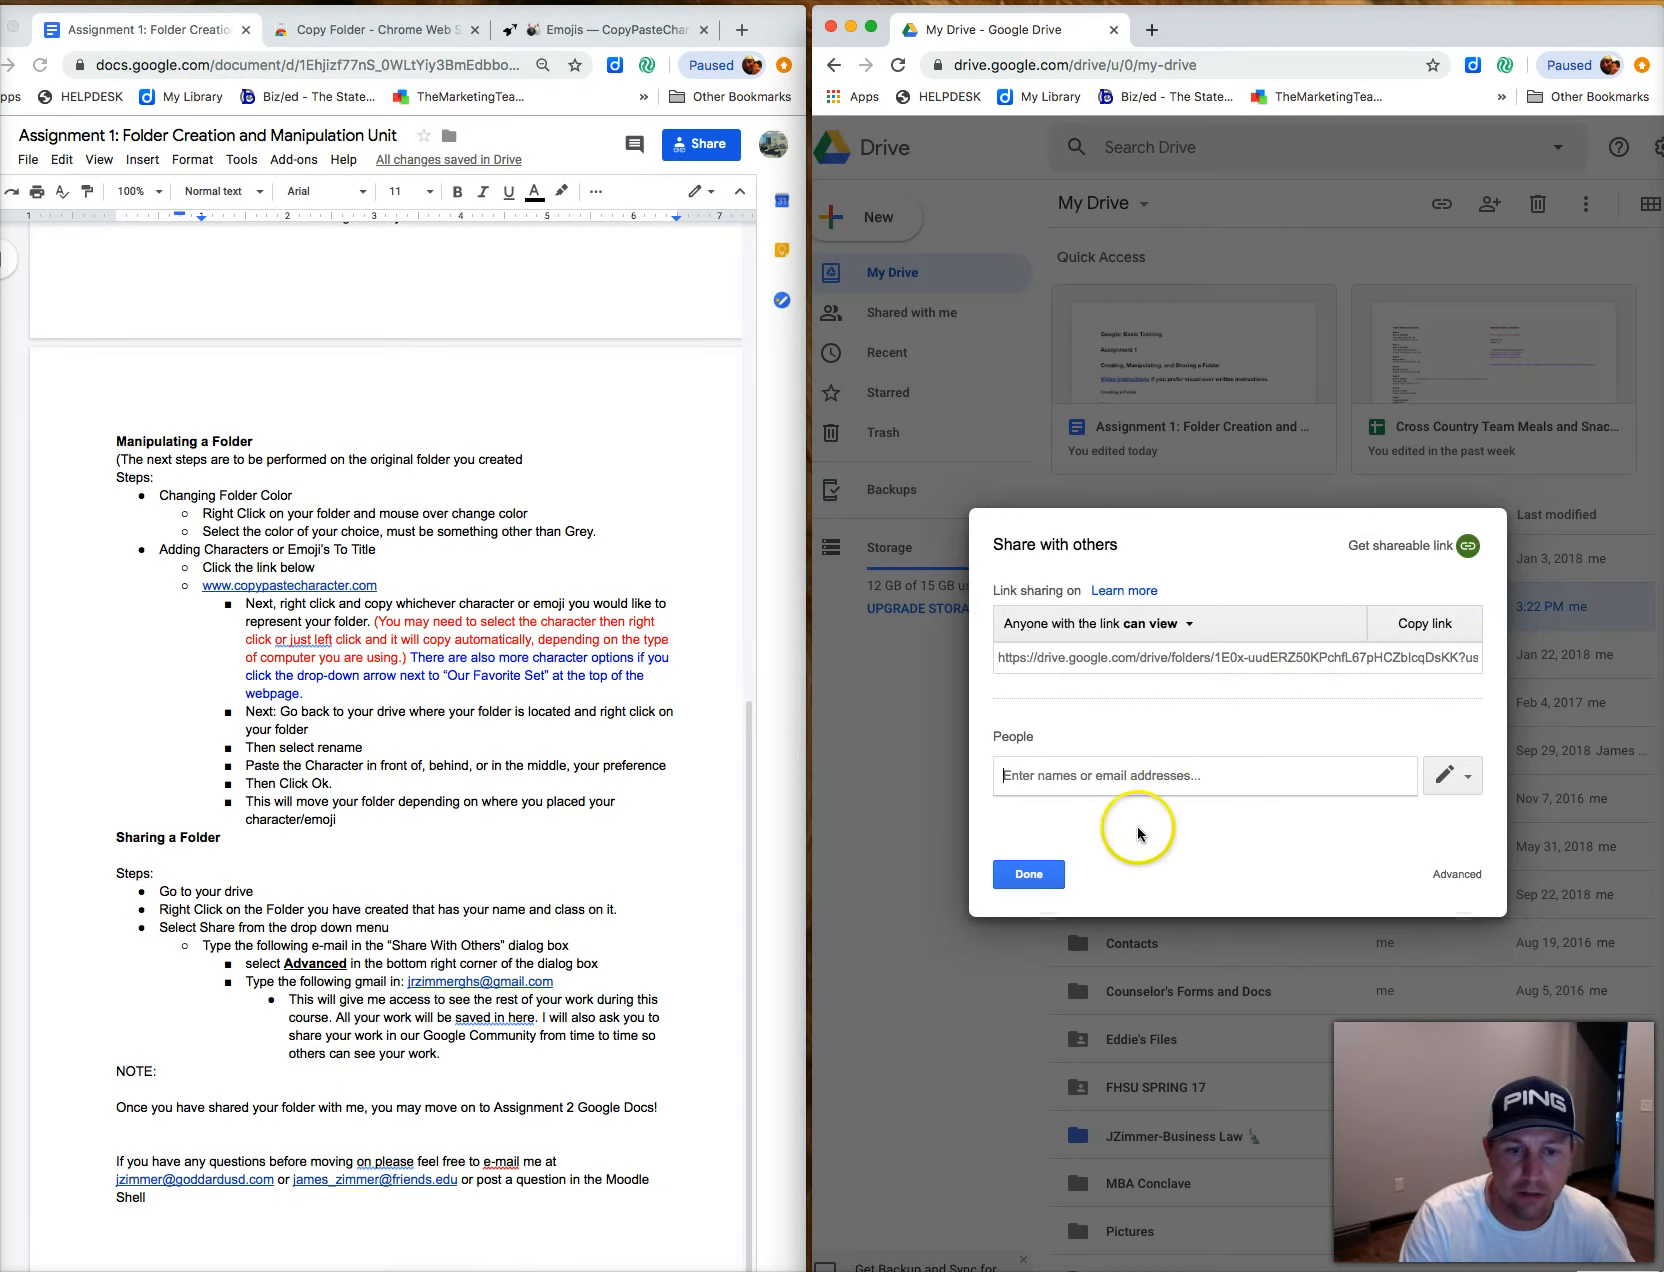
left_click(1468, 780)
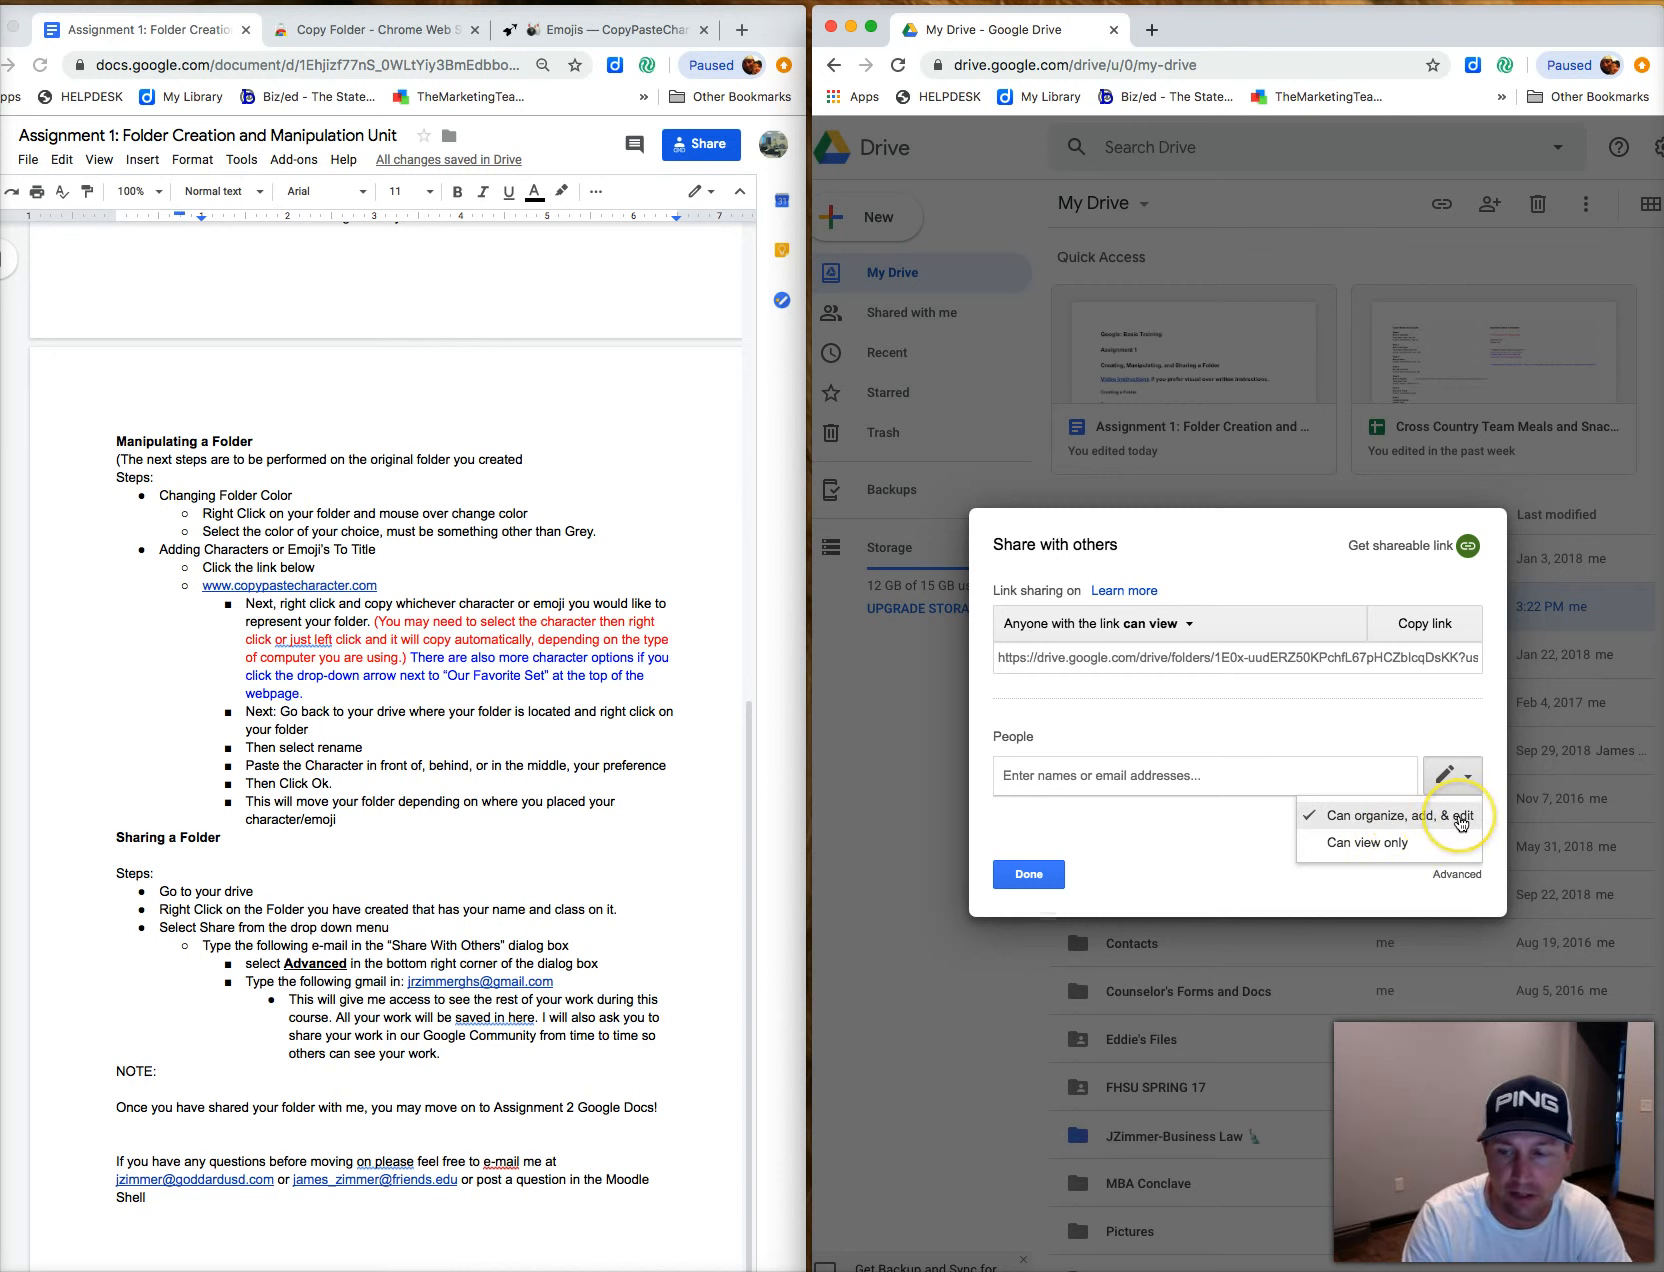
left_click(1340, 775)
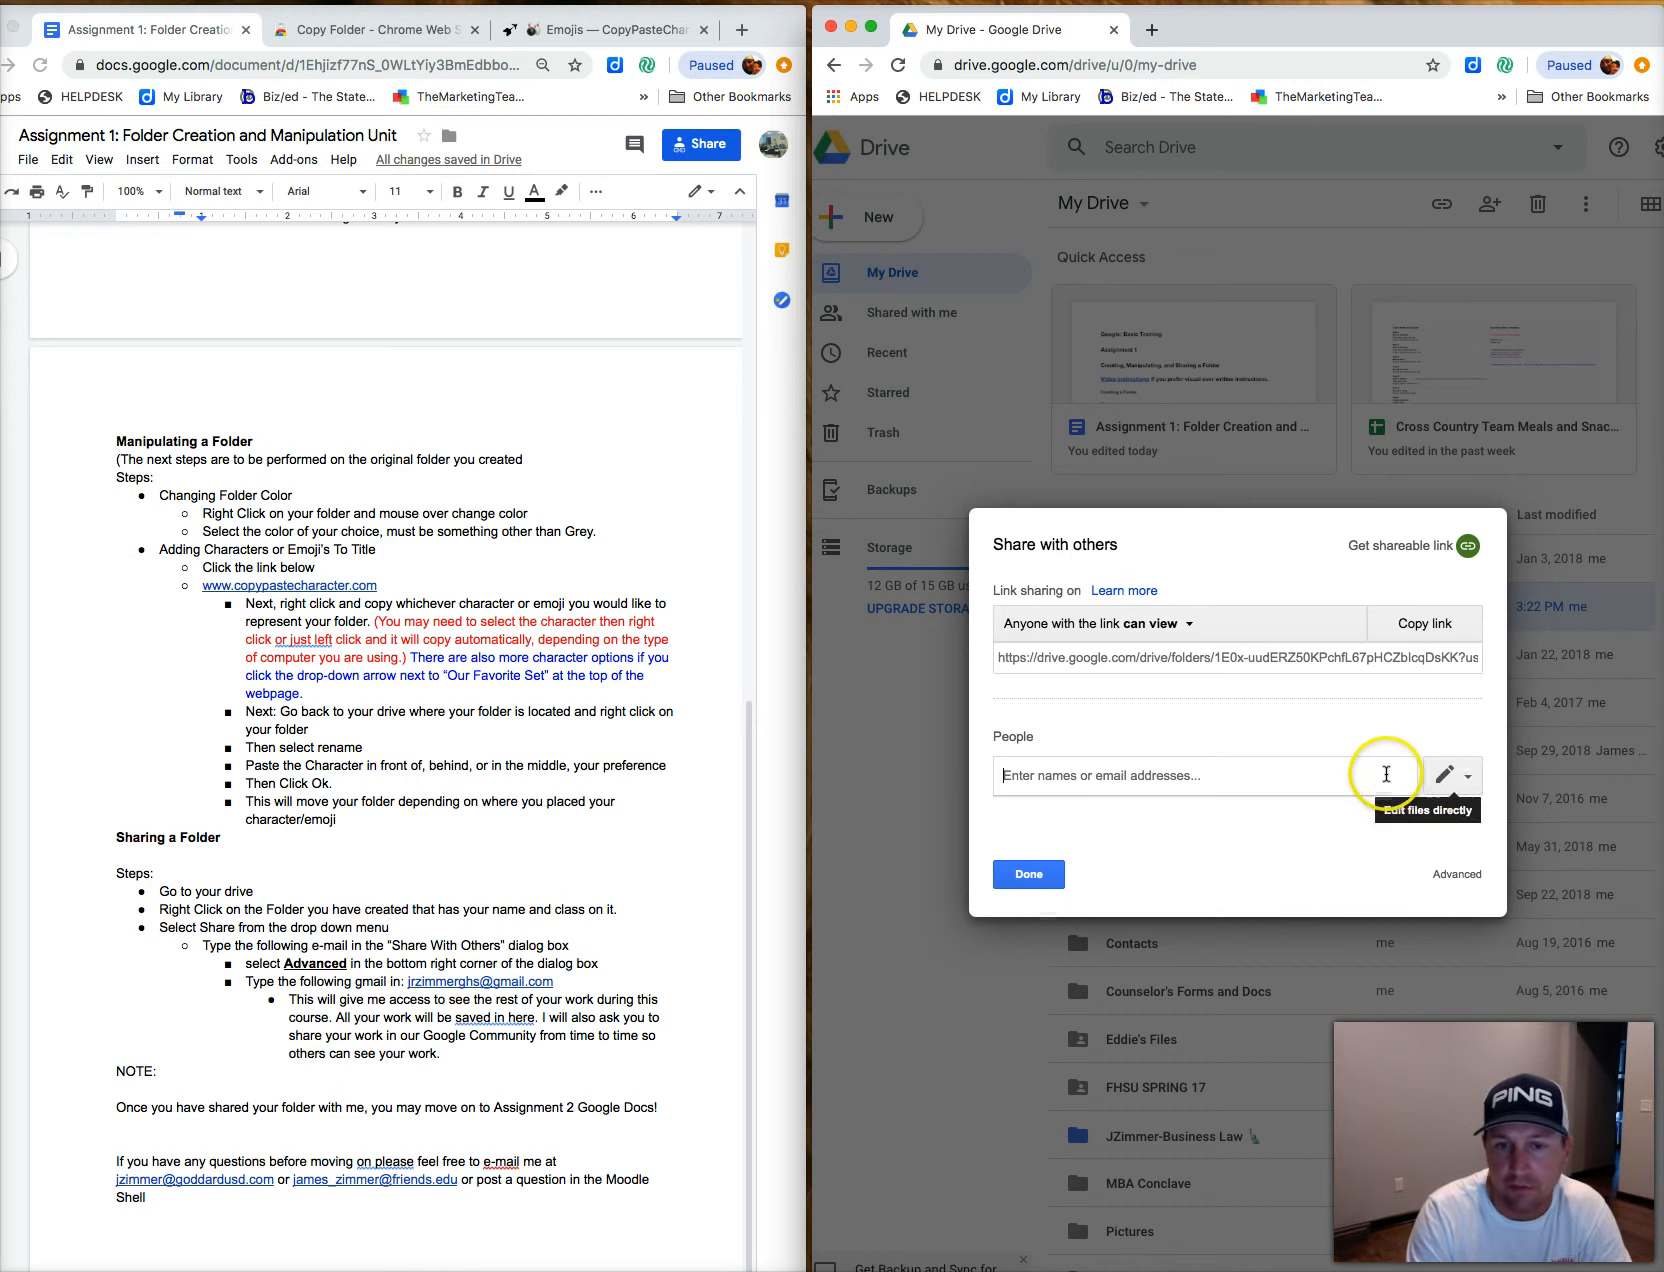
left_click(1220, 777)
left_click(1195, 780)
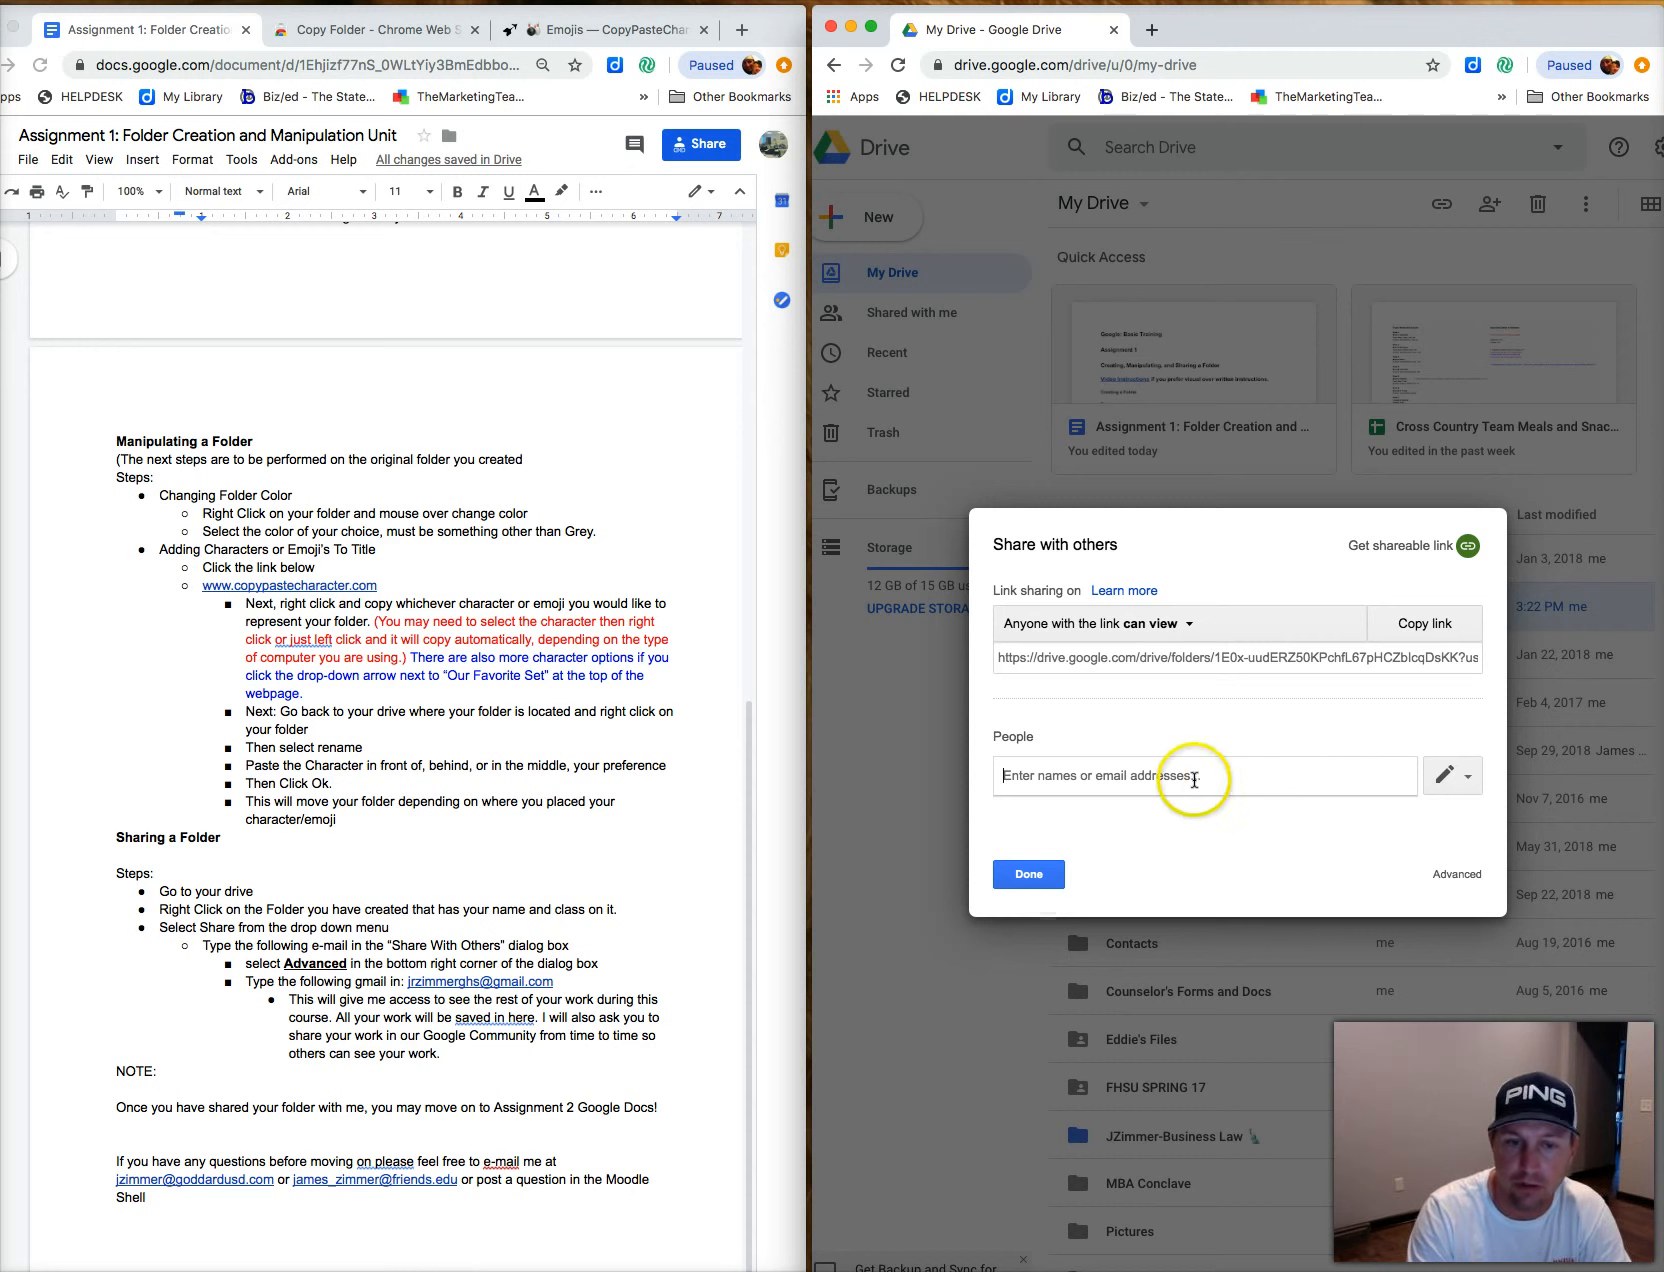
left_click(1189, 626)
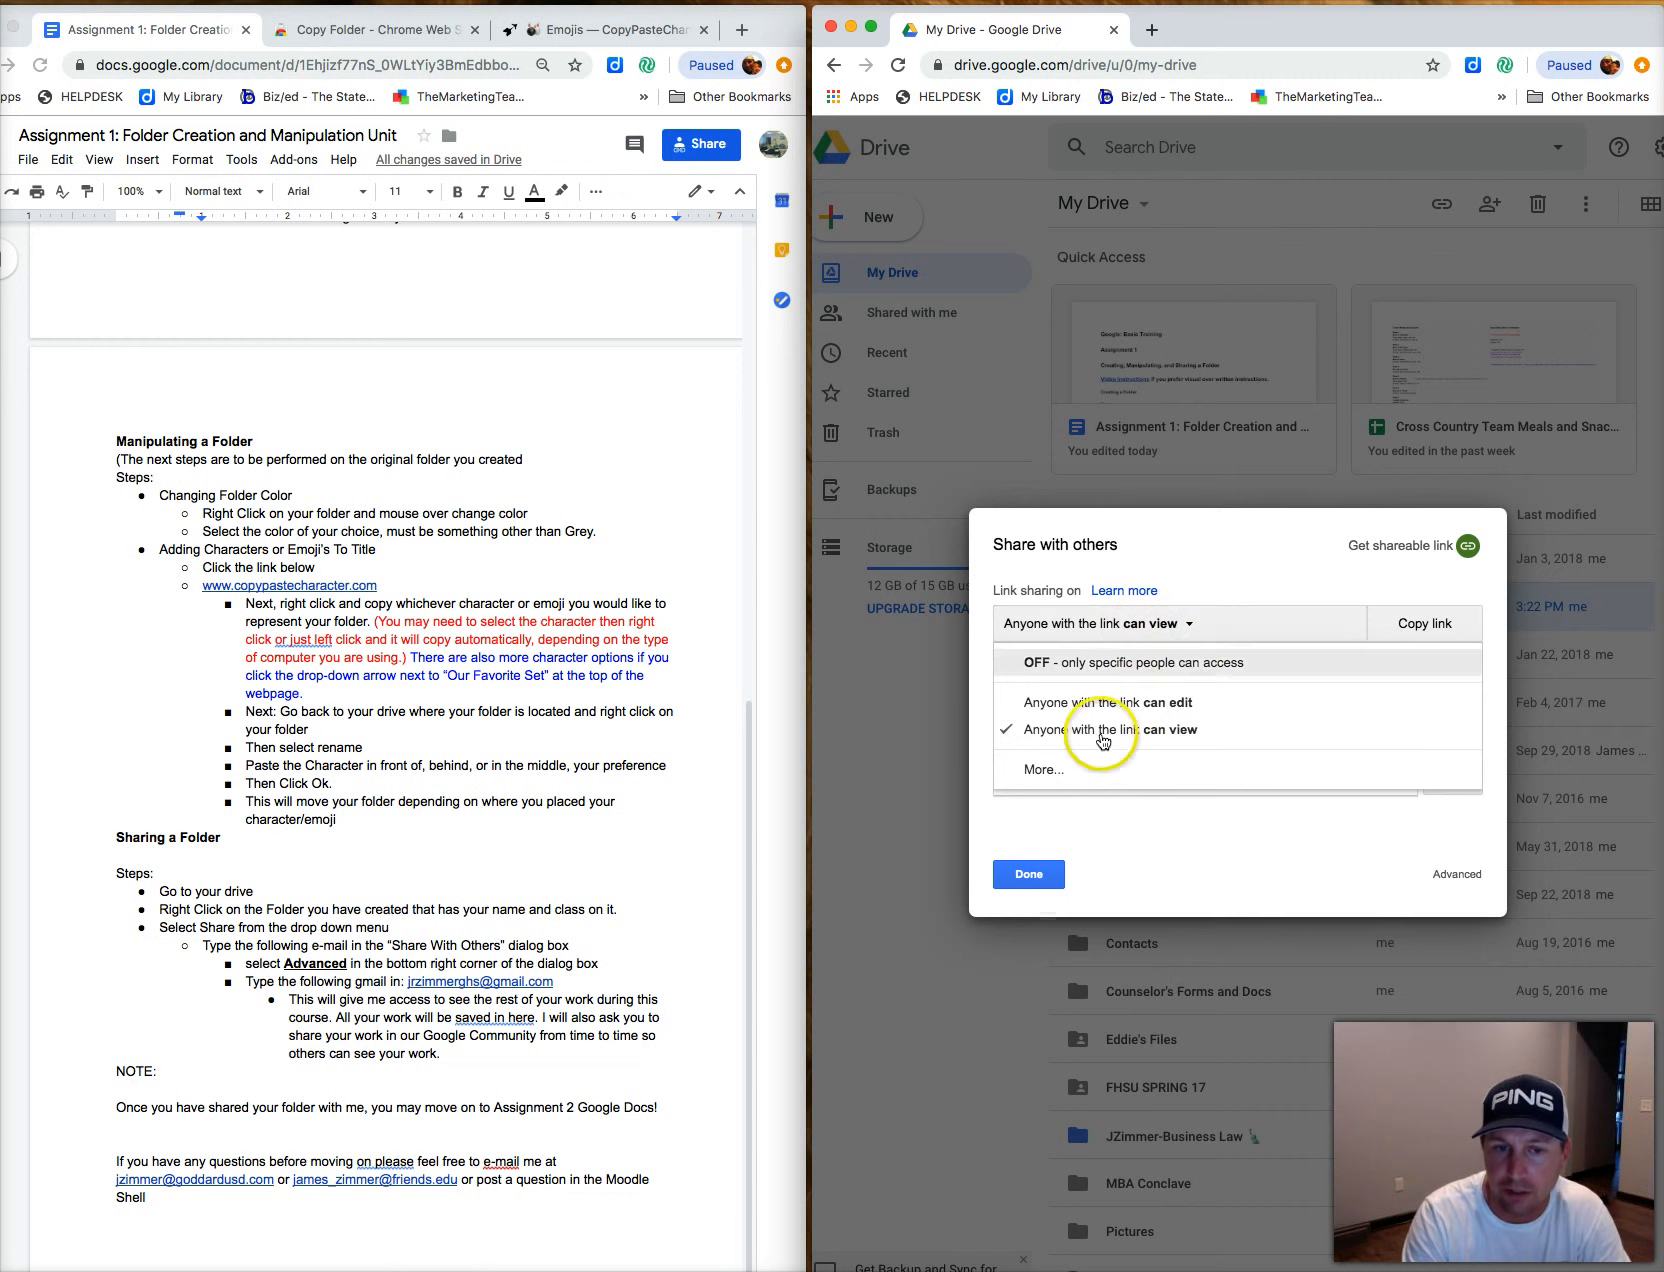
left_click(1050, 771)
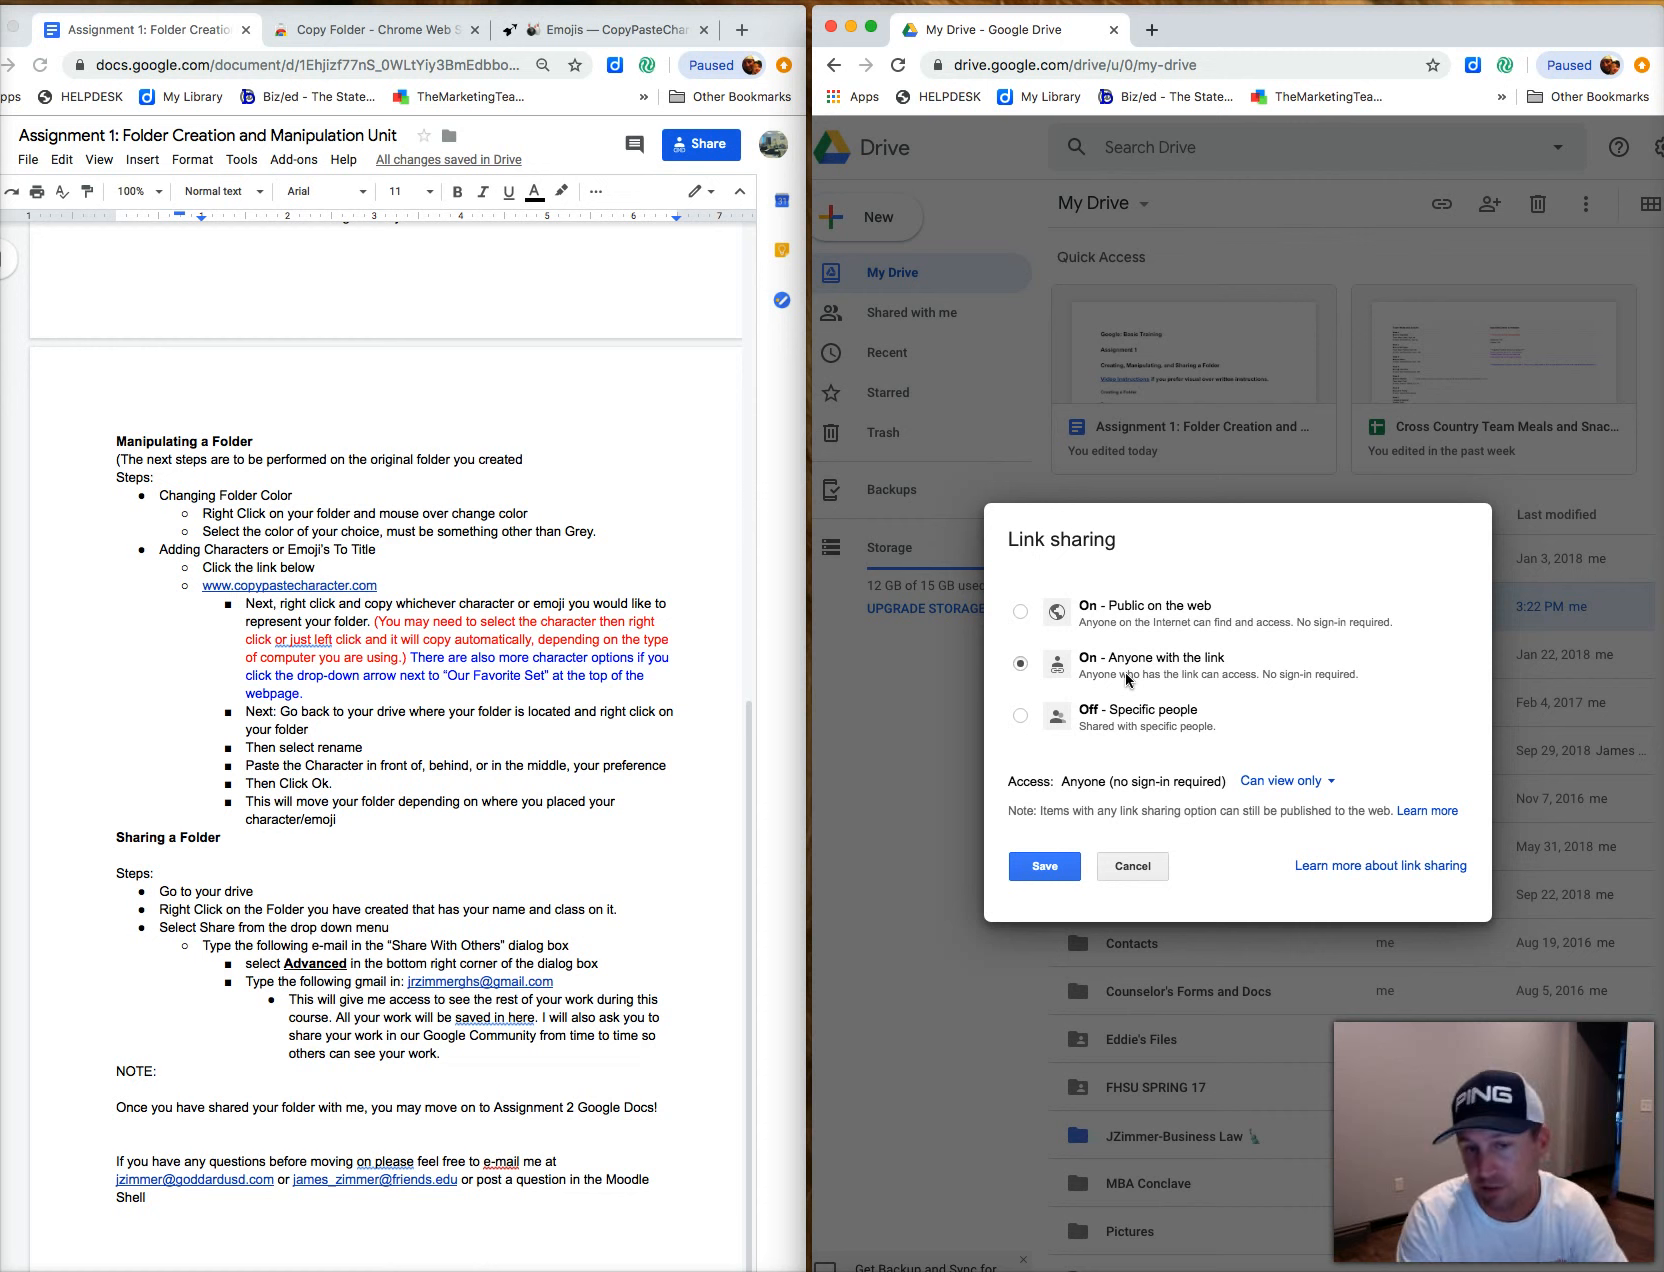
left_click(1138, 868)
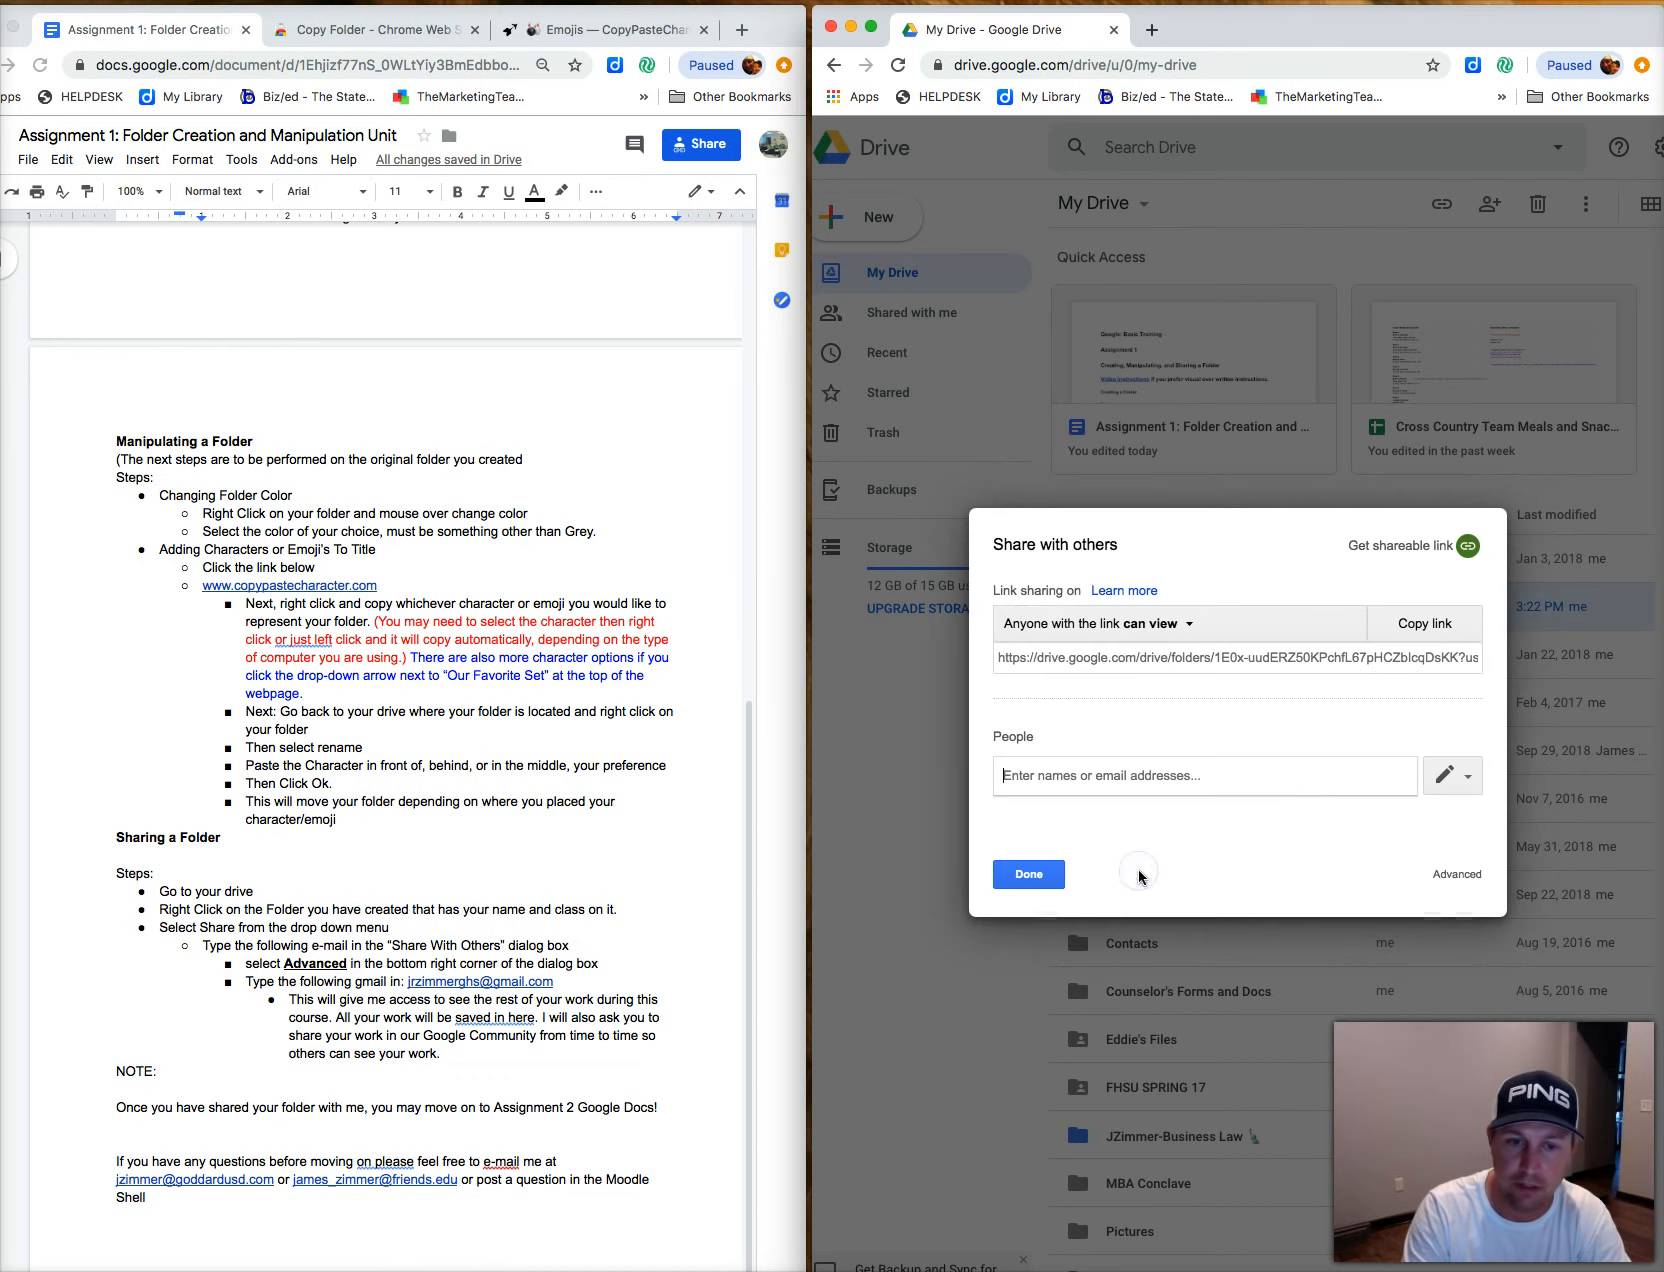
left_click(1040, 878)
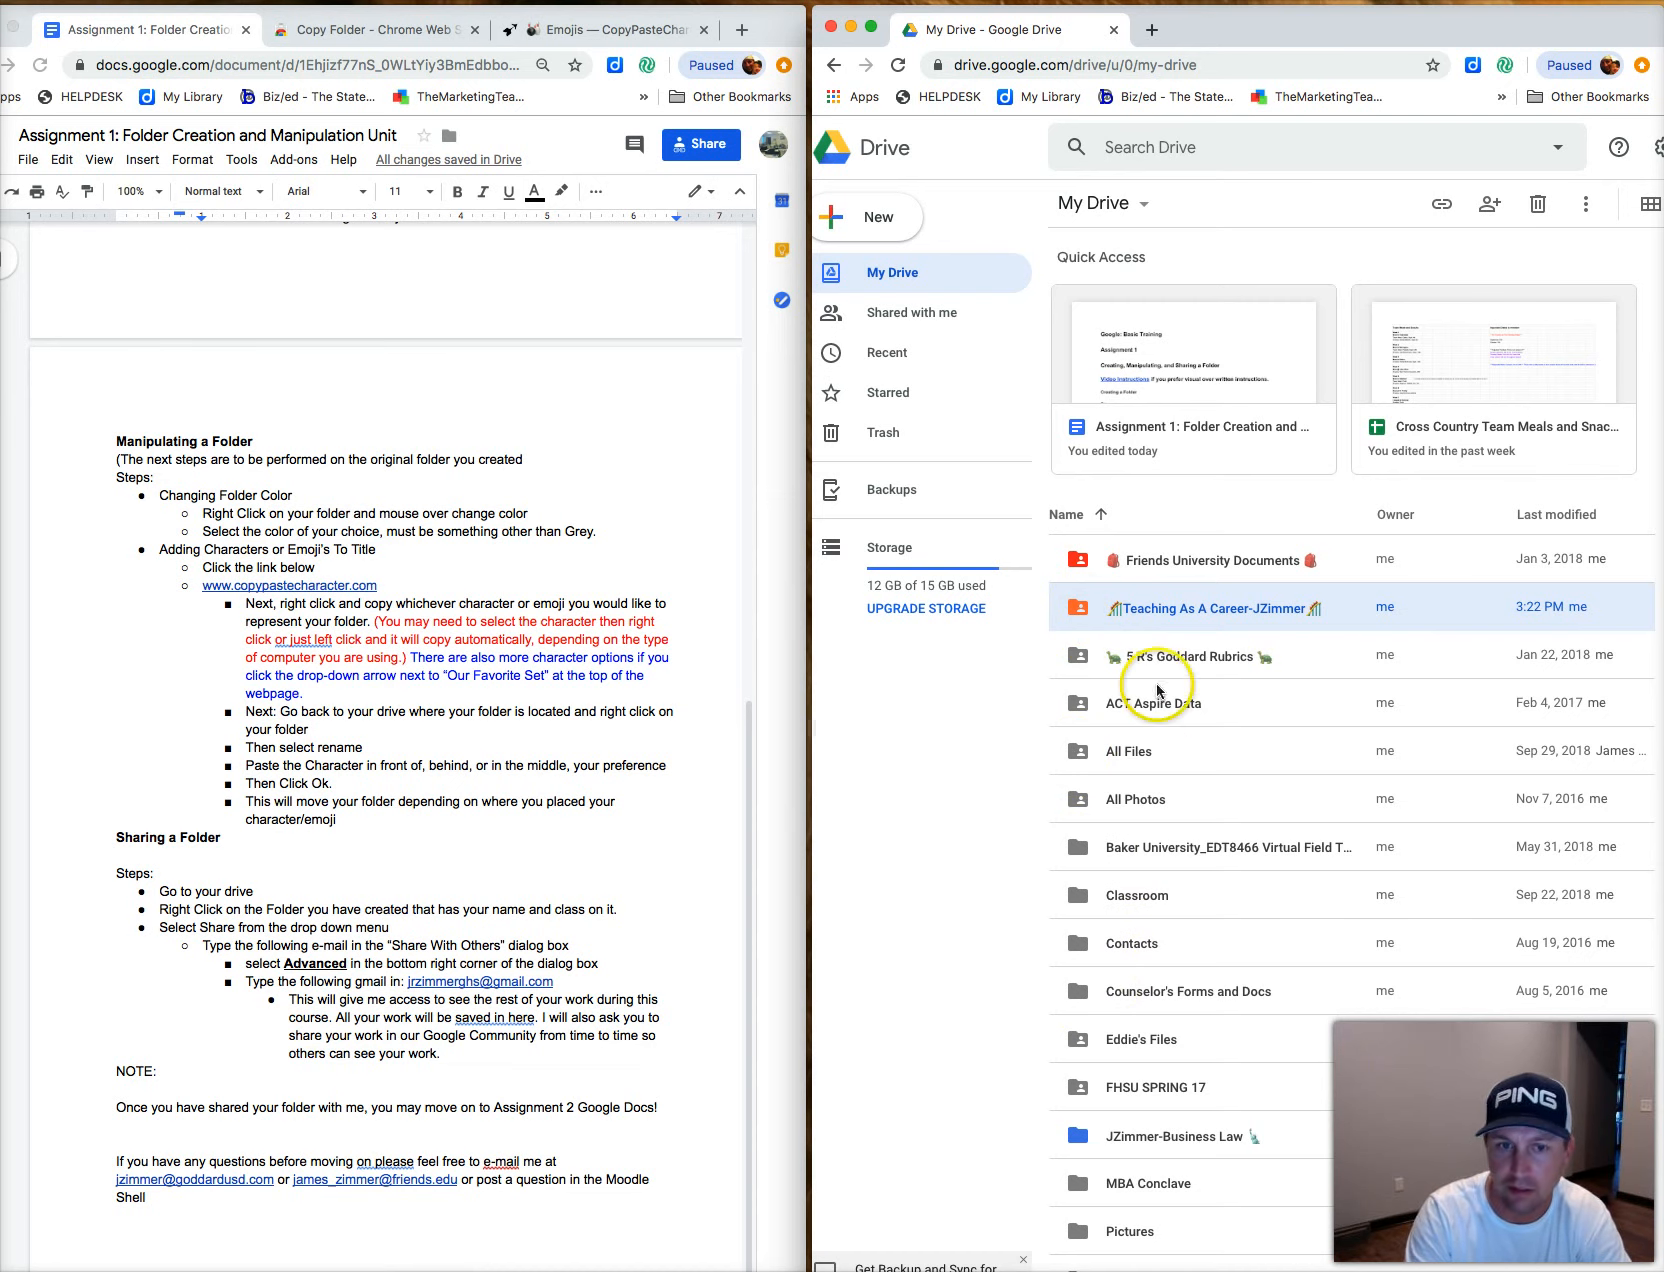
right_click(1151, 612)
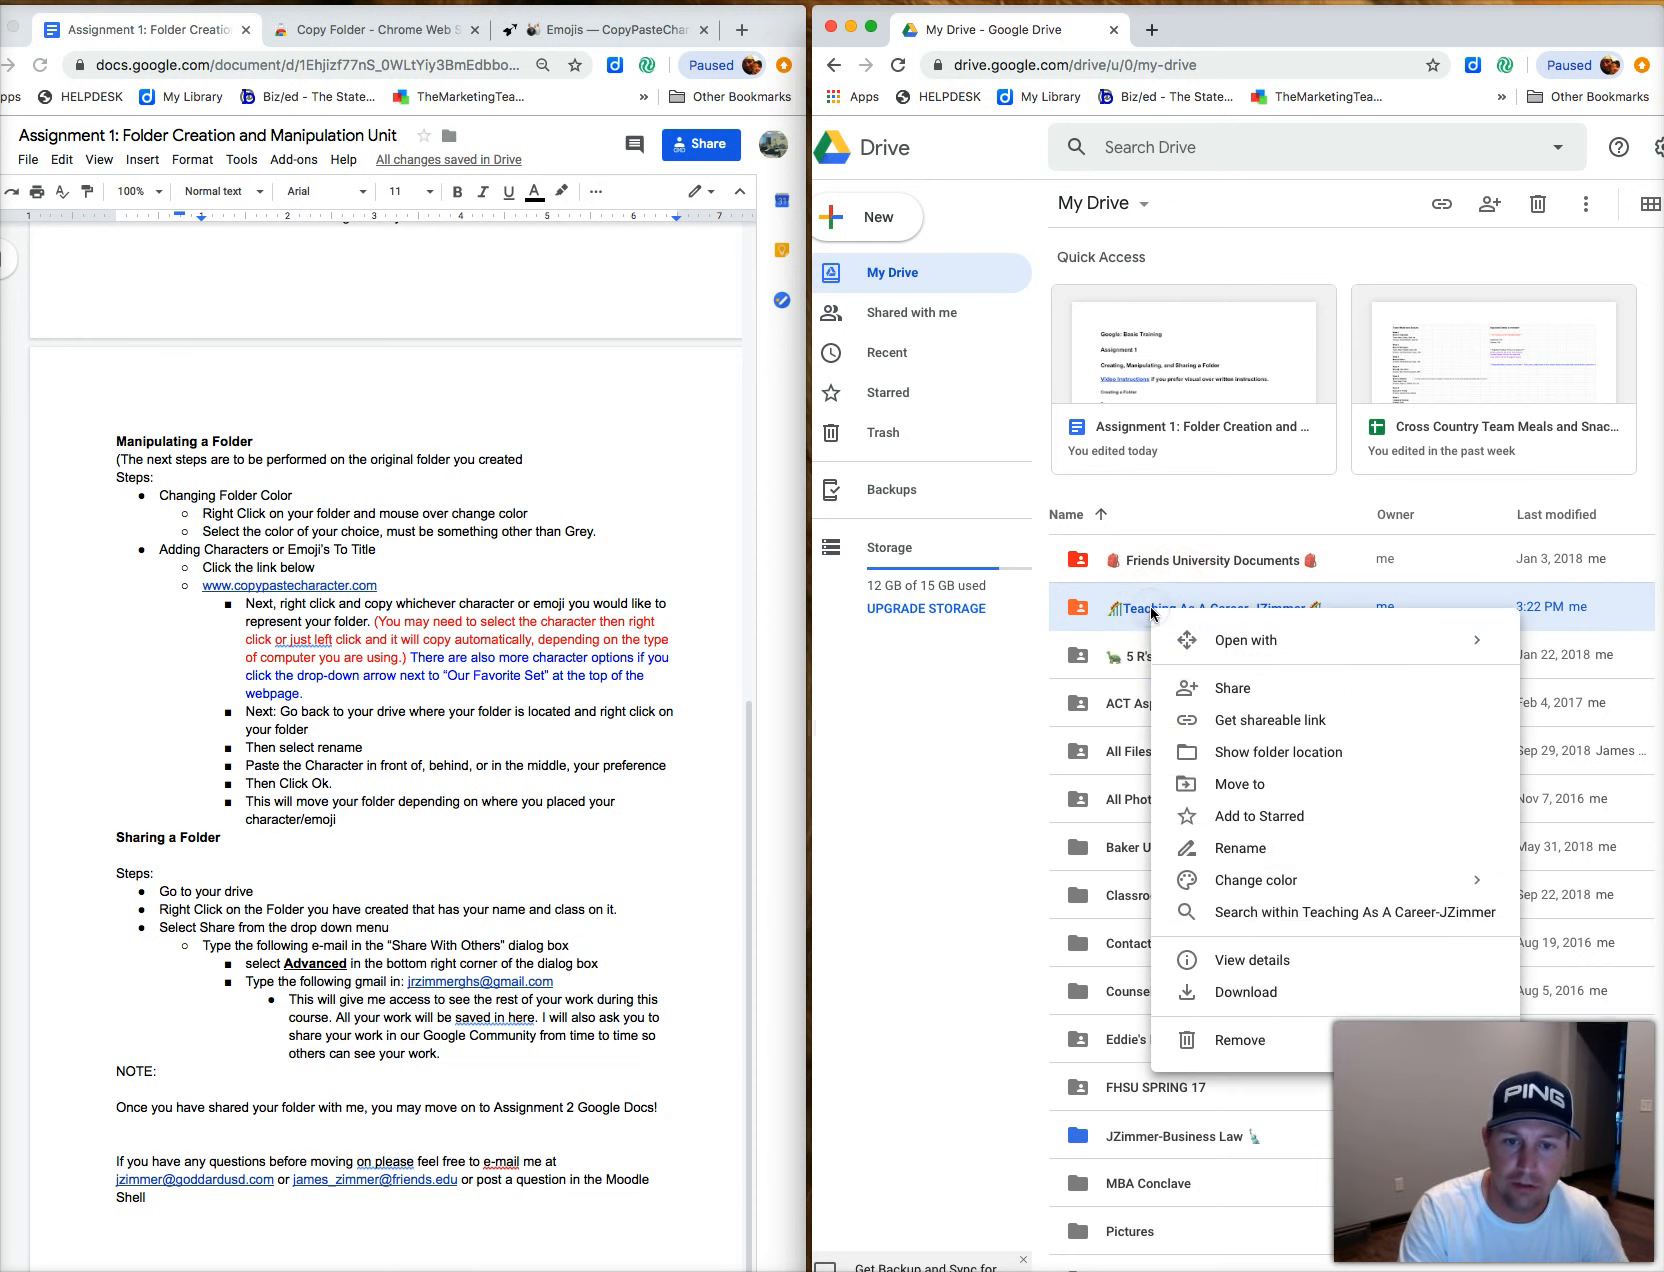
left_click(1222, 692)
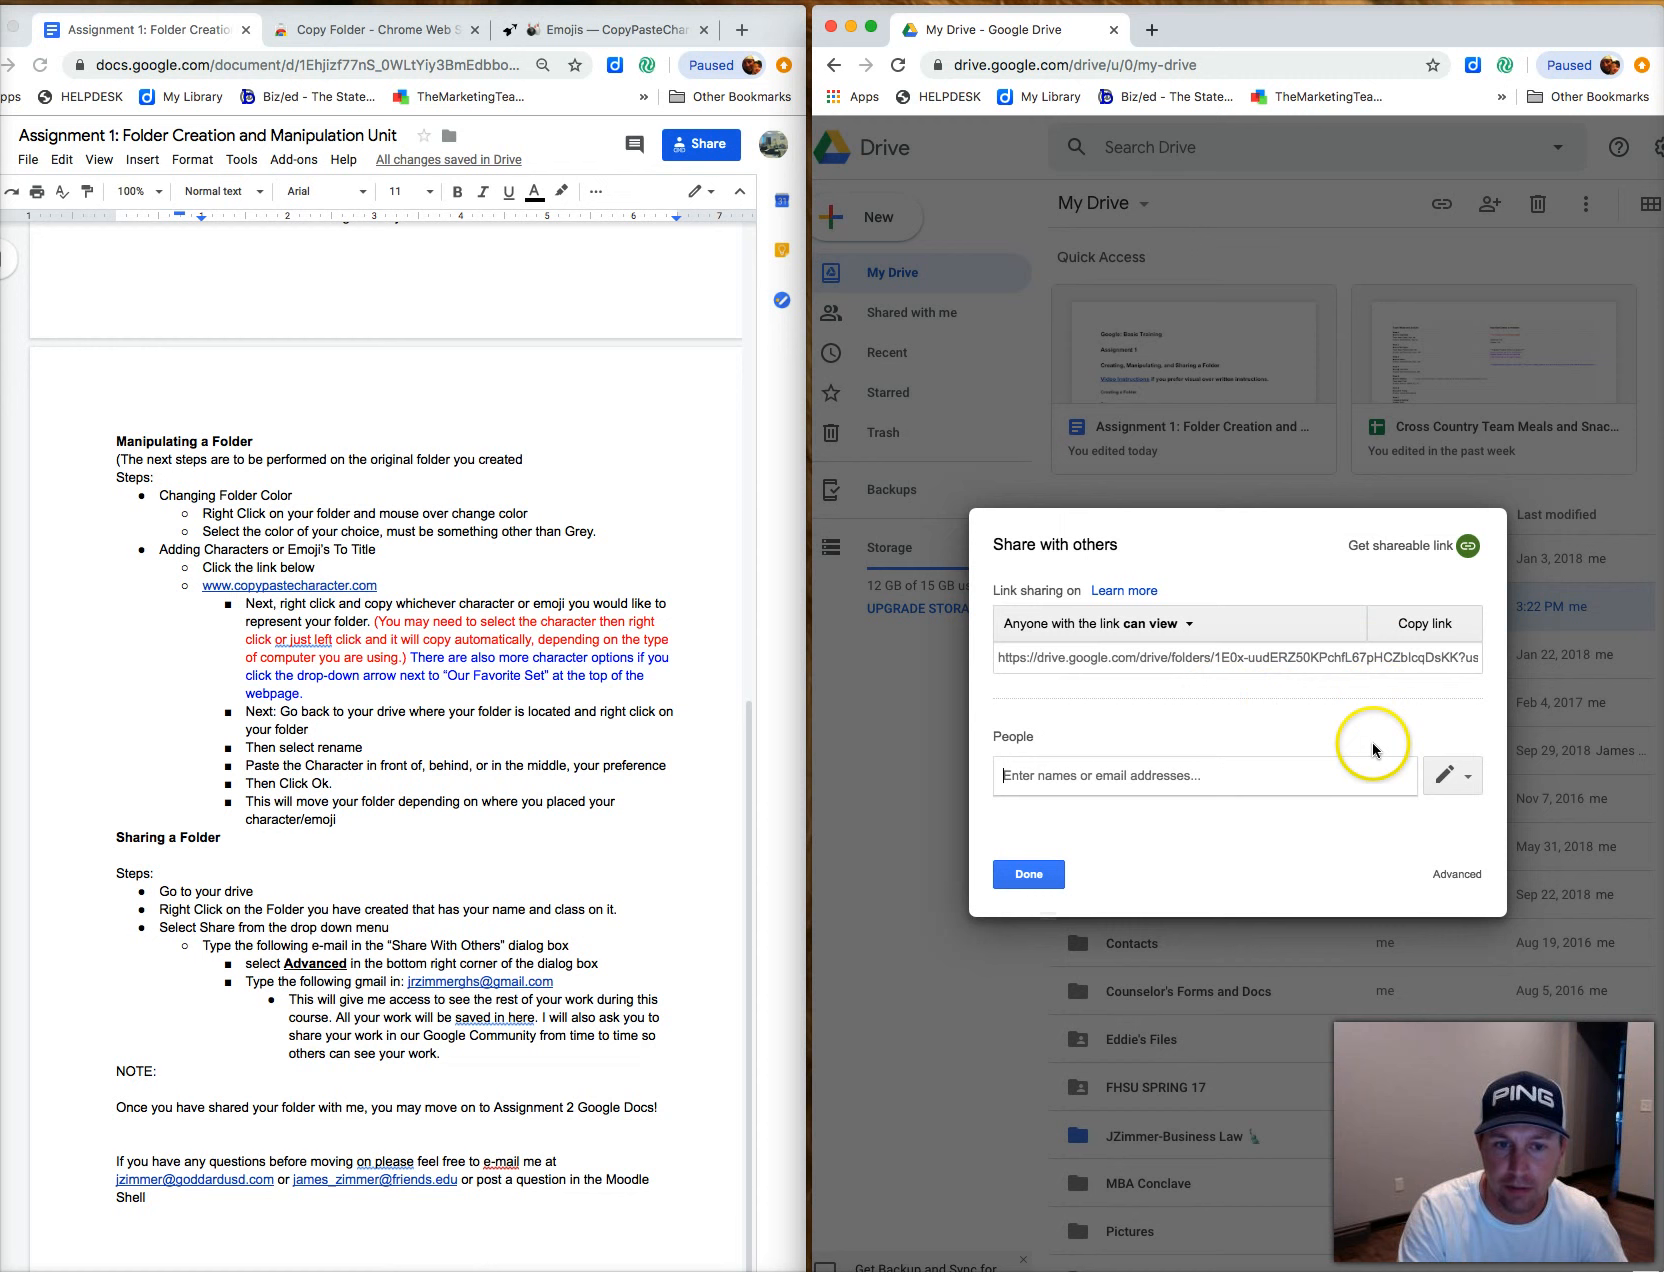
left_click(1457, 874)
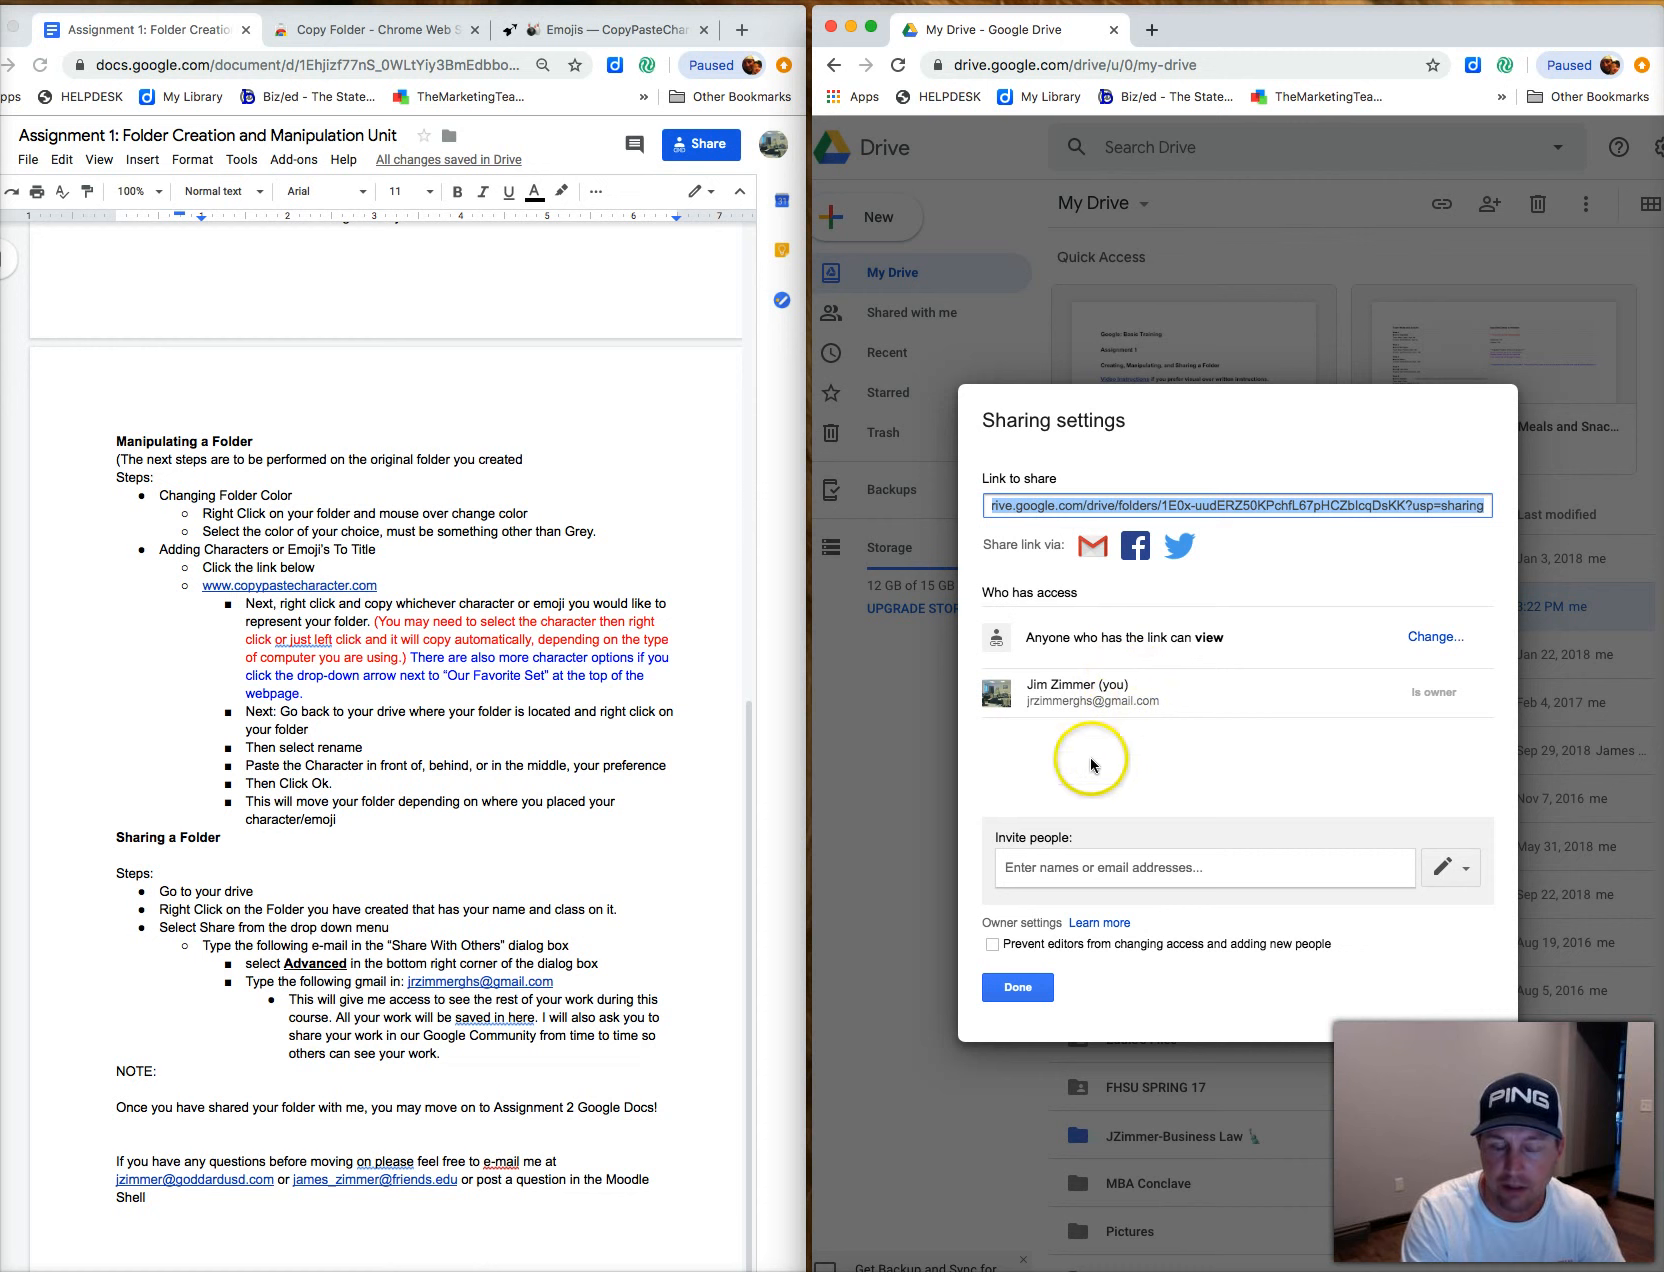
left_click(1018, 988)
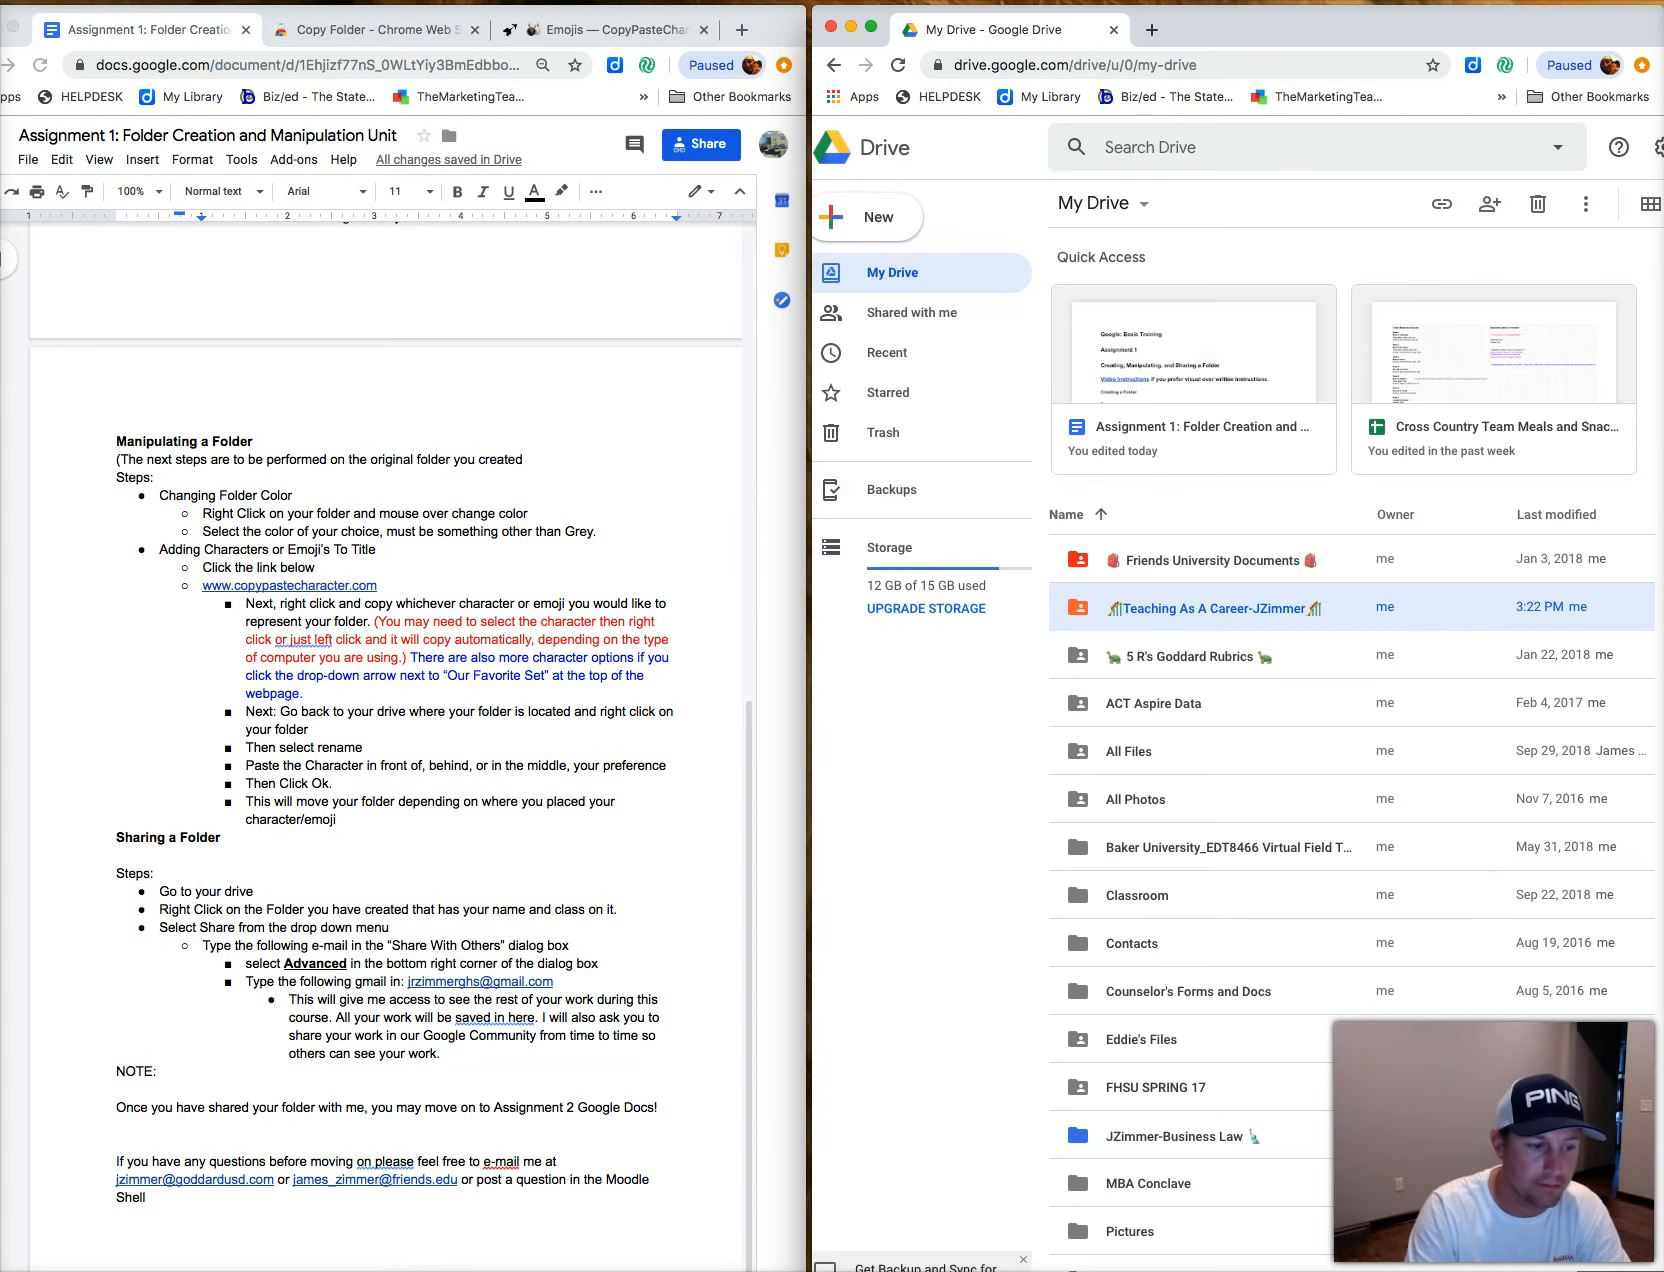